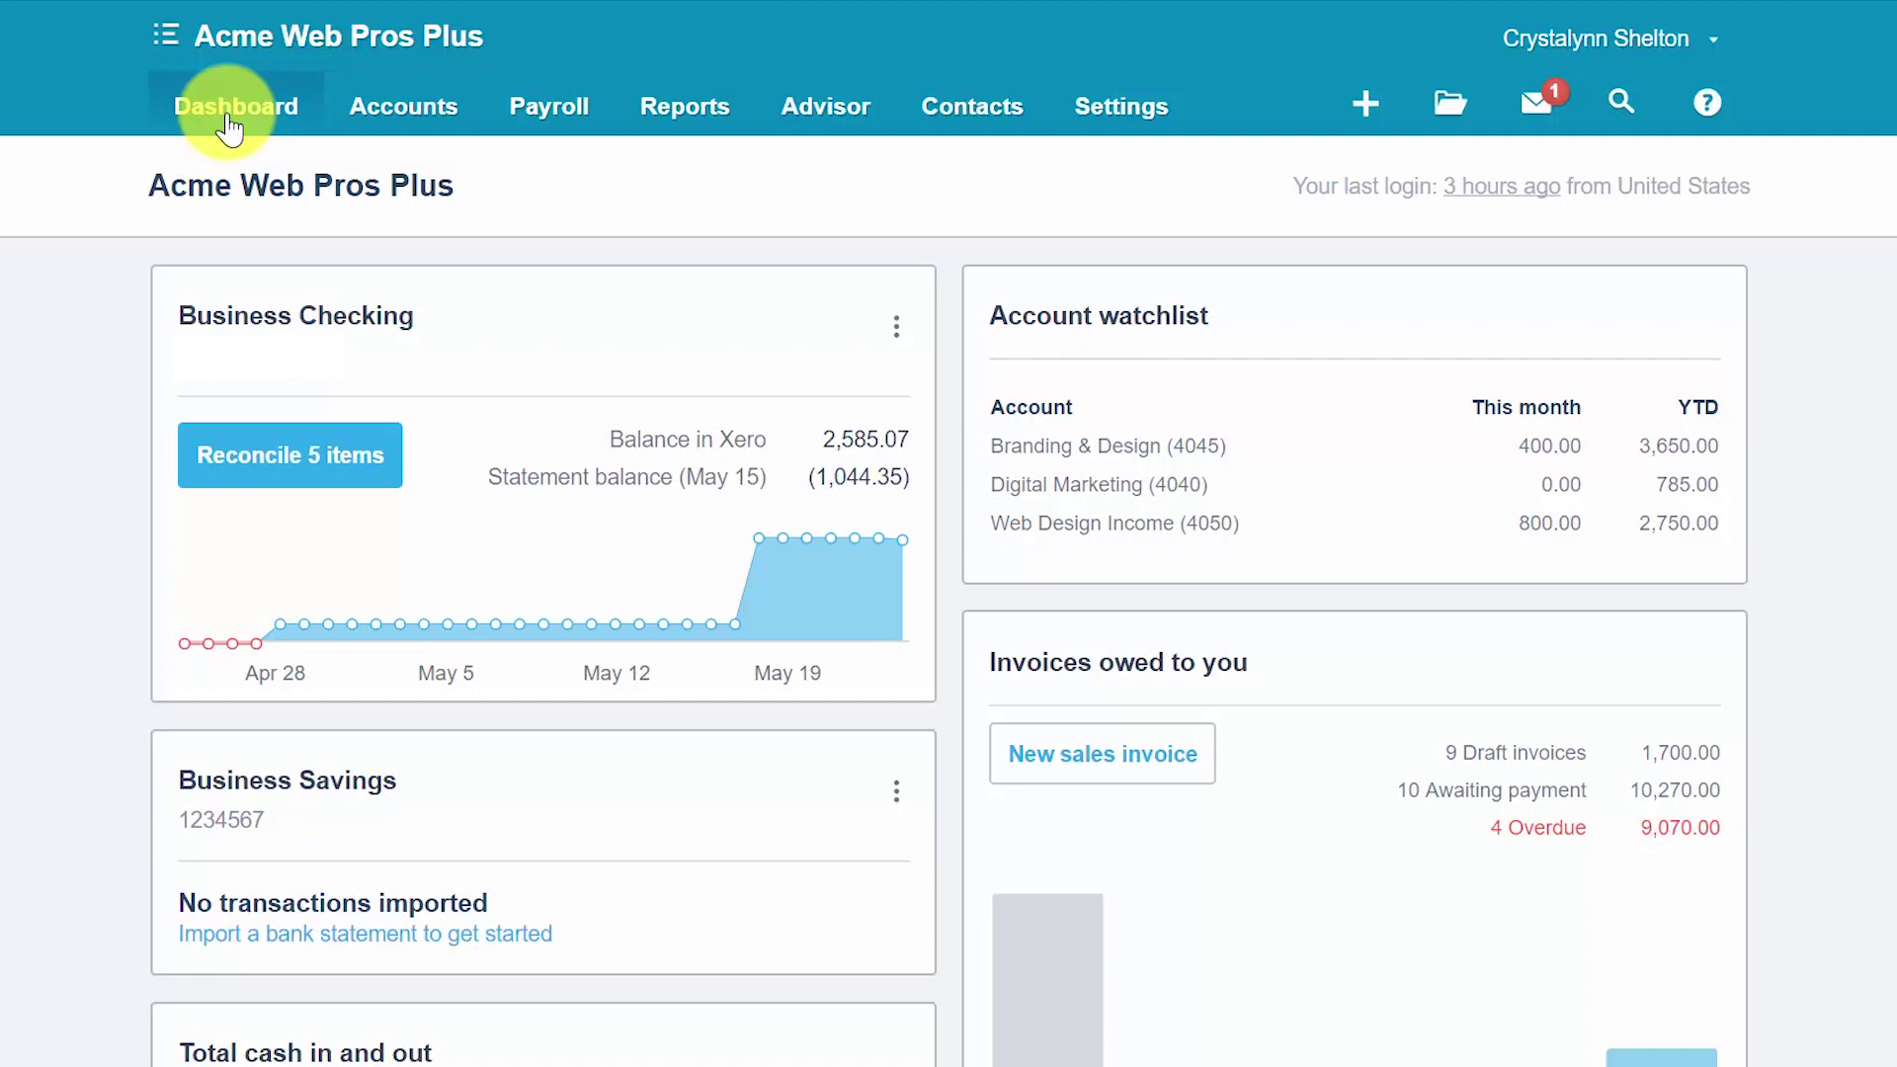
Start a new Spend Money transaction paid from the Business Checking account.
click(227, 126)
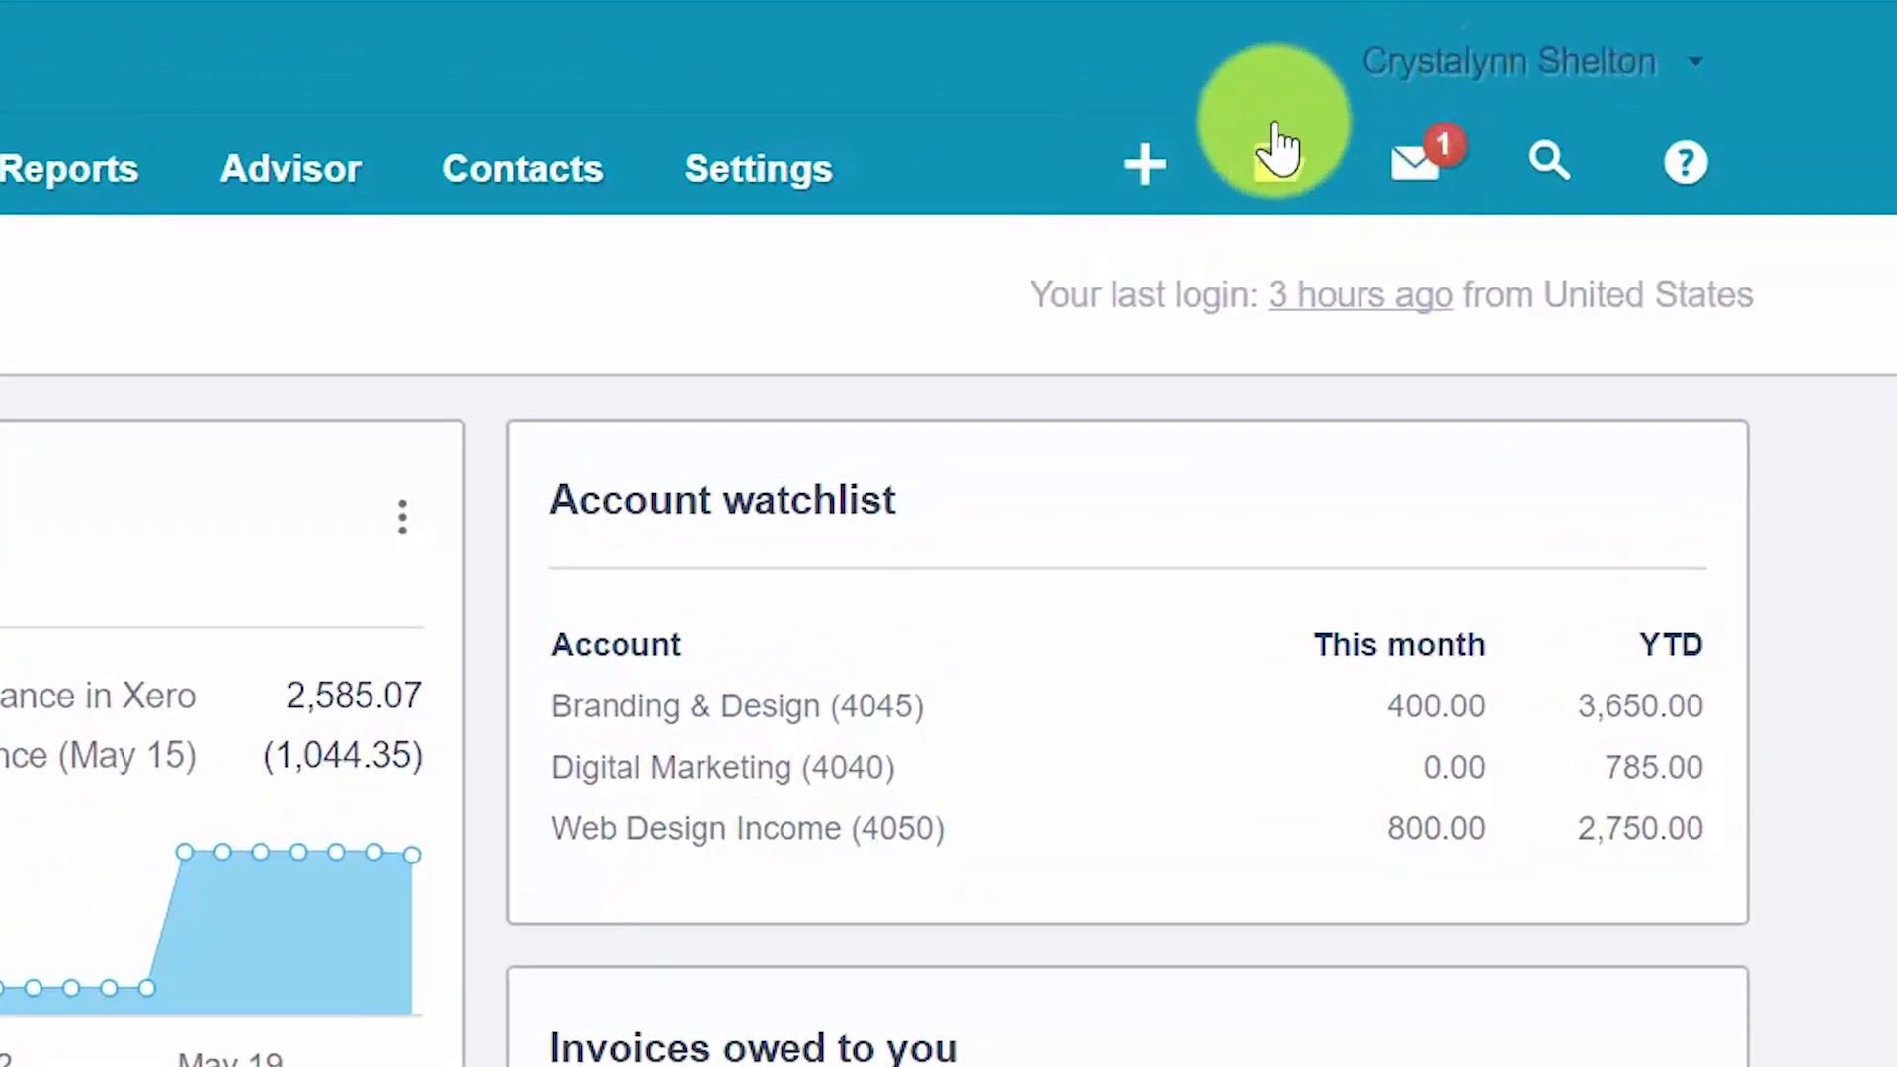
click(1144, 163)
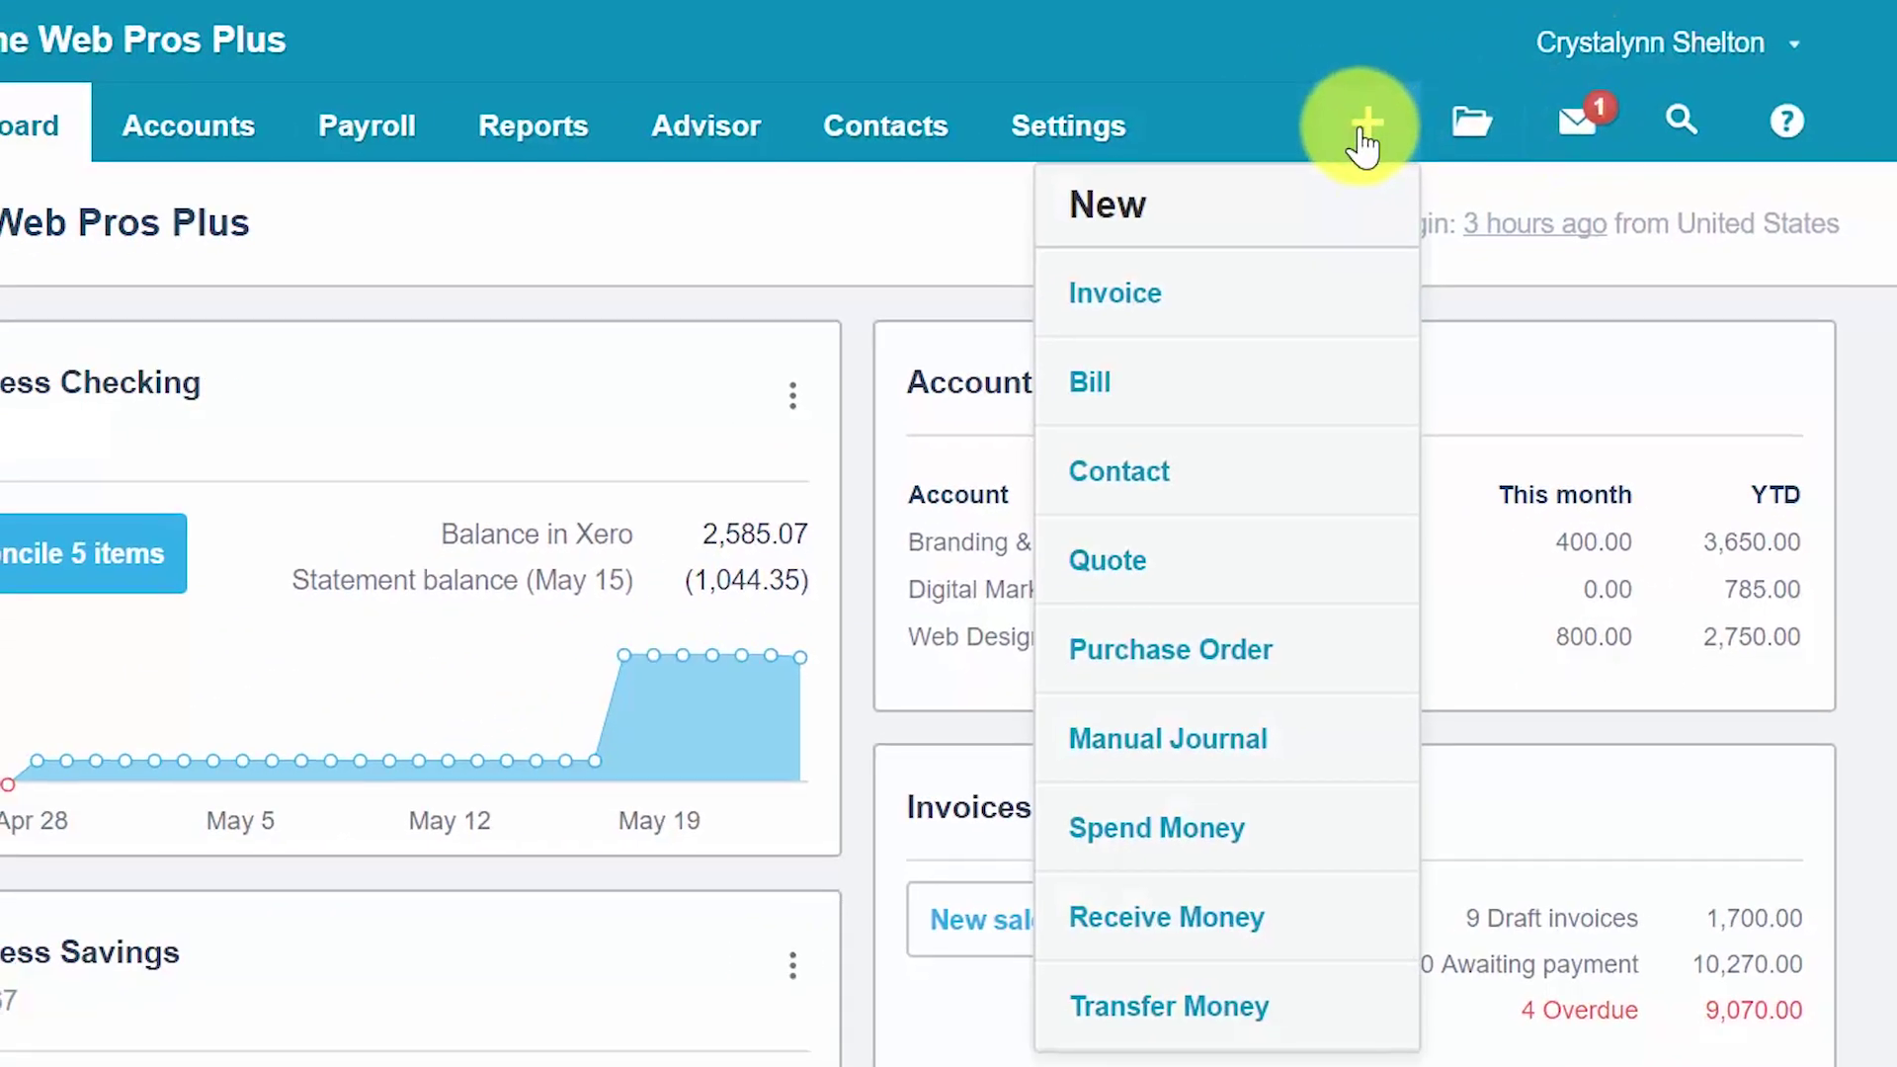
click(1164, 835)
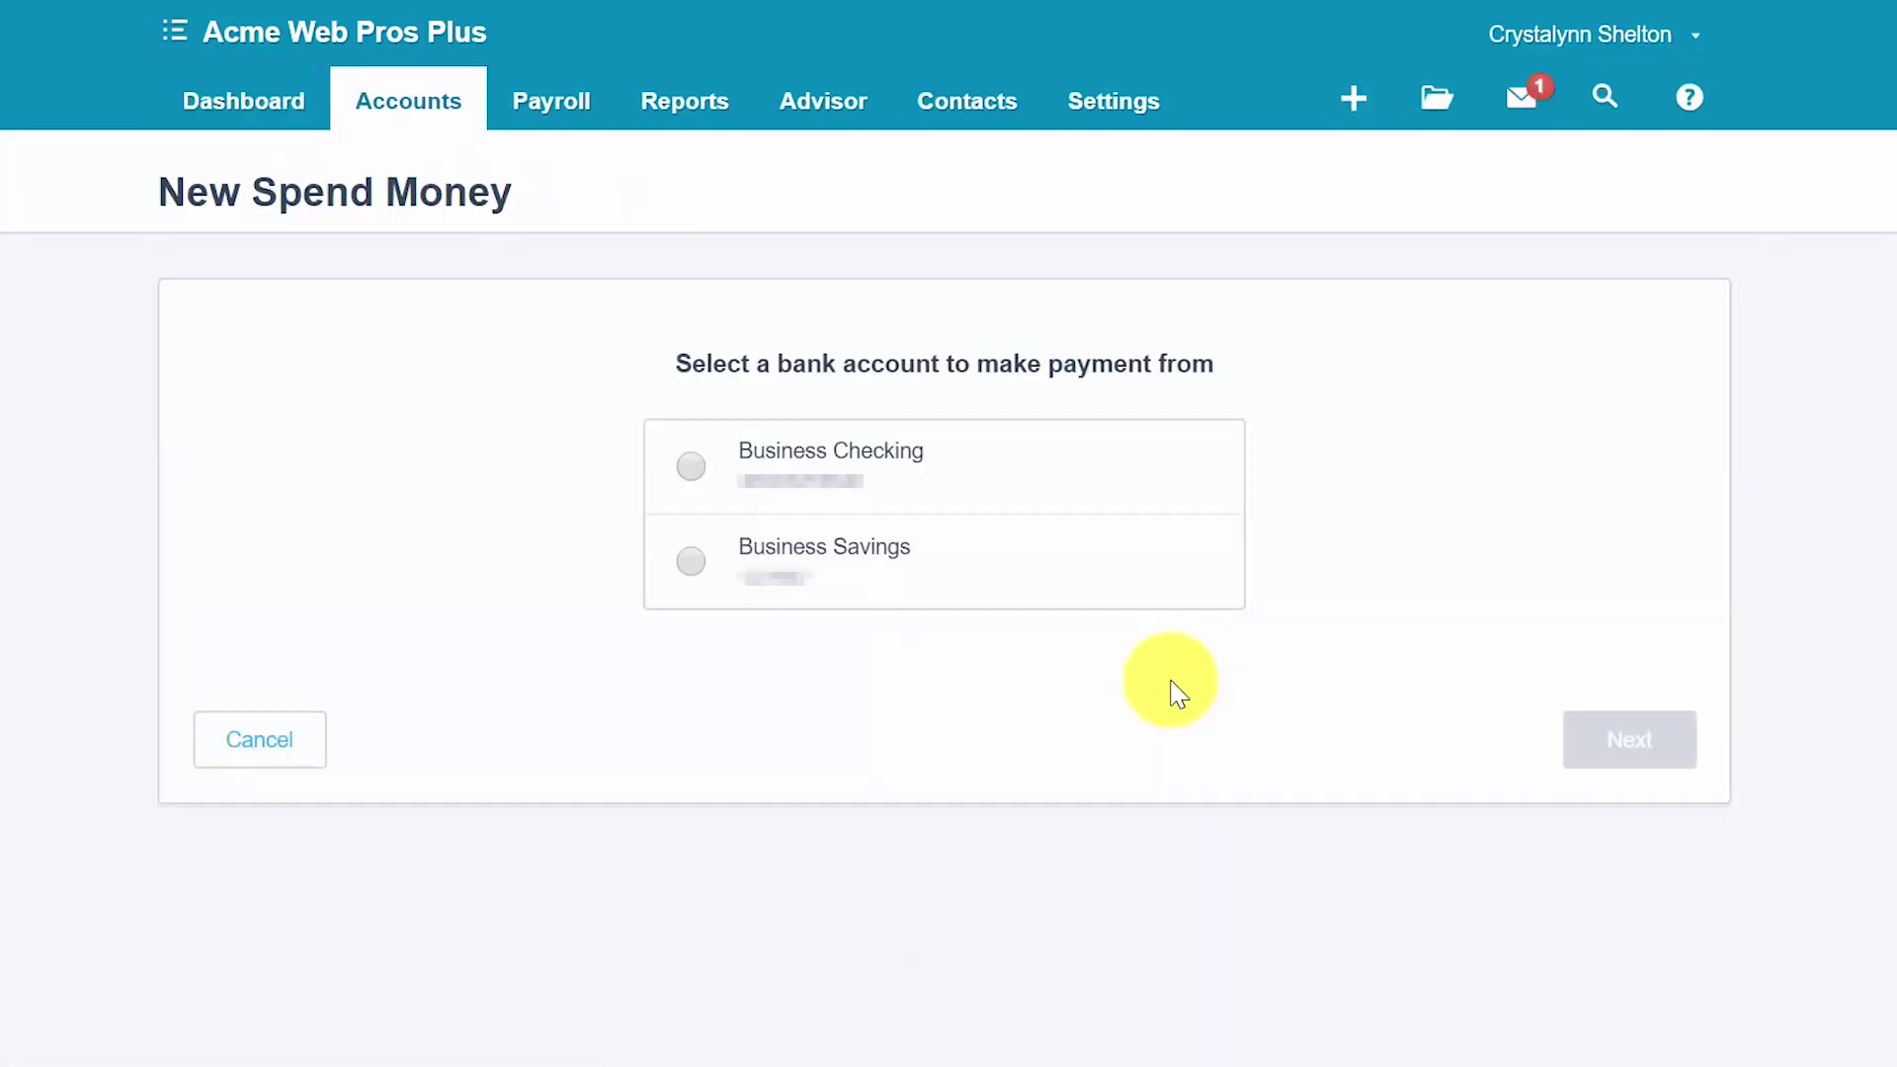
click(691, 466)
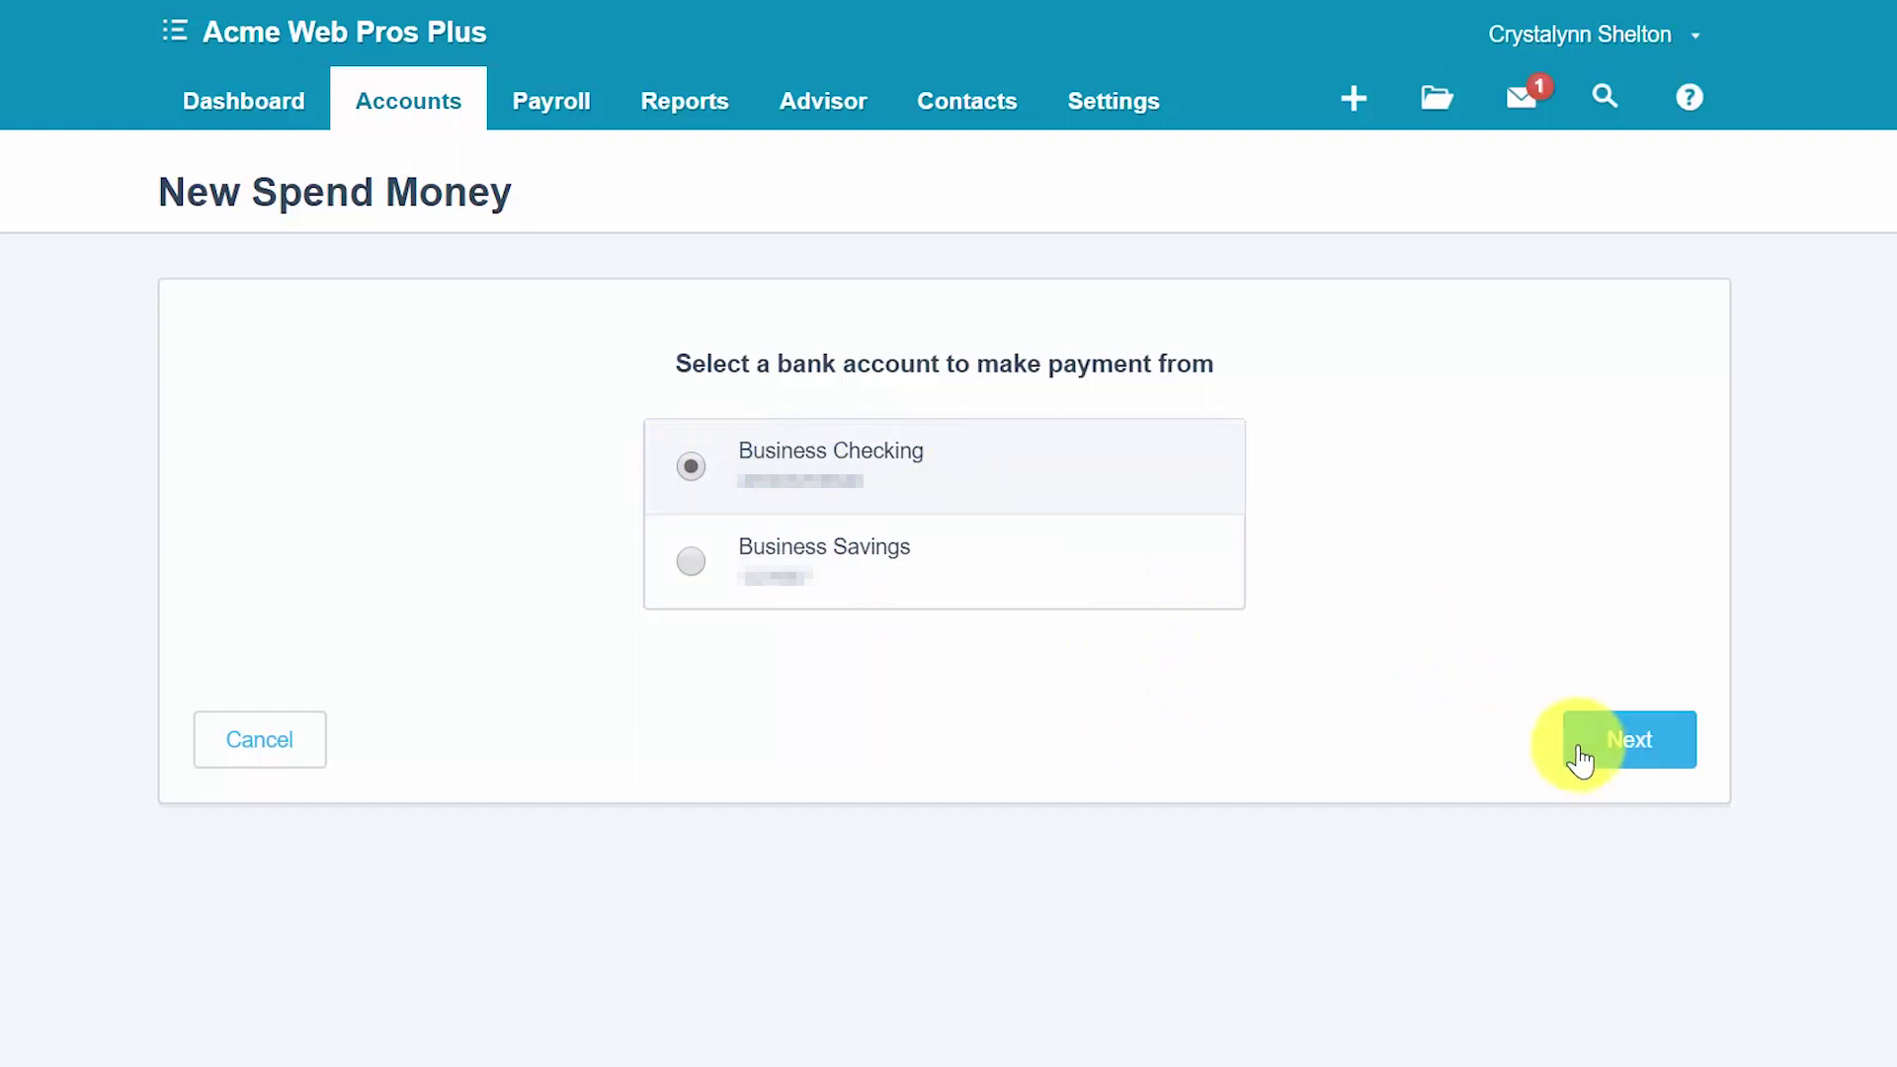
click(1588, 757)
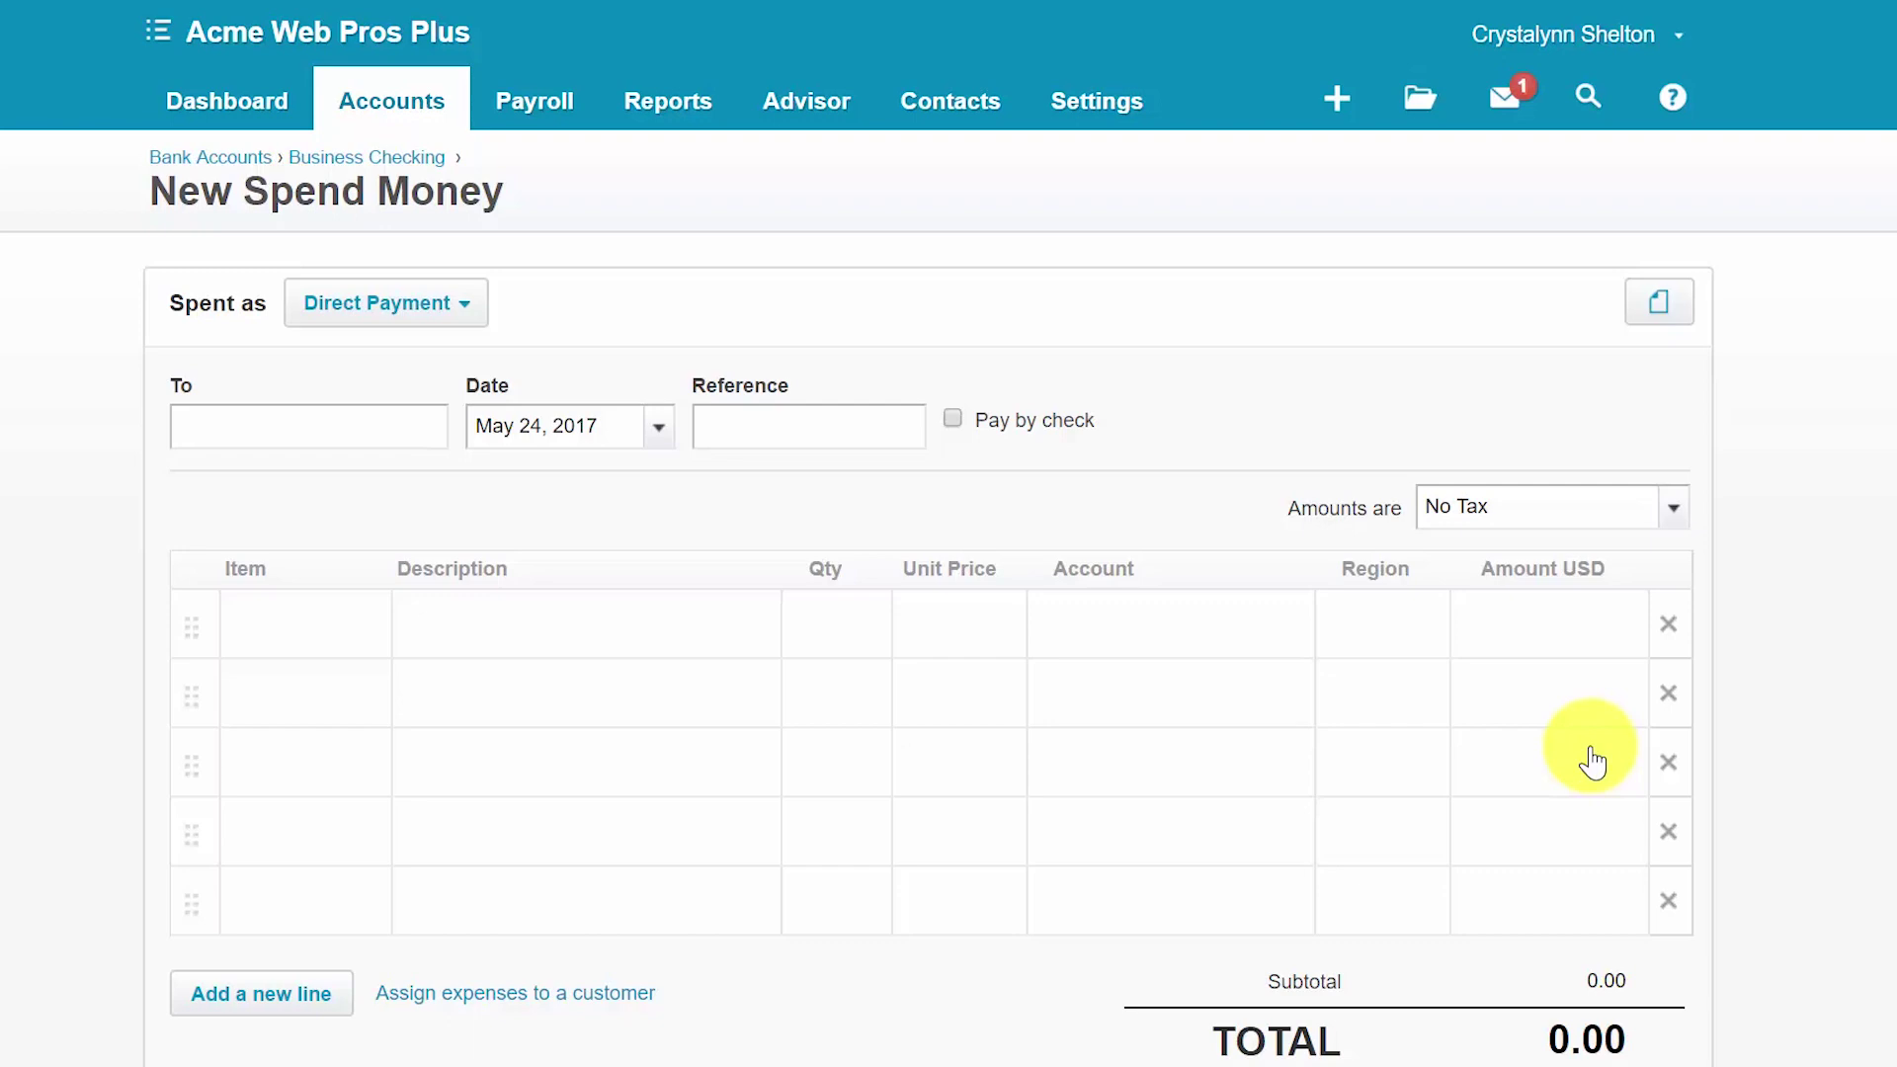
Record the spending as a Direct Payment to City of LA dated May 24, 2017, with the reference left blank.
click(464, 304)
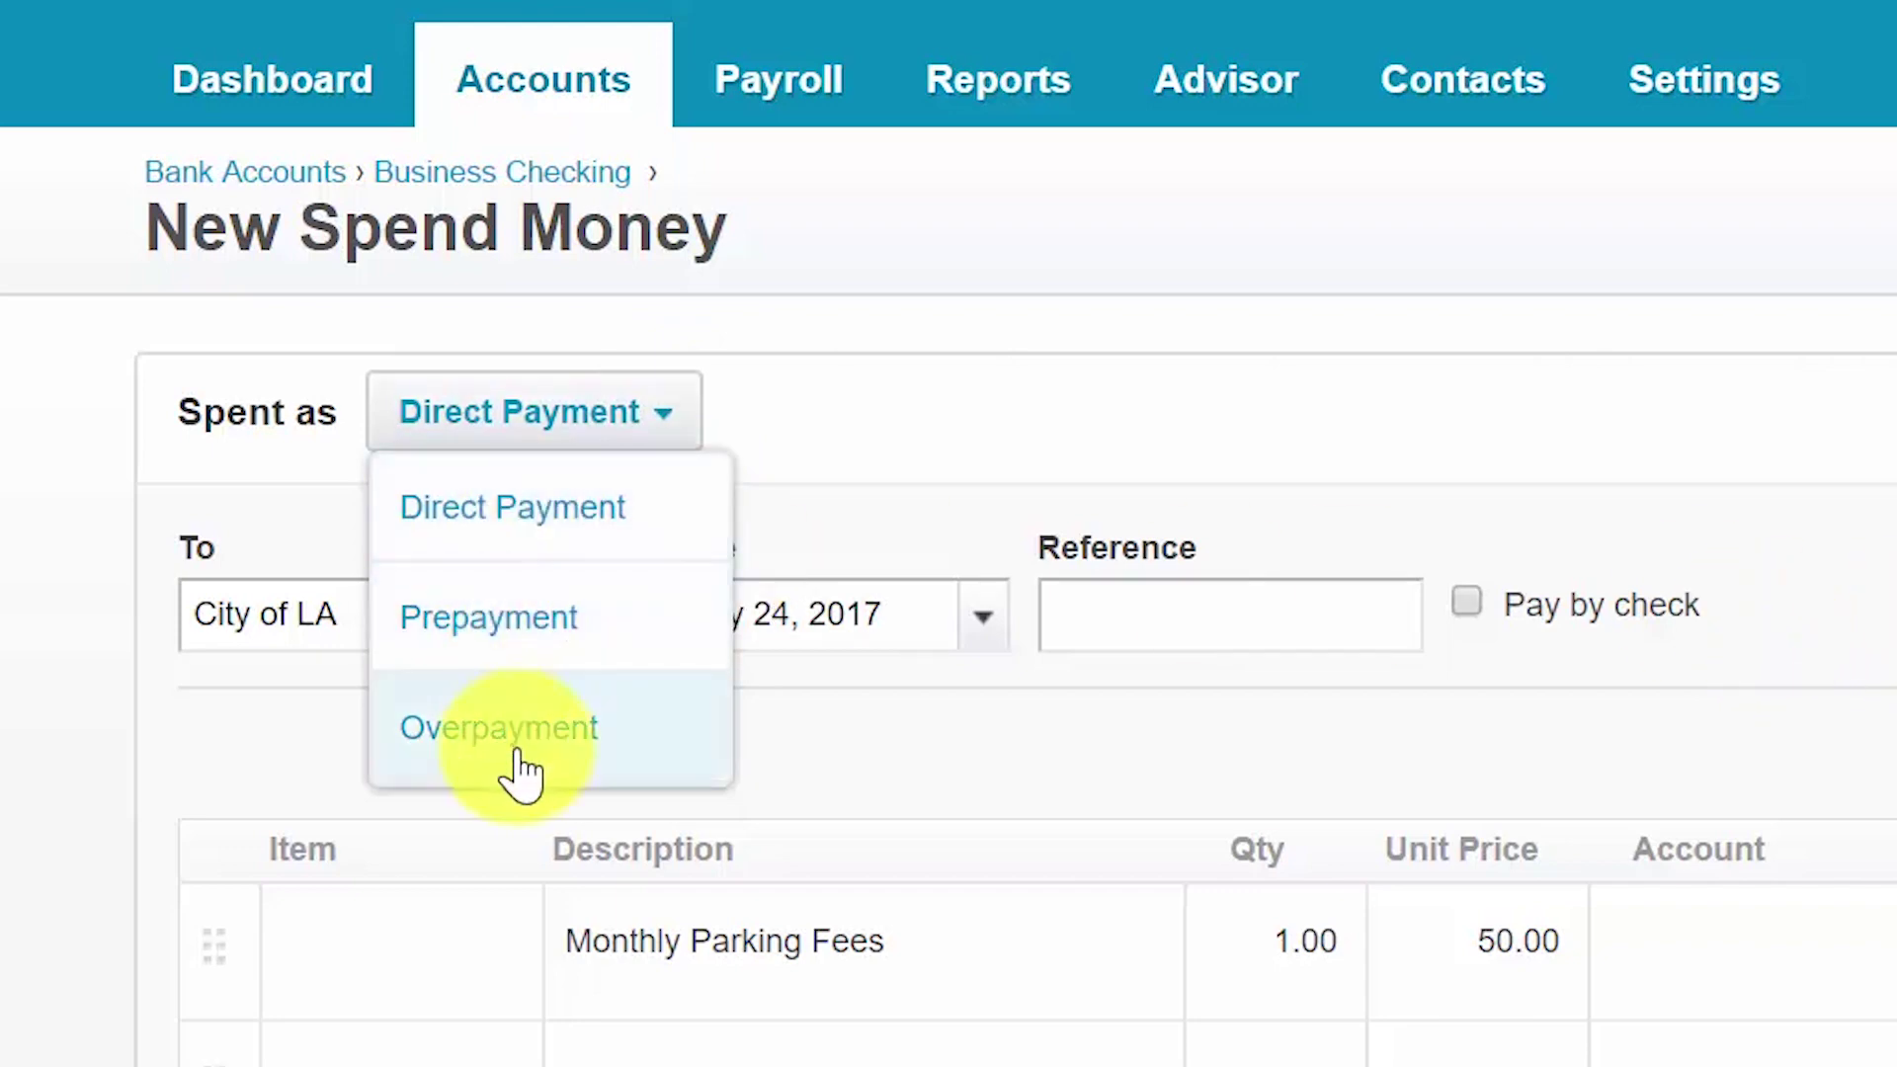
click(555, 503)
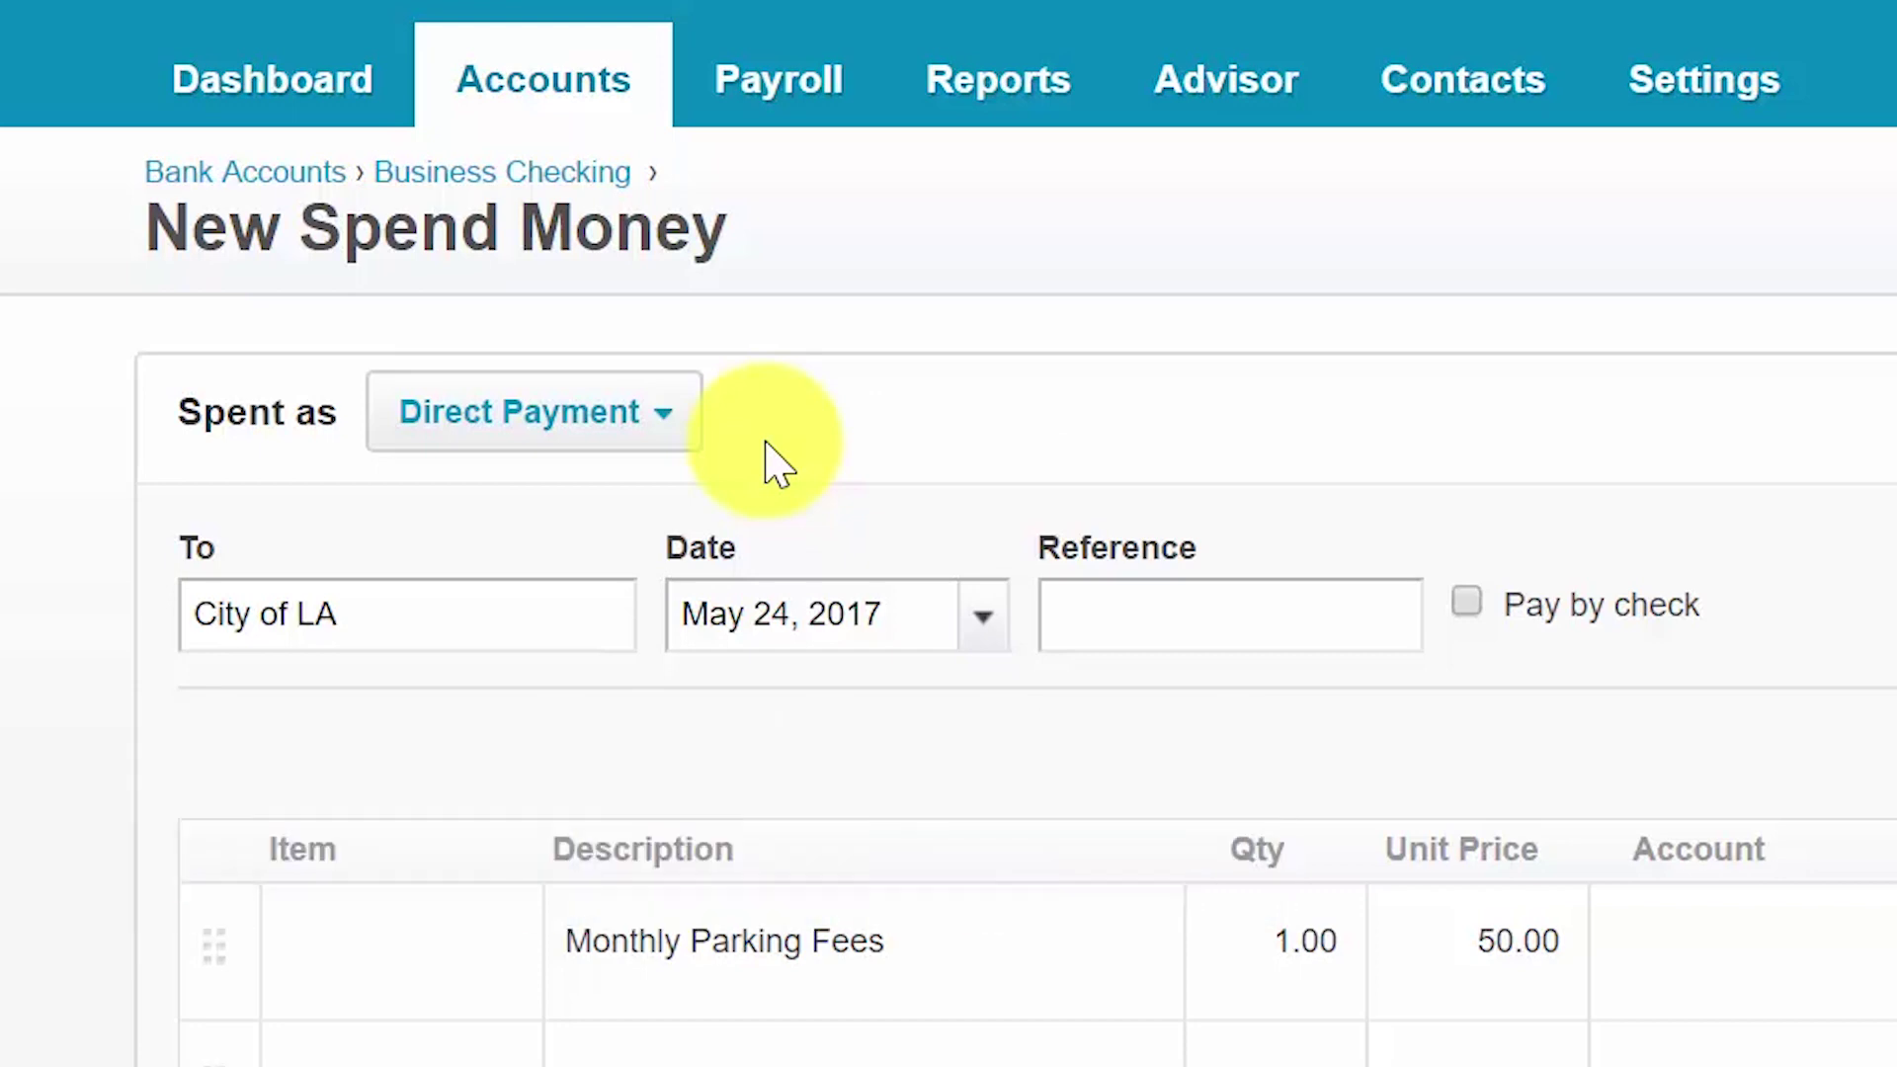
click(647, 423)
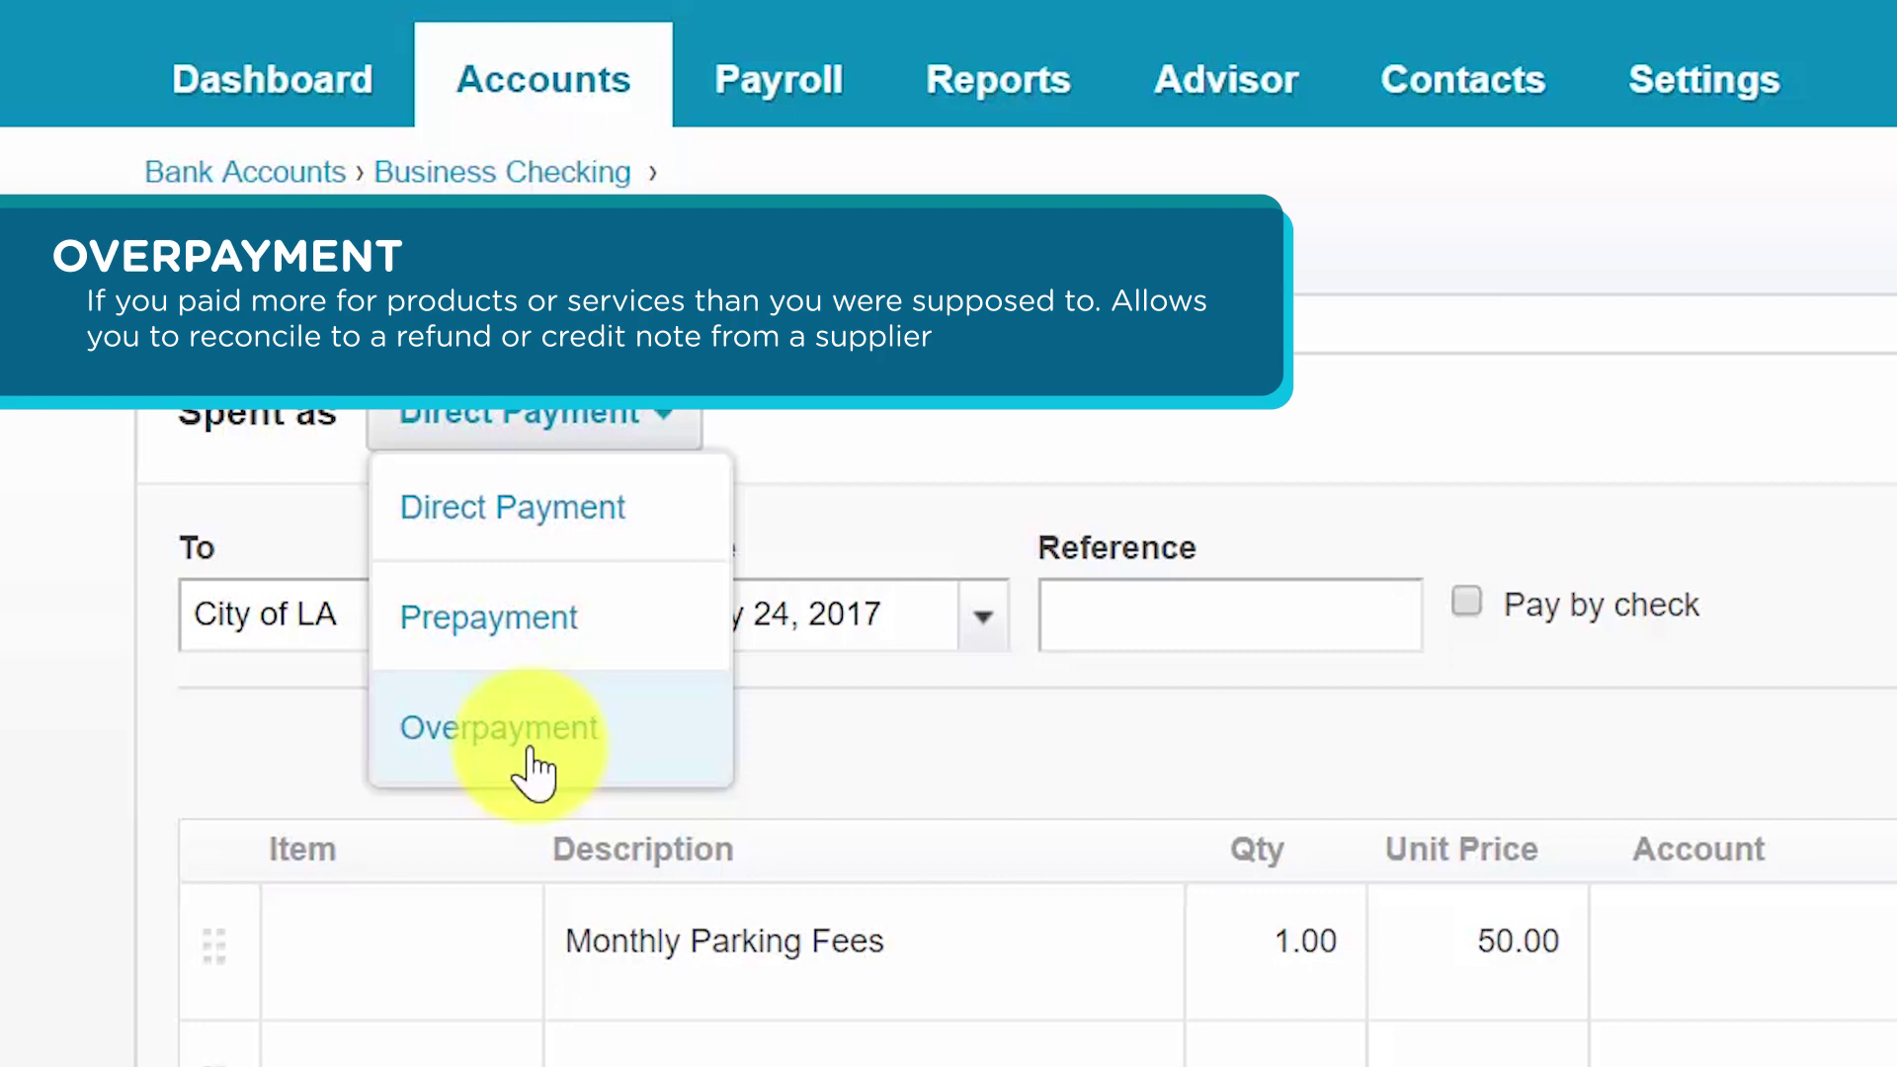
click(543, 543)
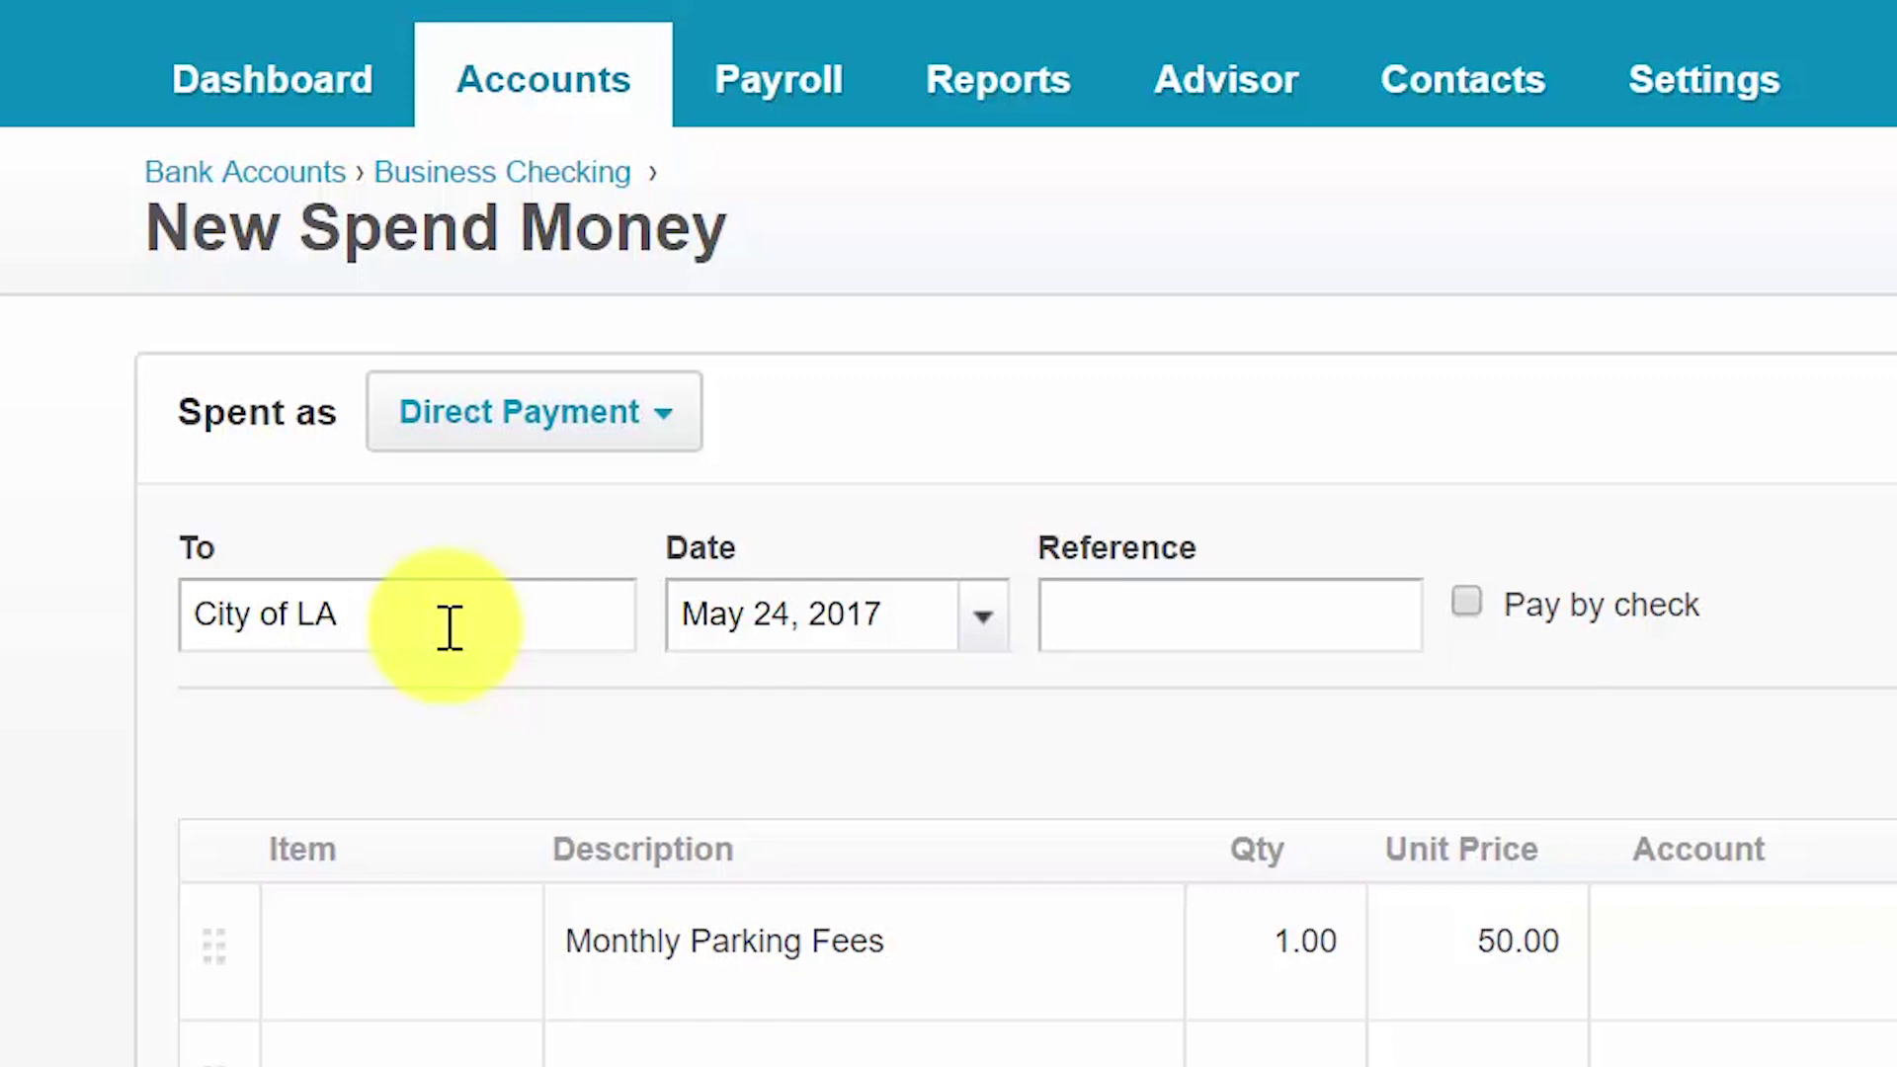
click(935, 614)
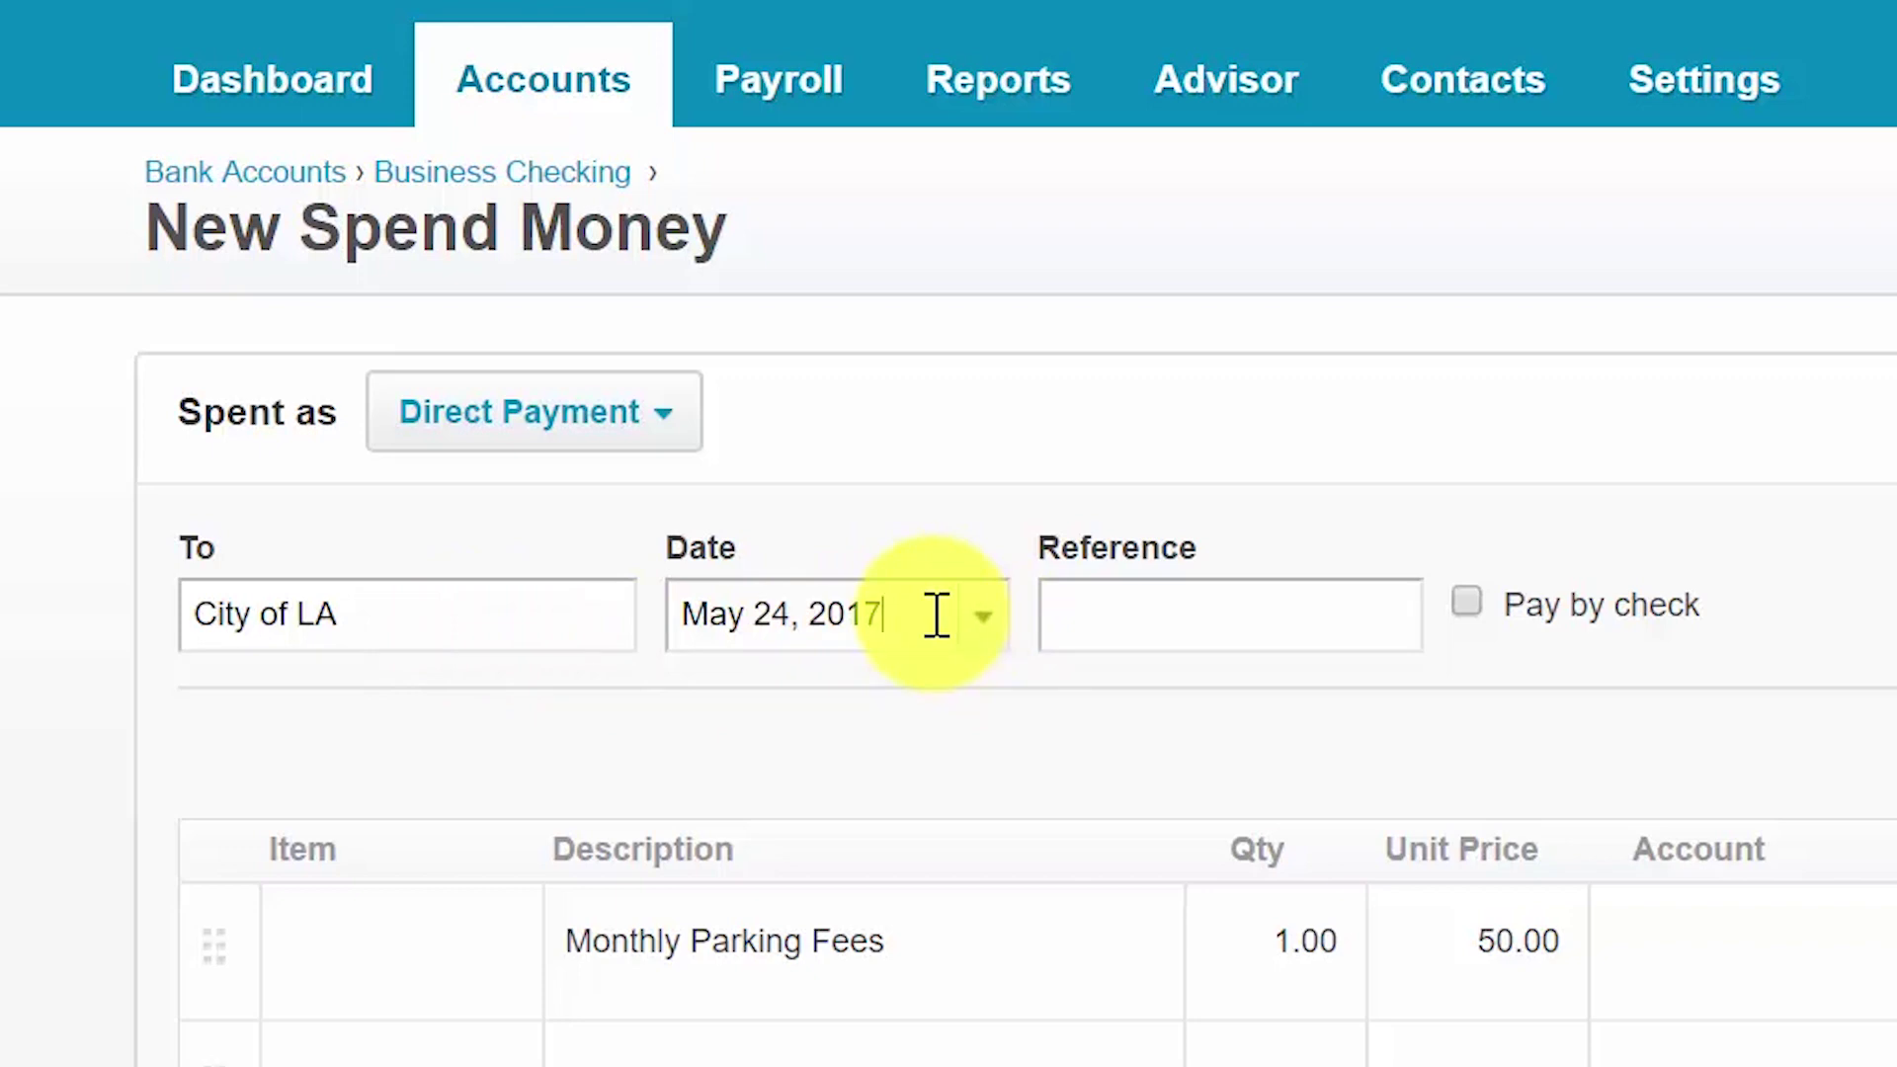
click(1235, 644)
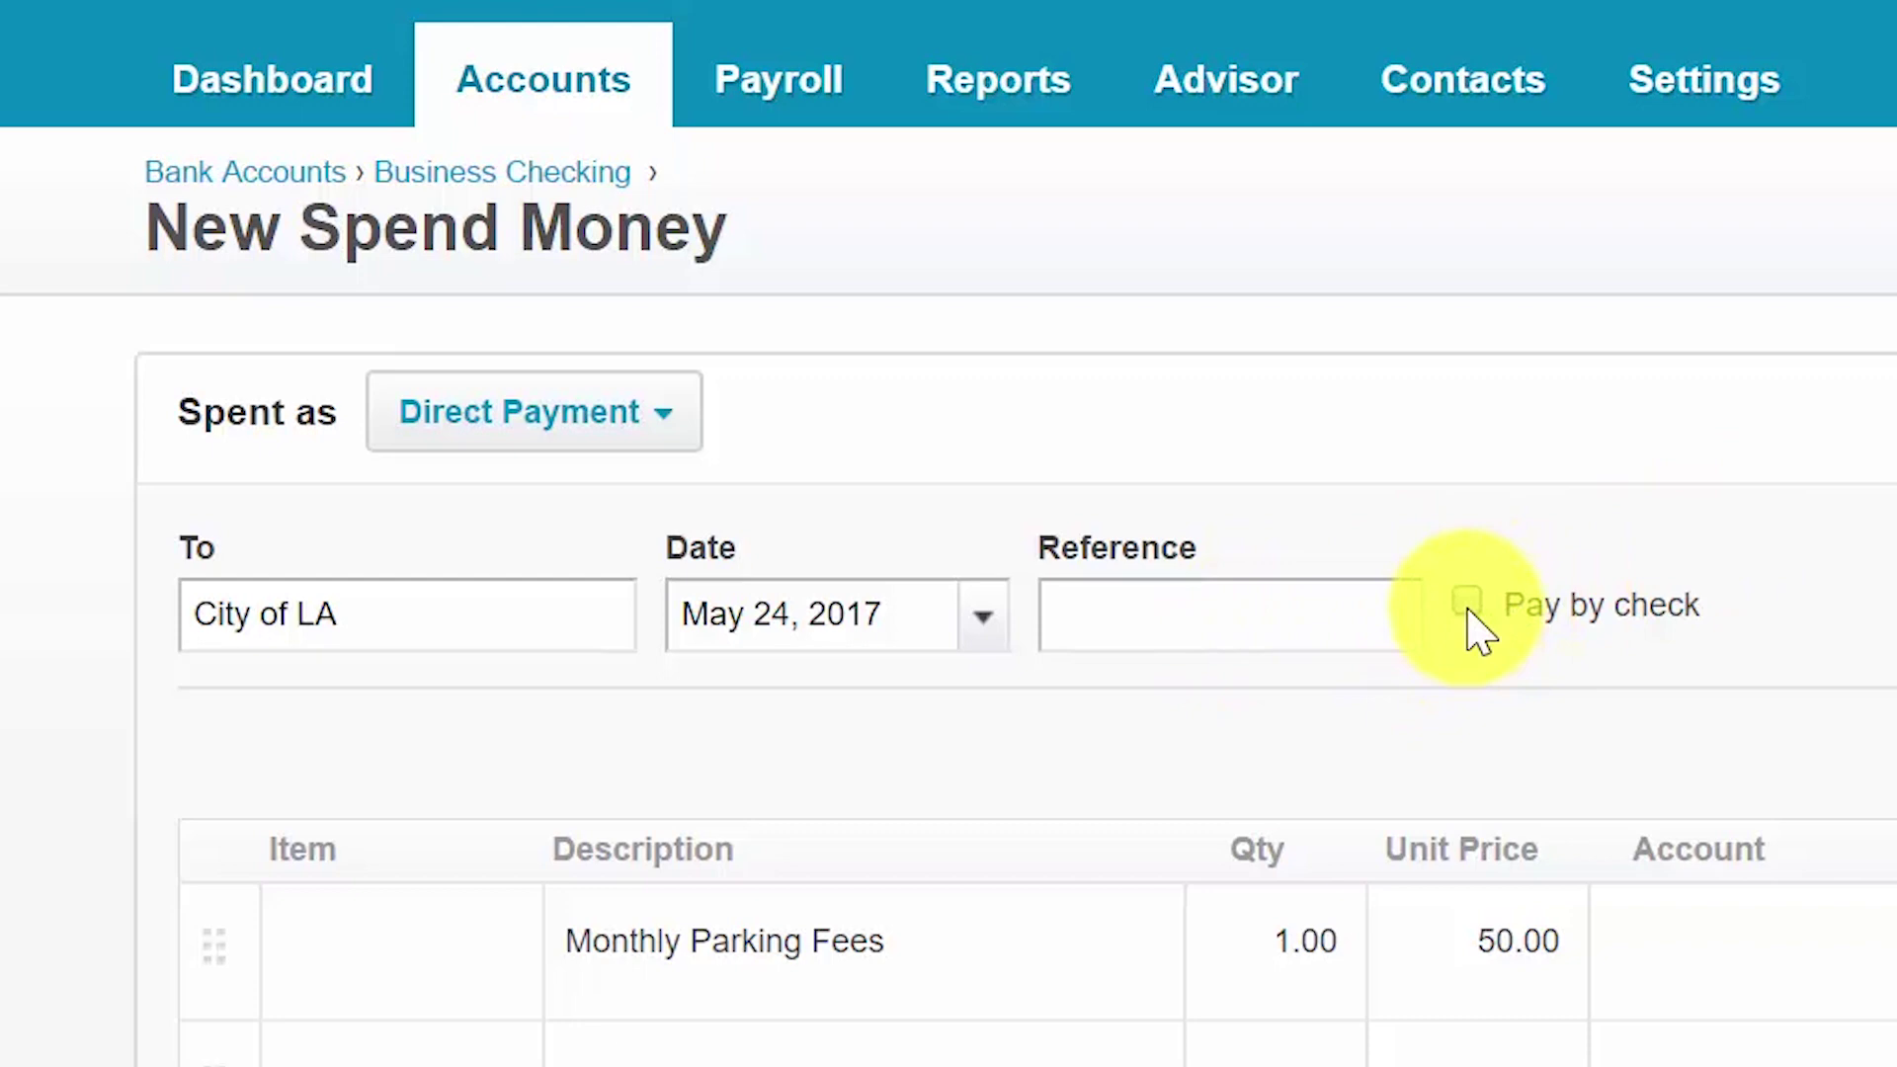
Fill the first line with the description Monthly Parking Fees, quantity 1.00 and unit price 50.00, without choosing an item.
click(502, 941)
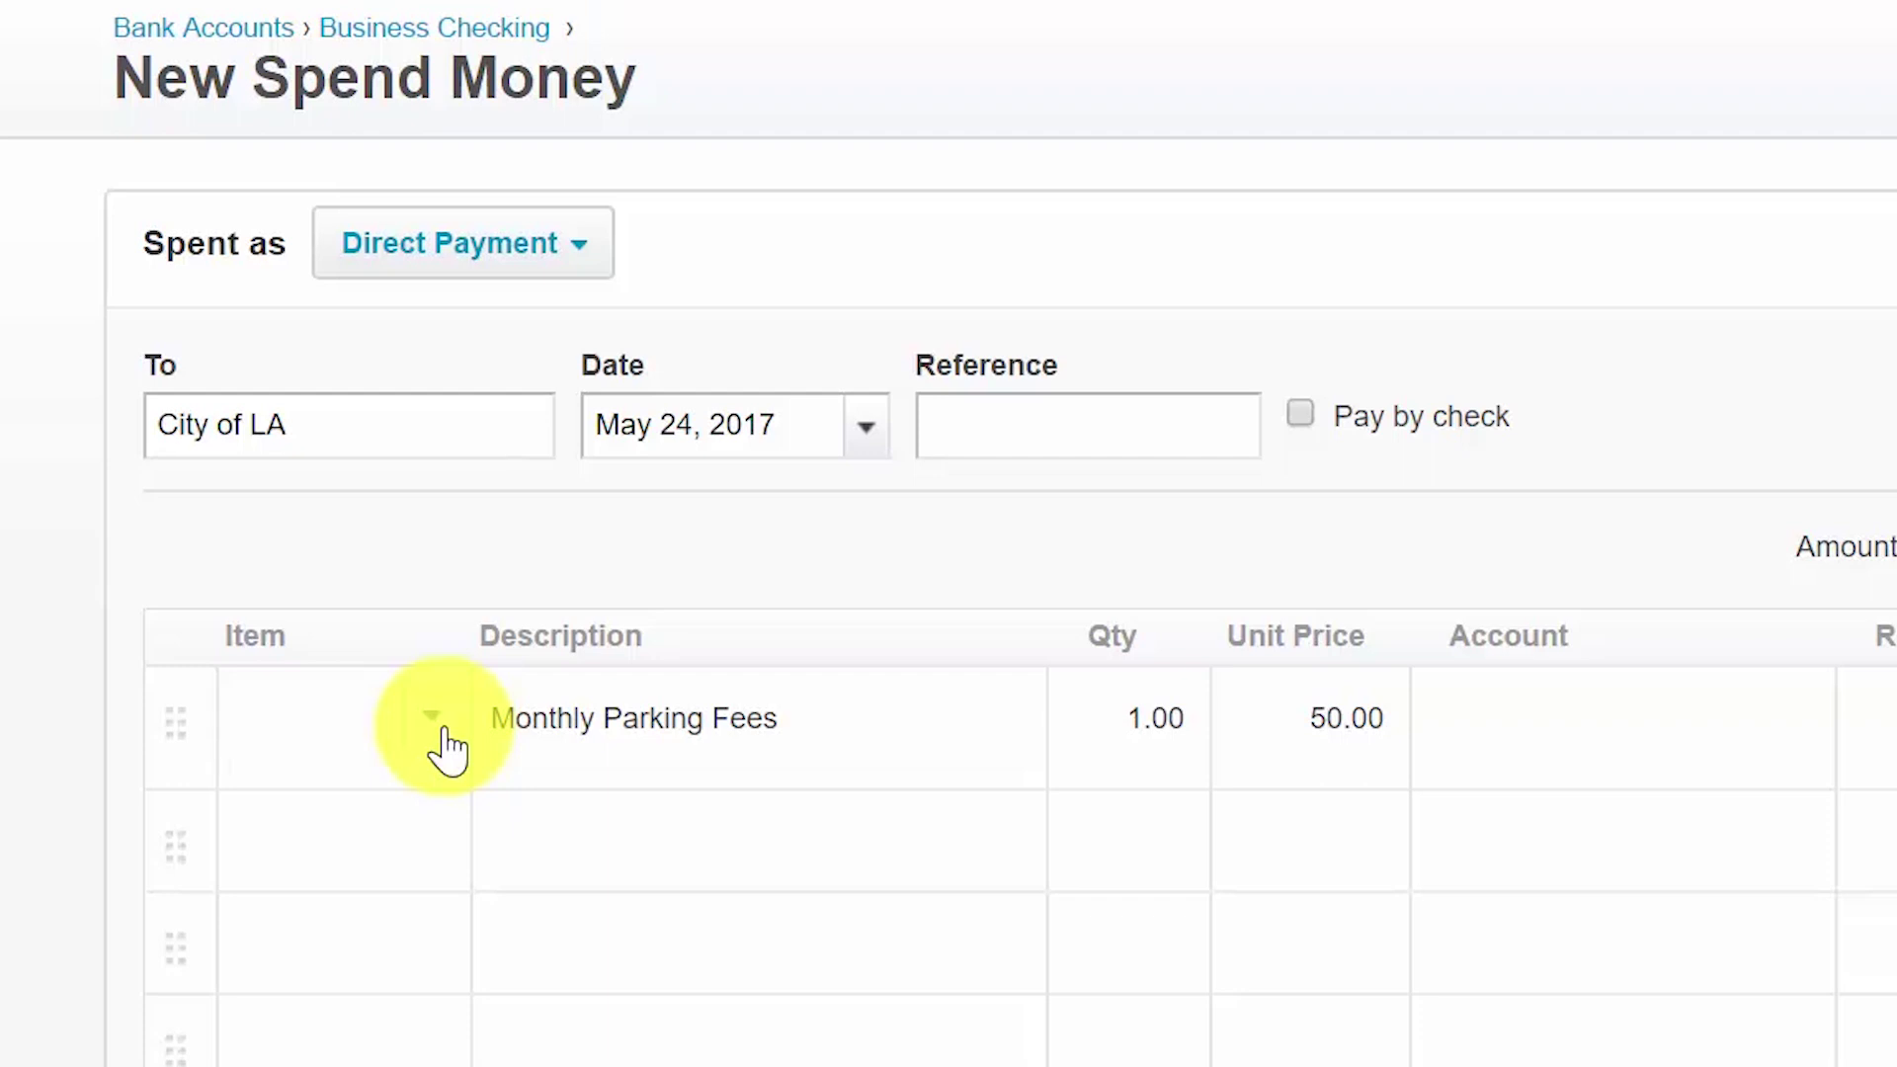
click(441, 731)
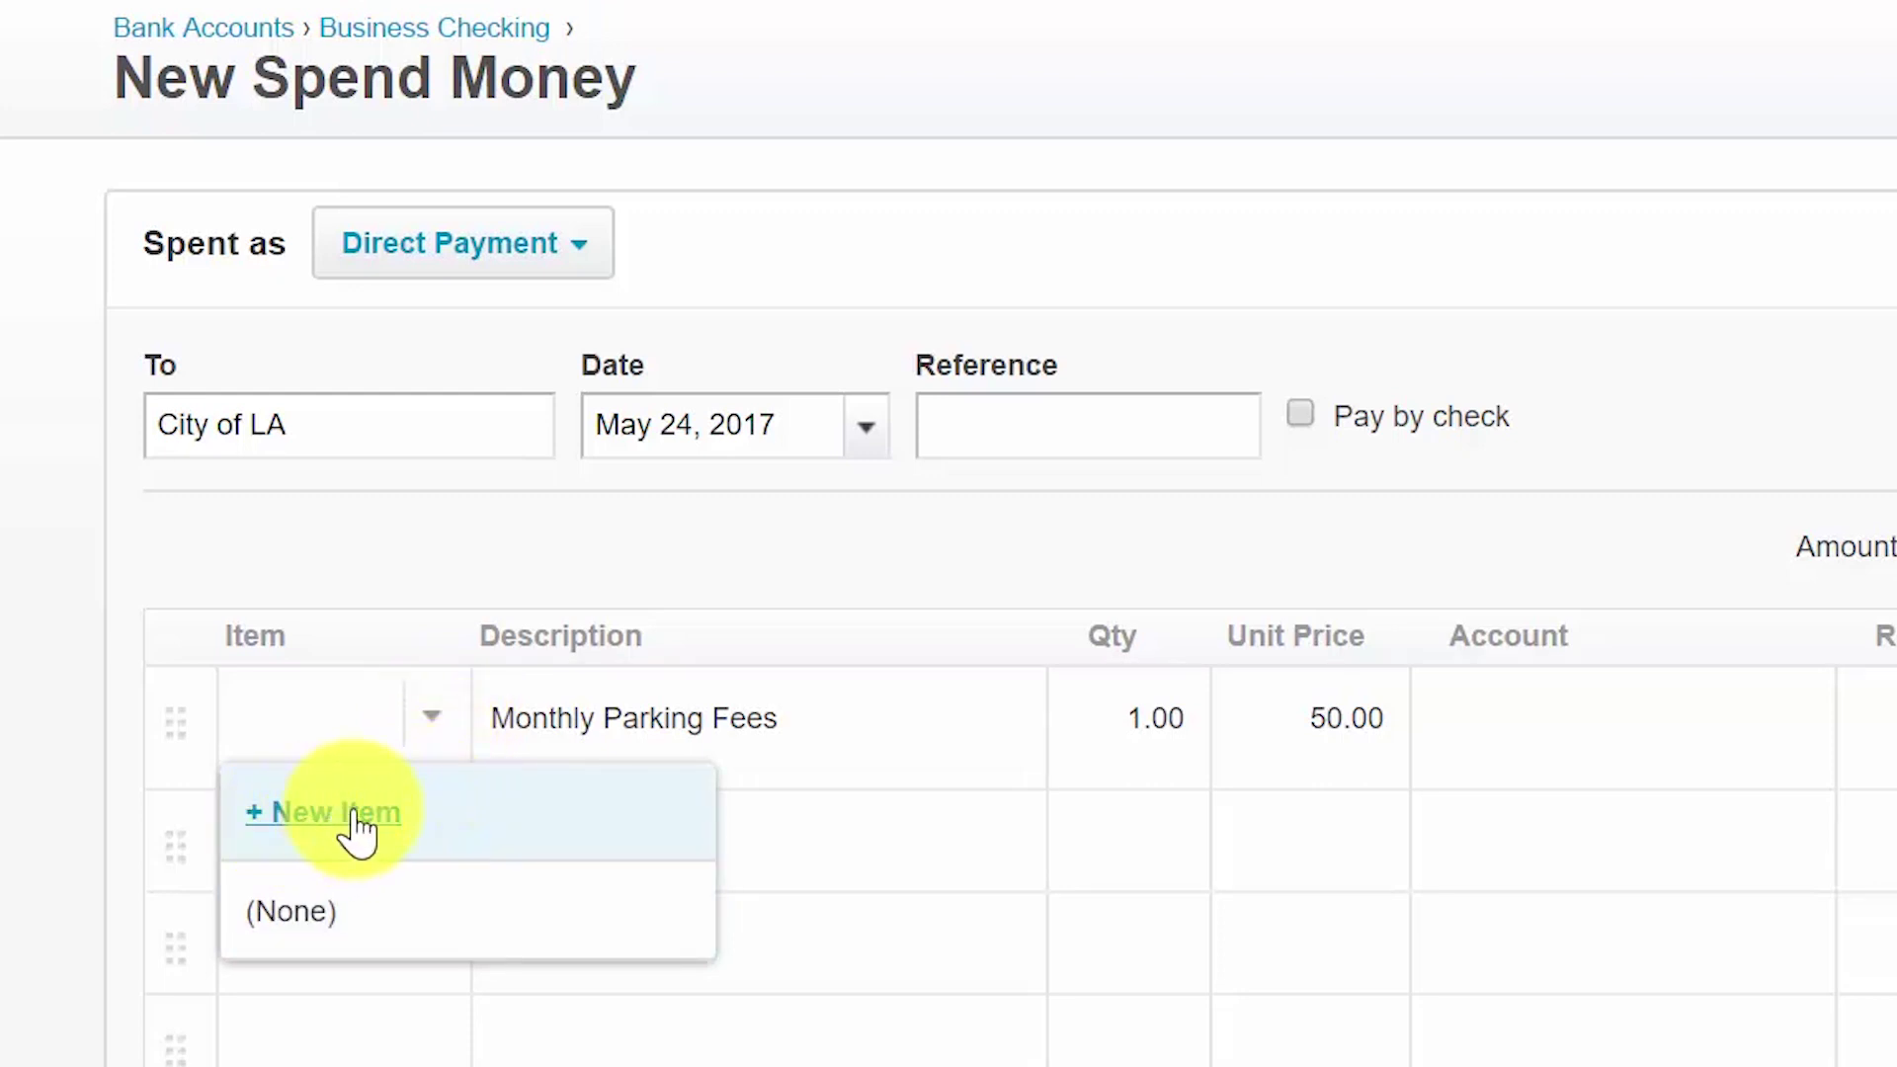
click(830, 719)
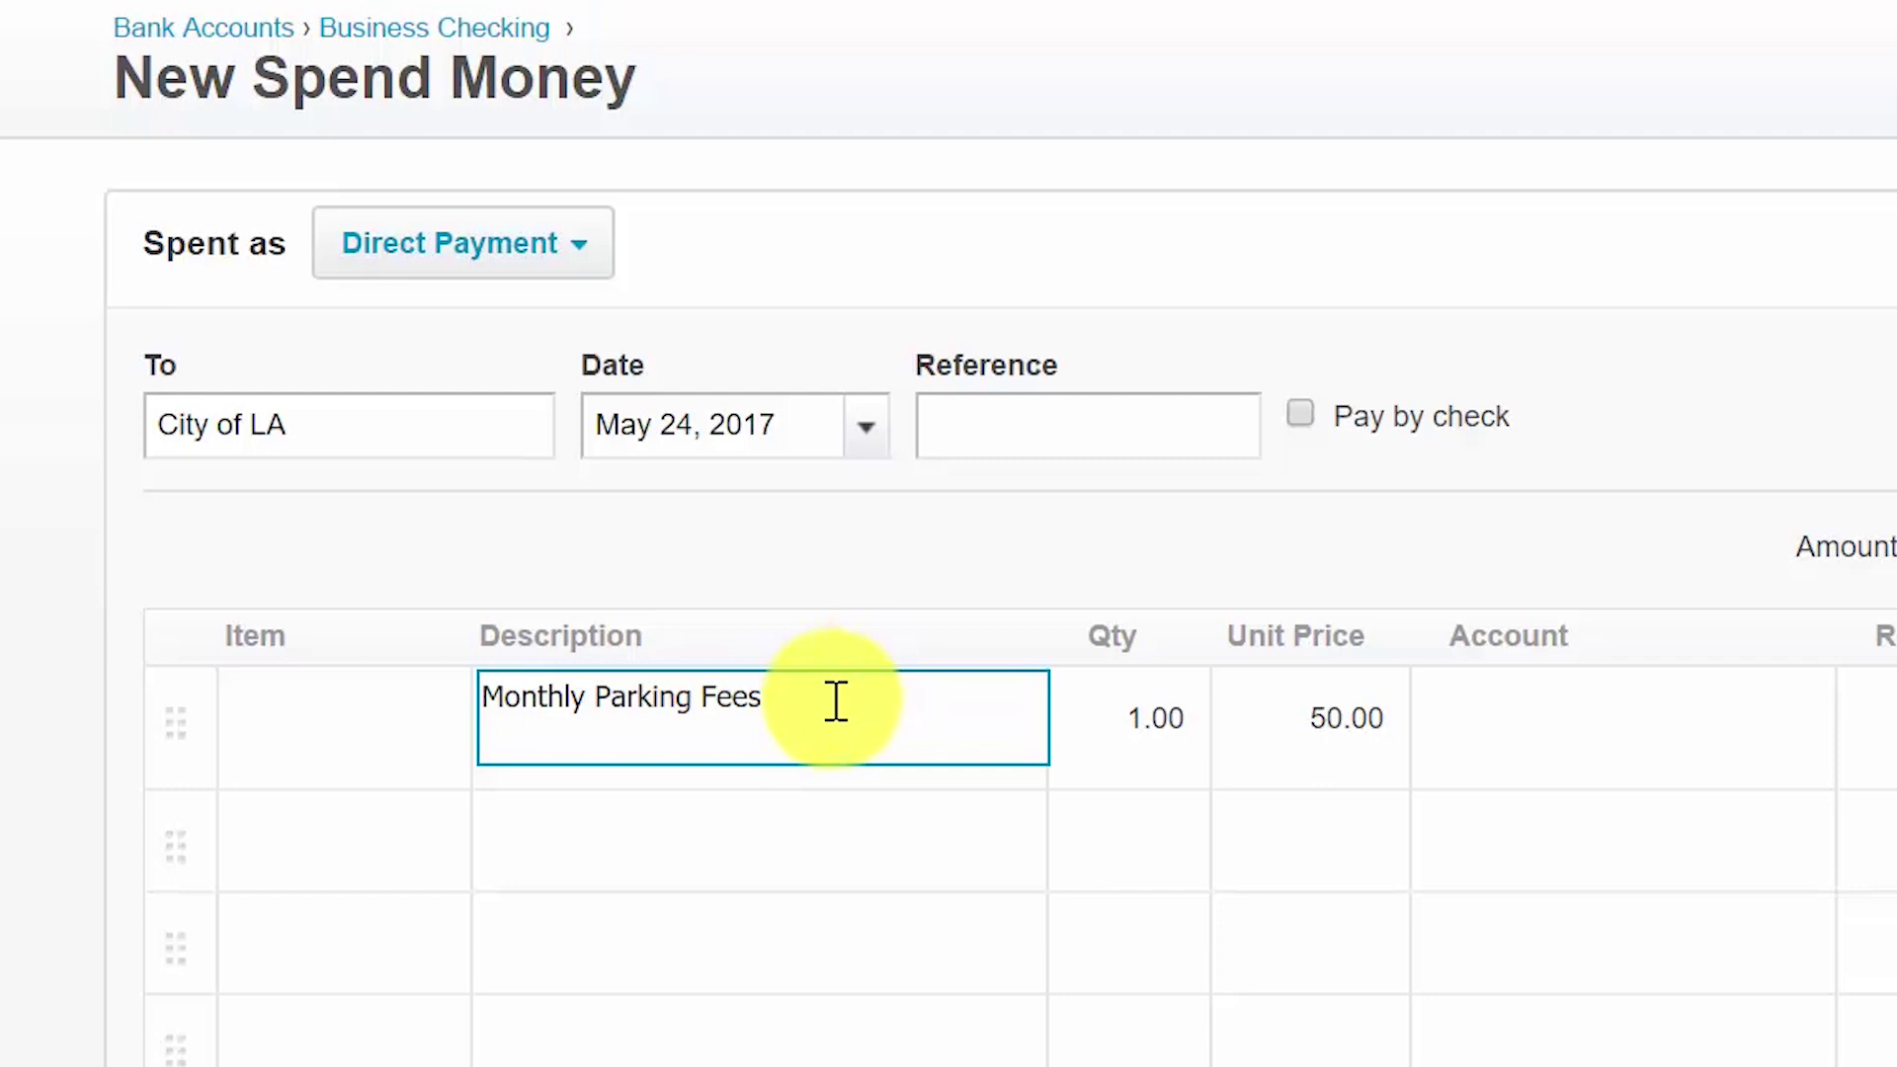
click(1094, 728)
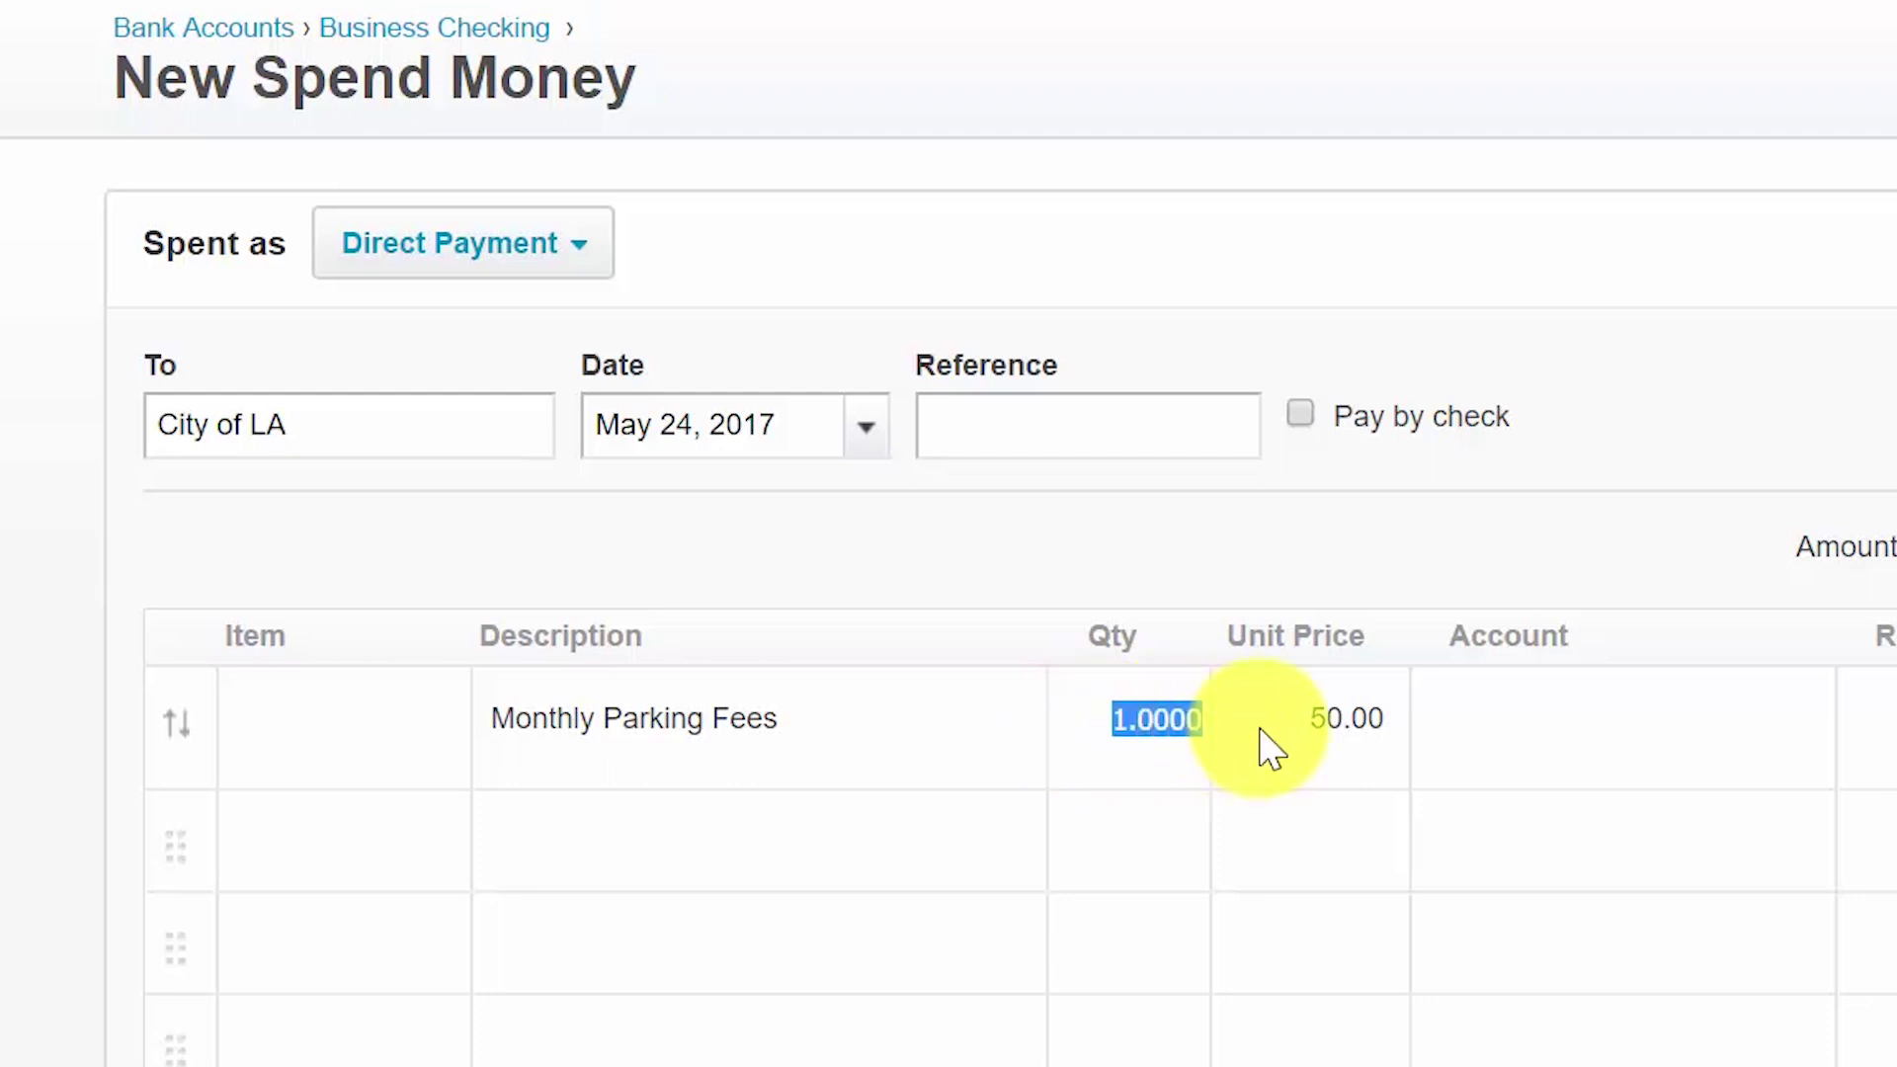
click(1290, 743)
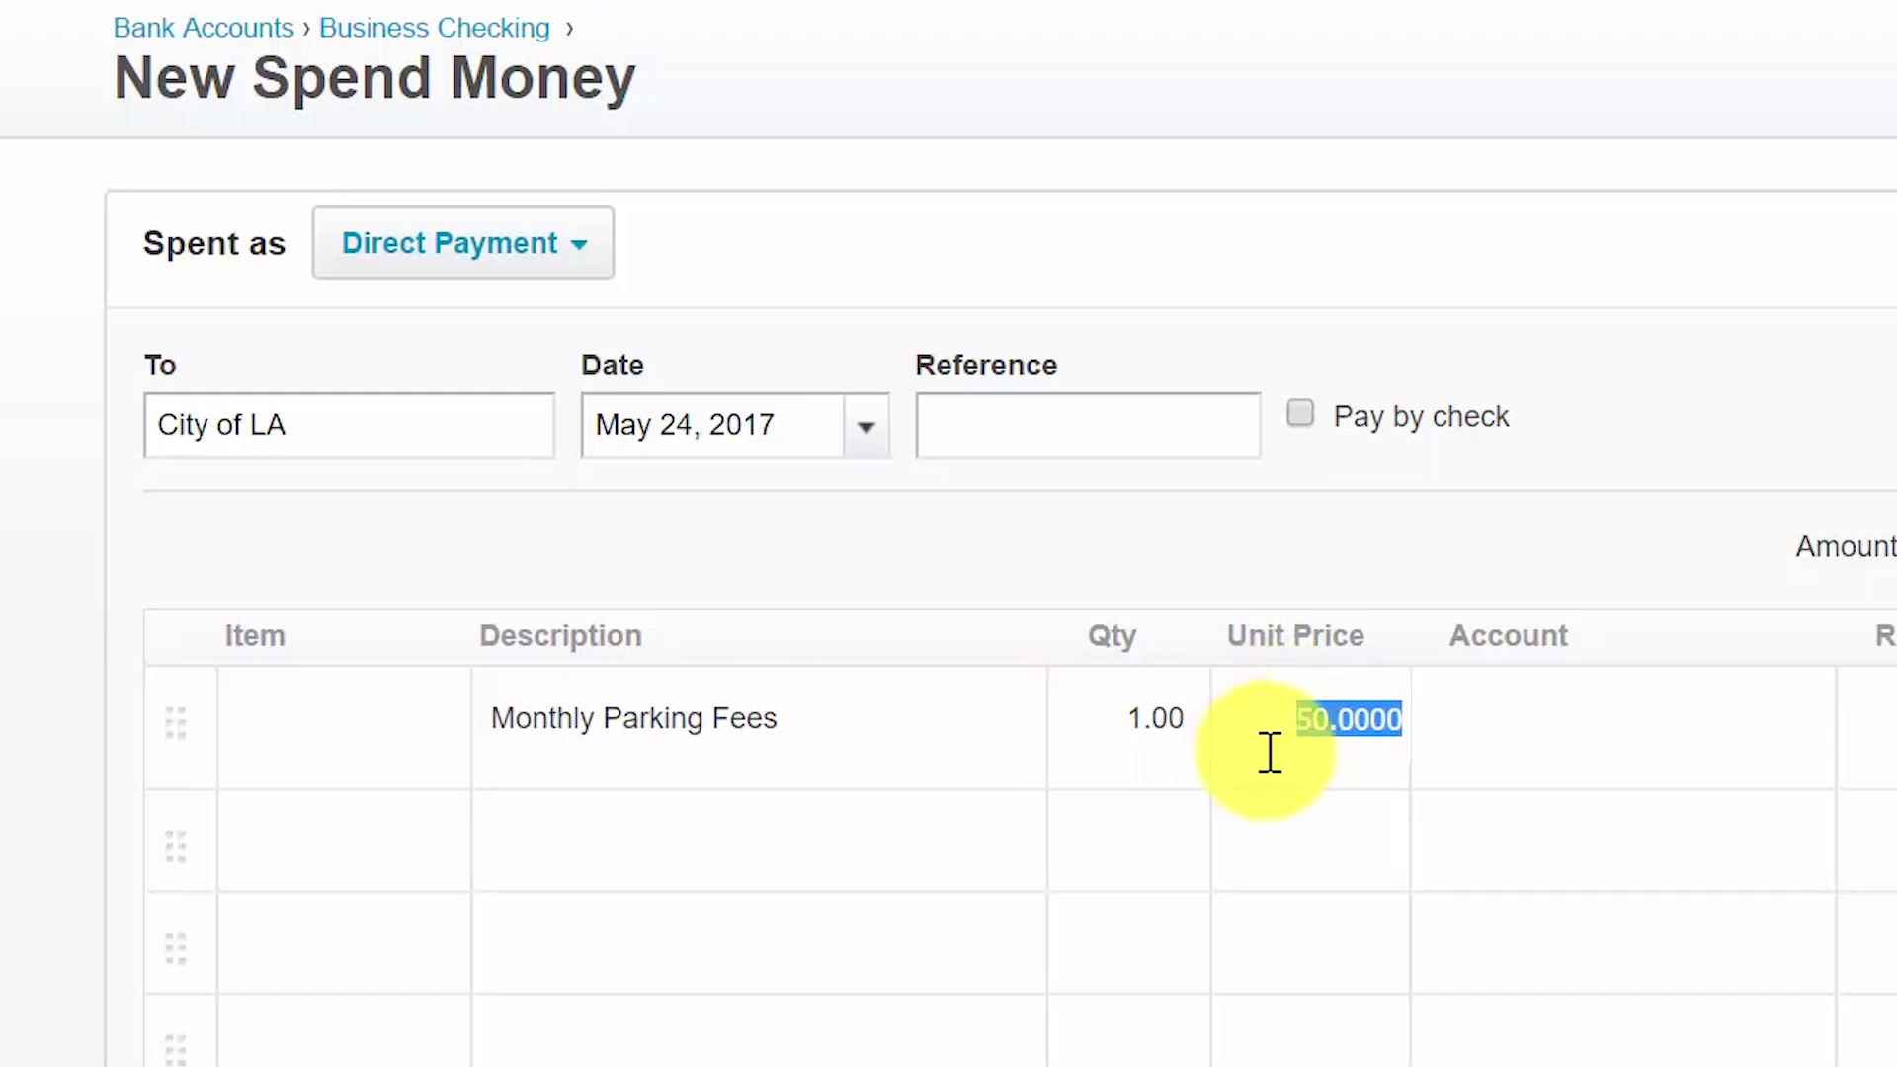
Assign the parking fees line to account 560 - Parking fees and the West region.
click(1798, 725)
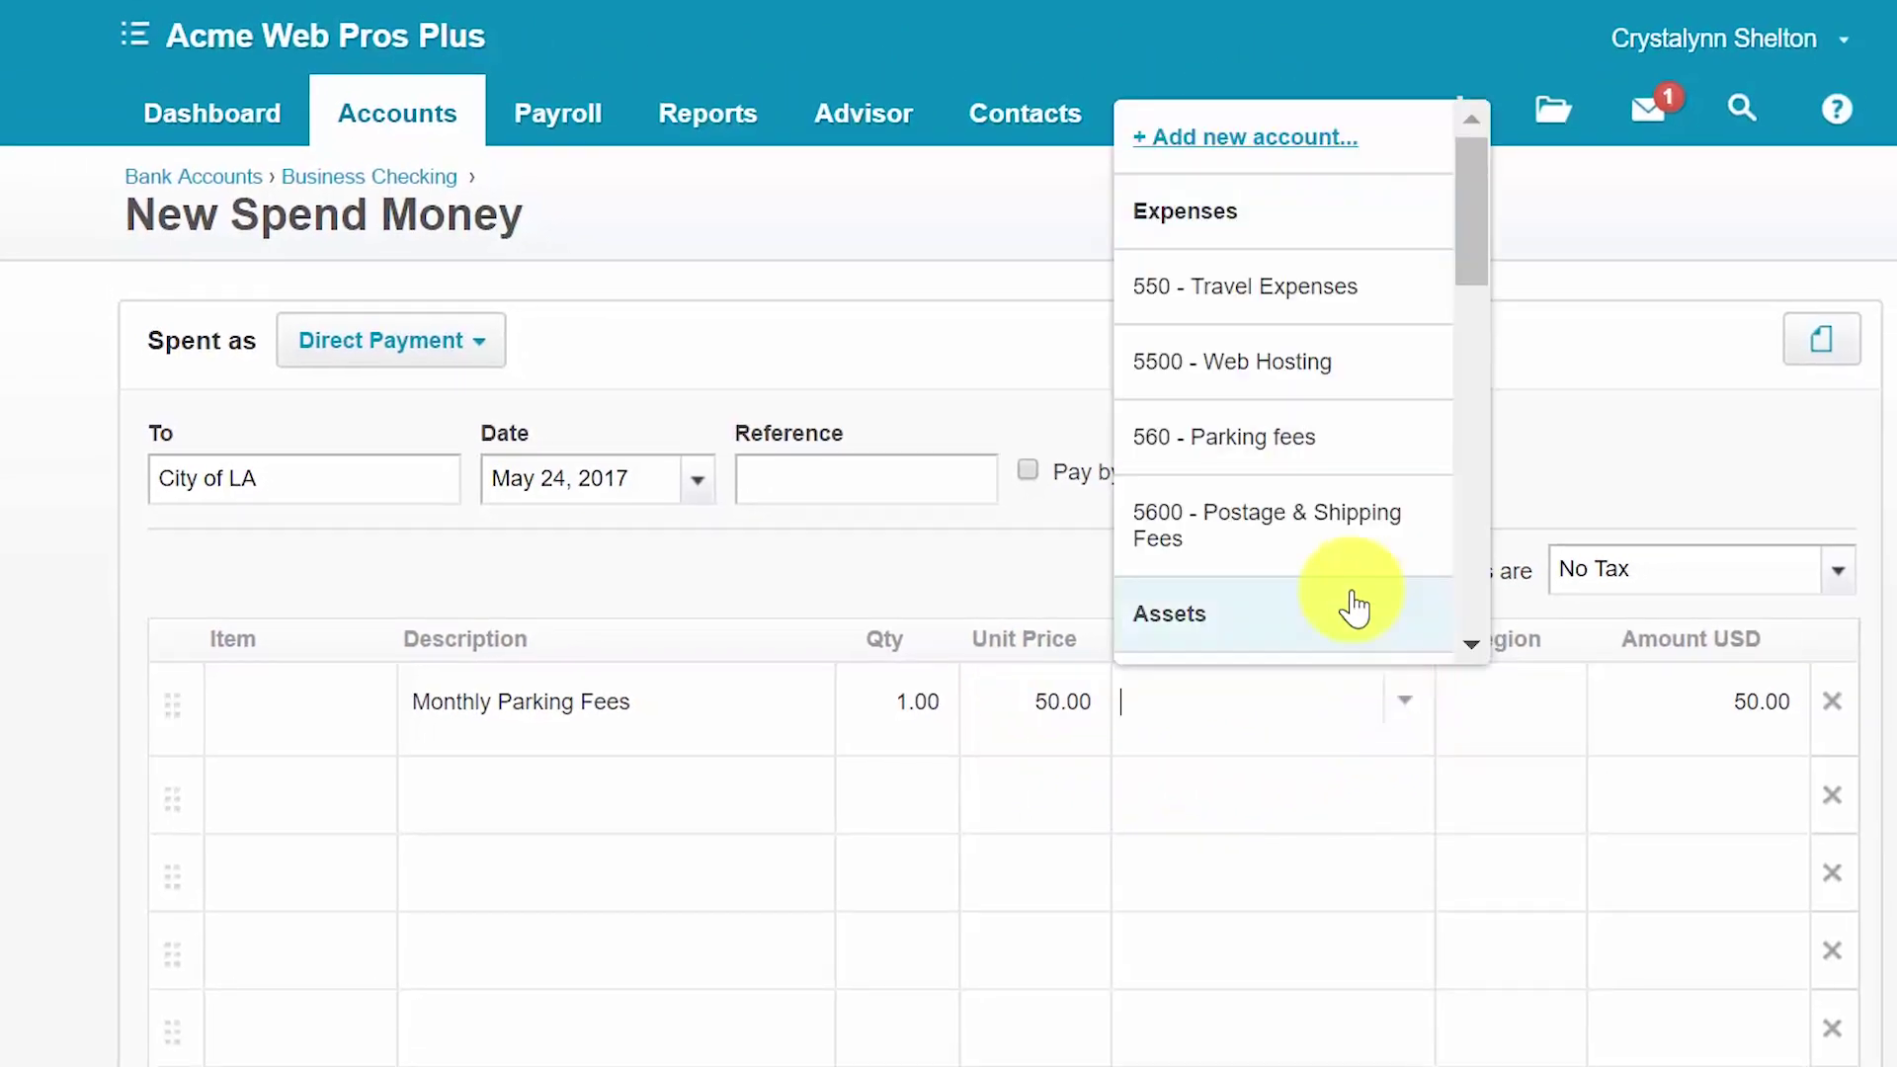
click(1224, 437)
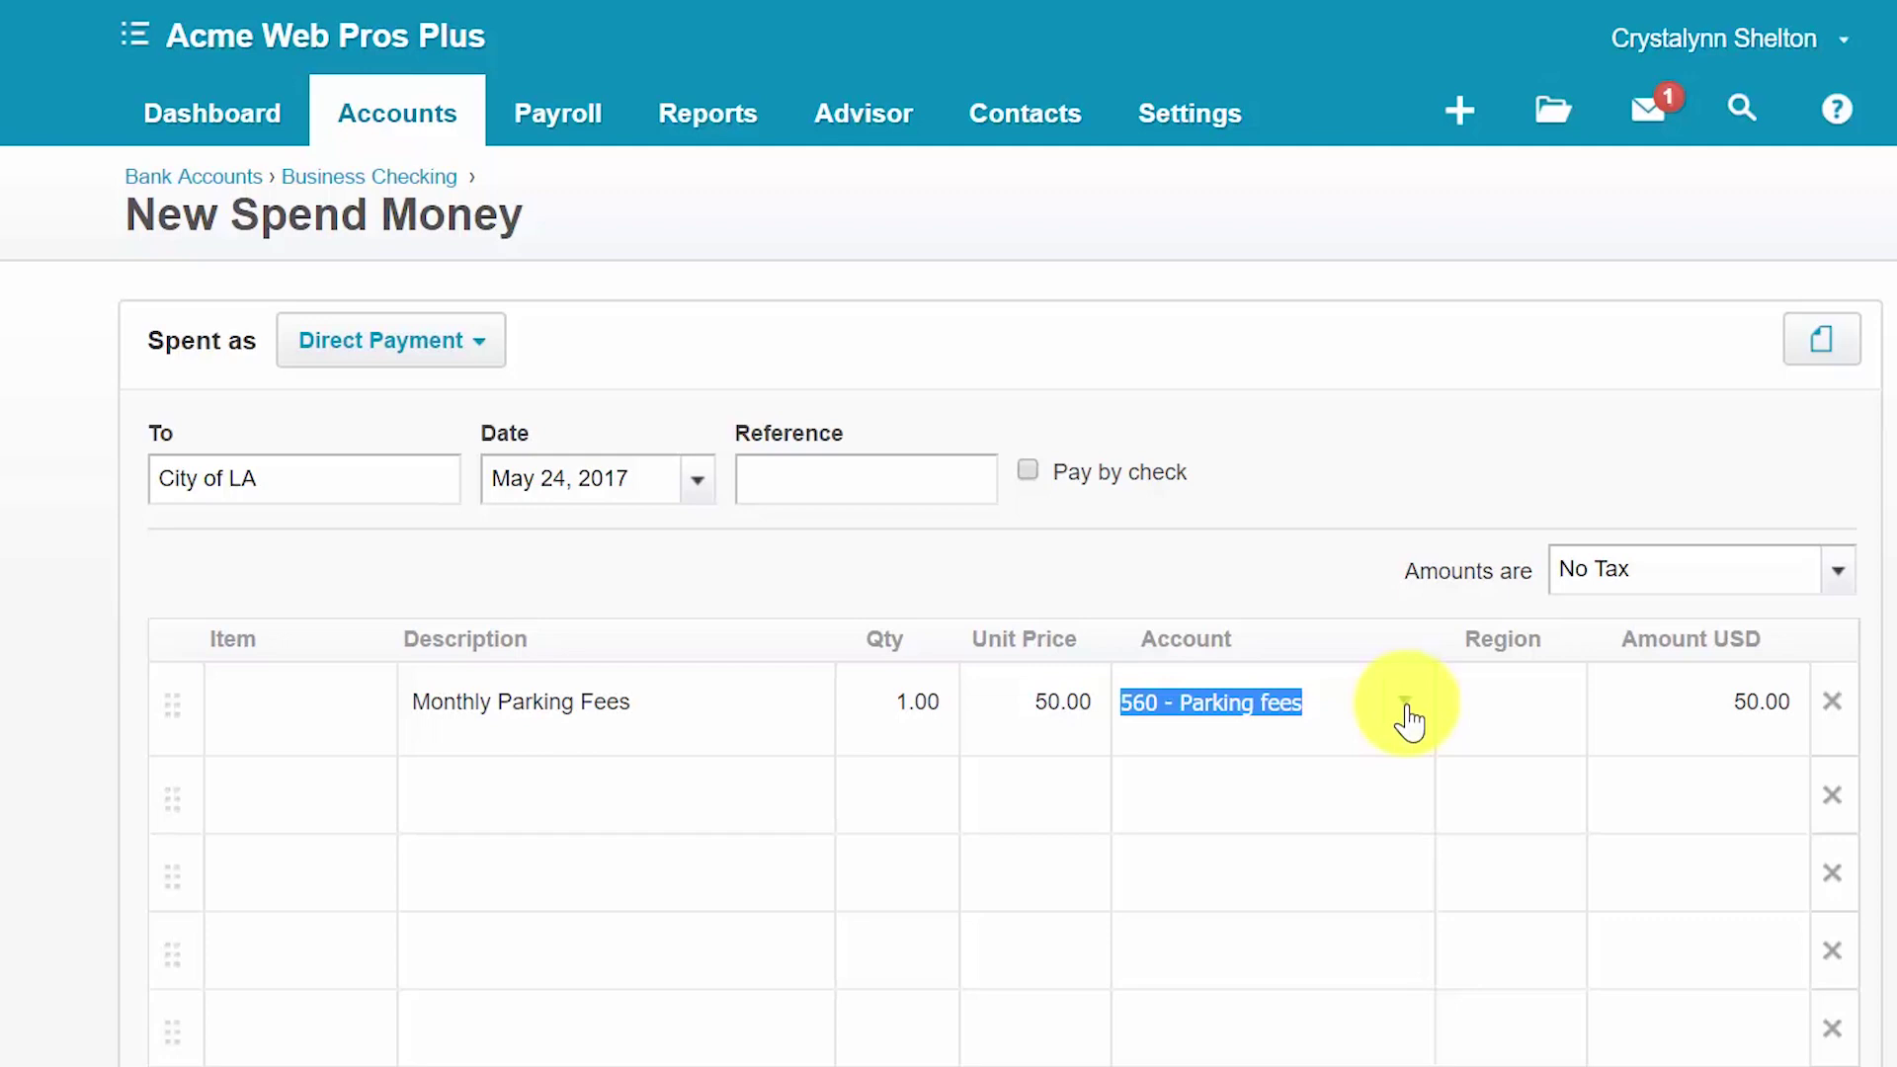
click(1520, 723)
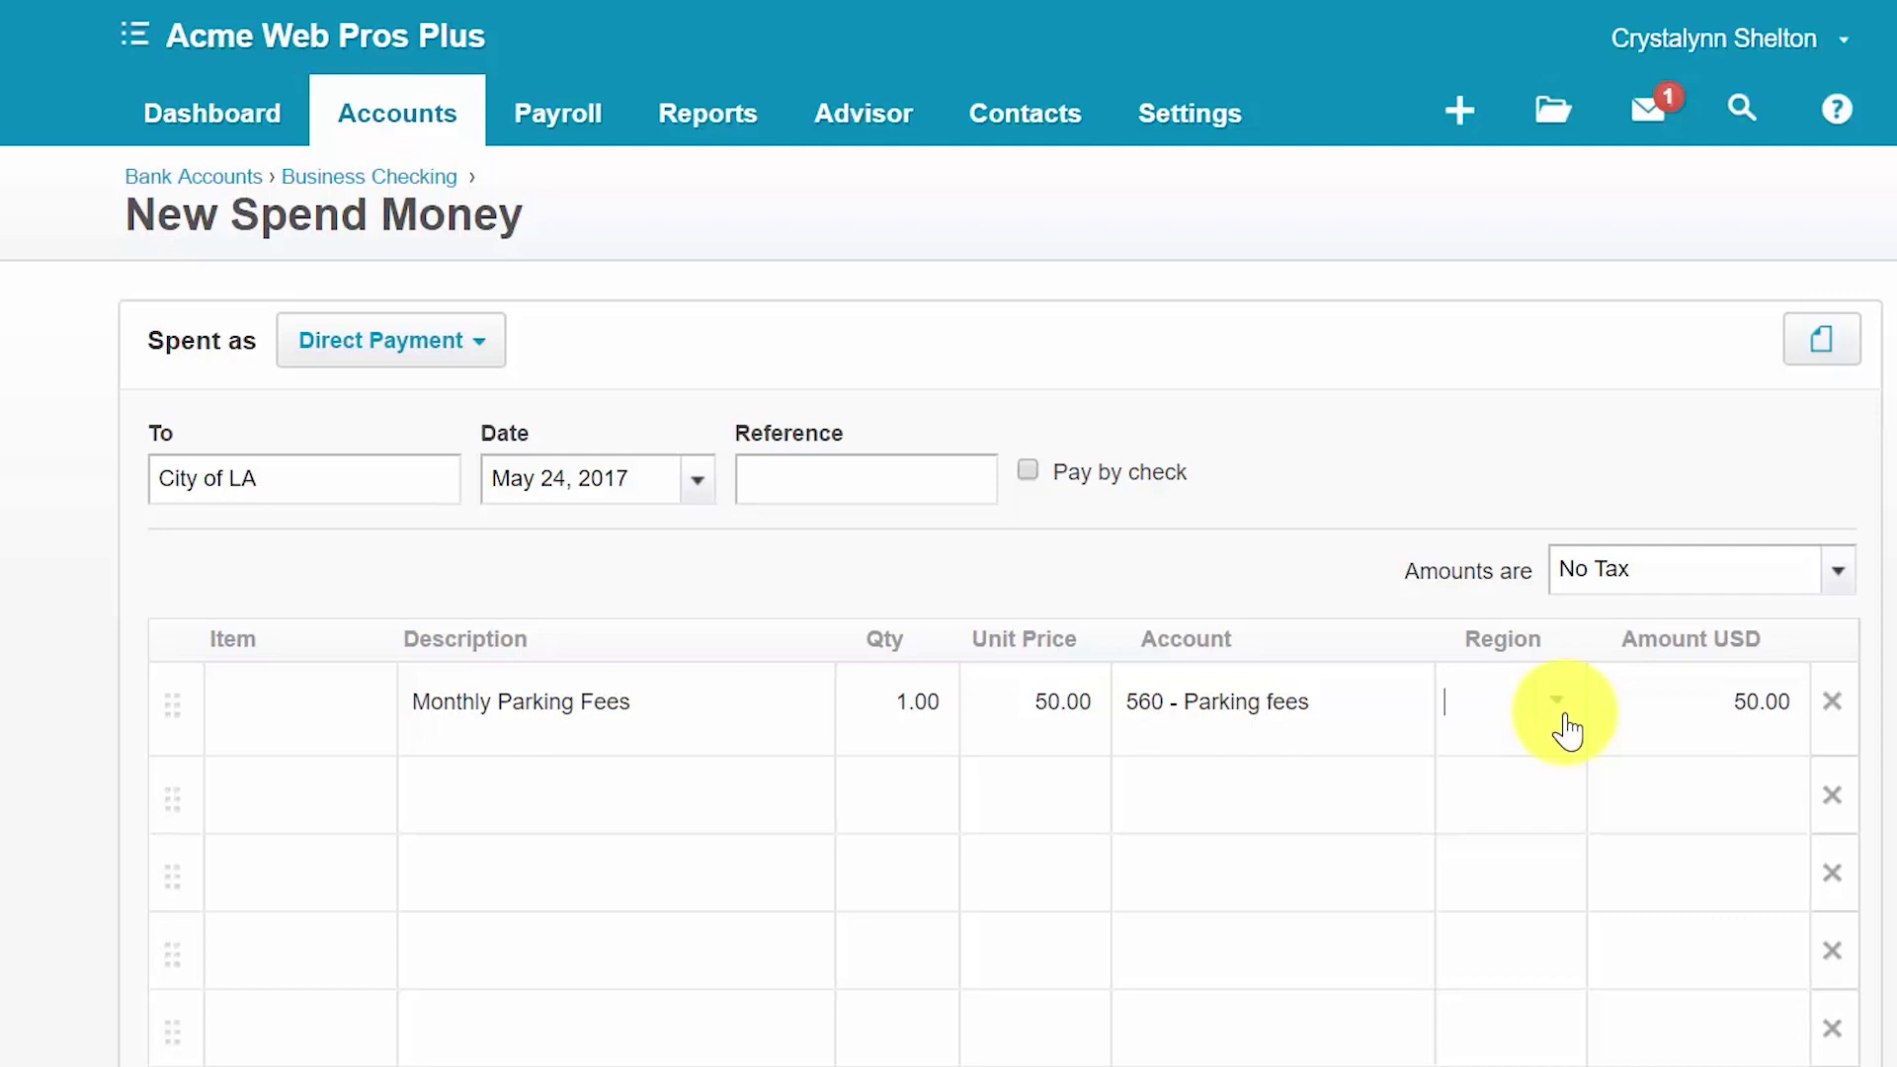
click(1567, 732)
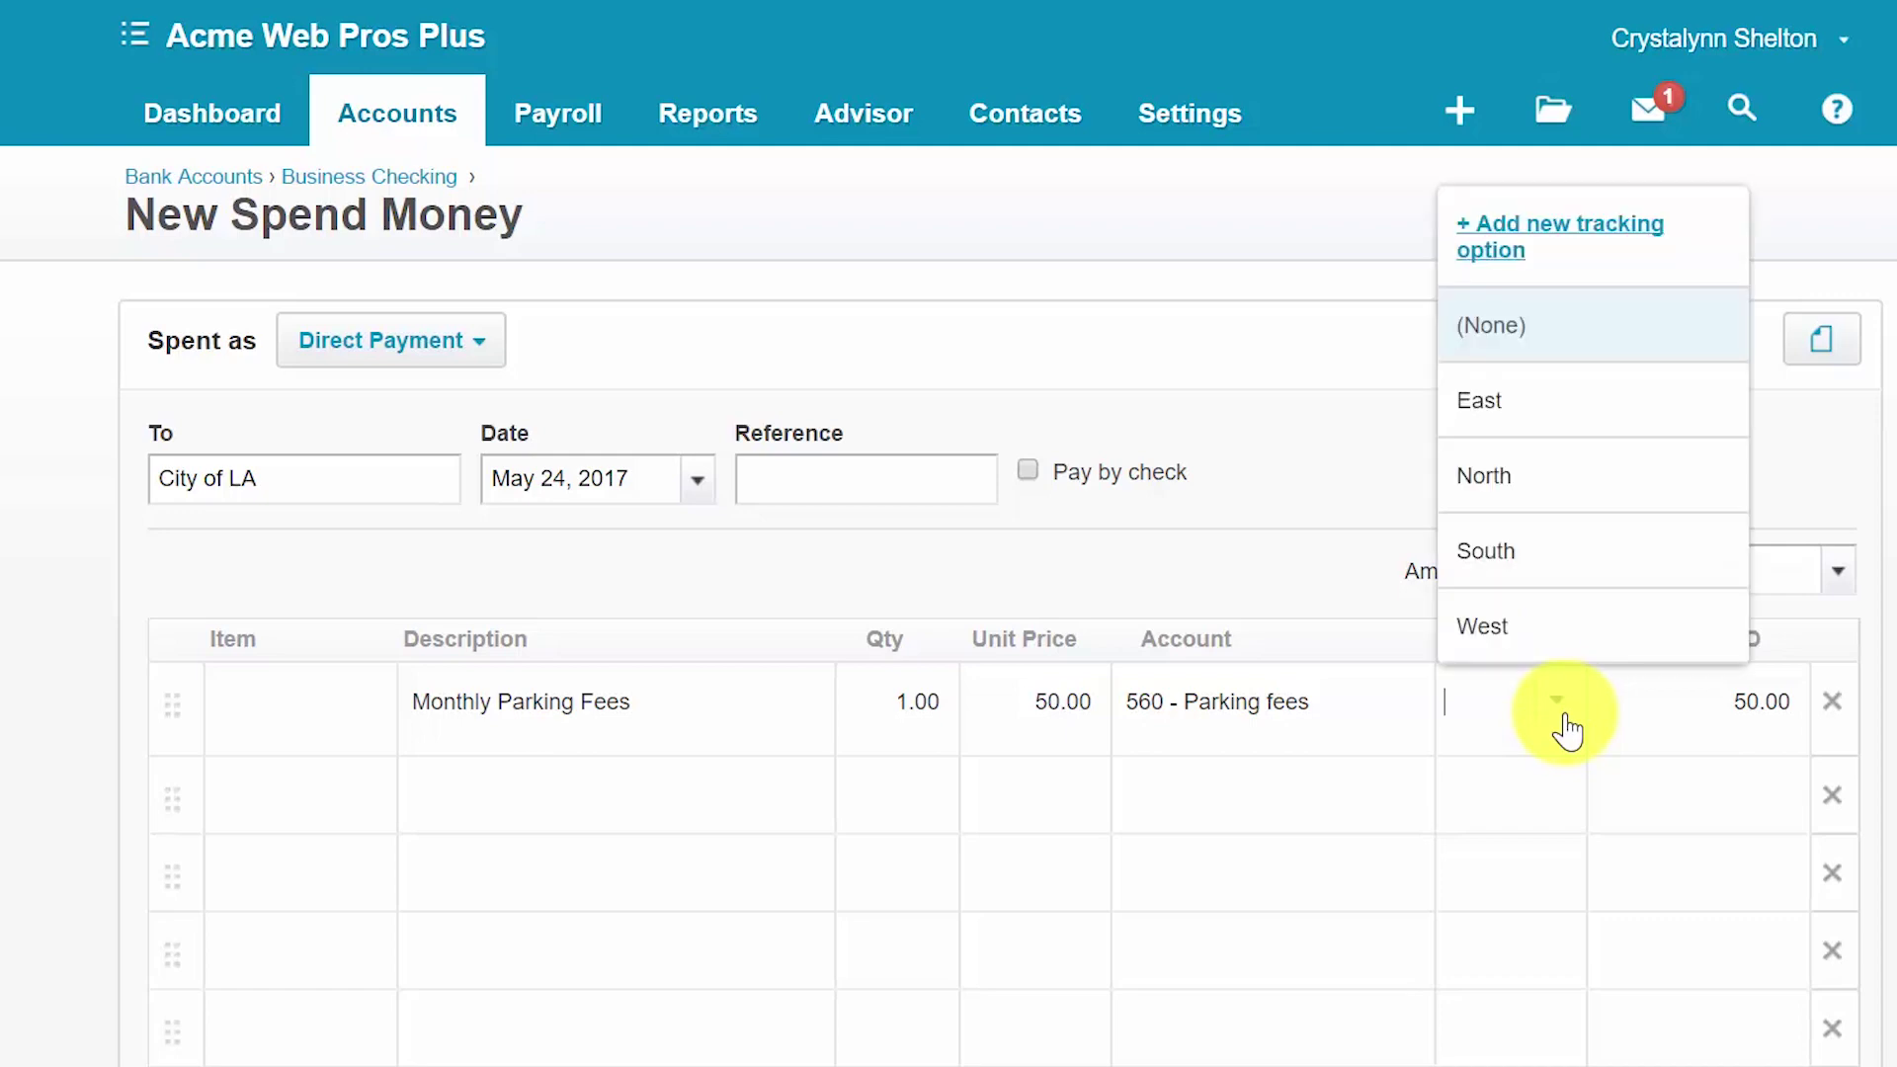
click(1550, 648)
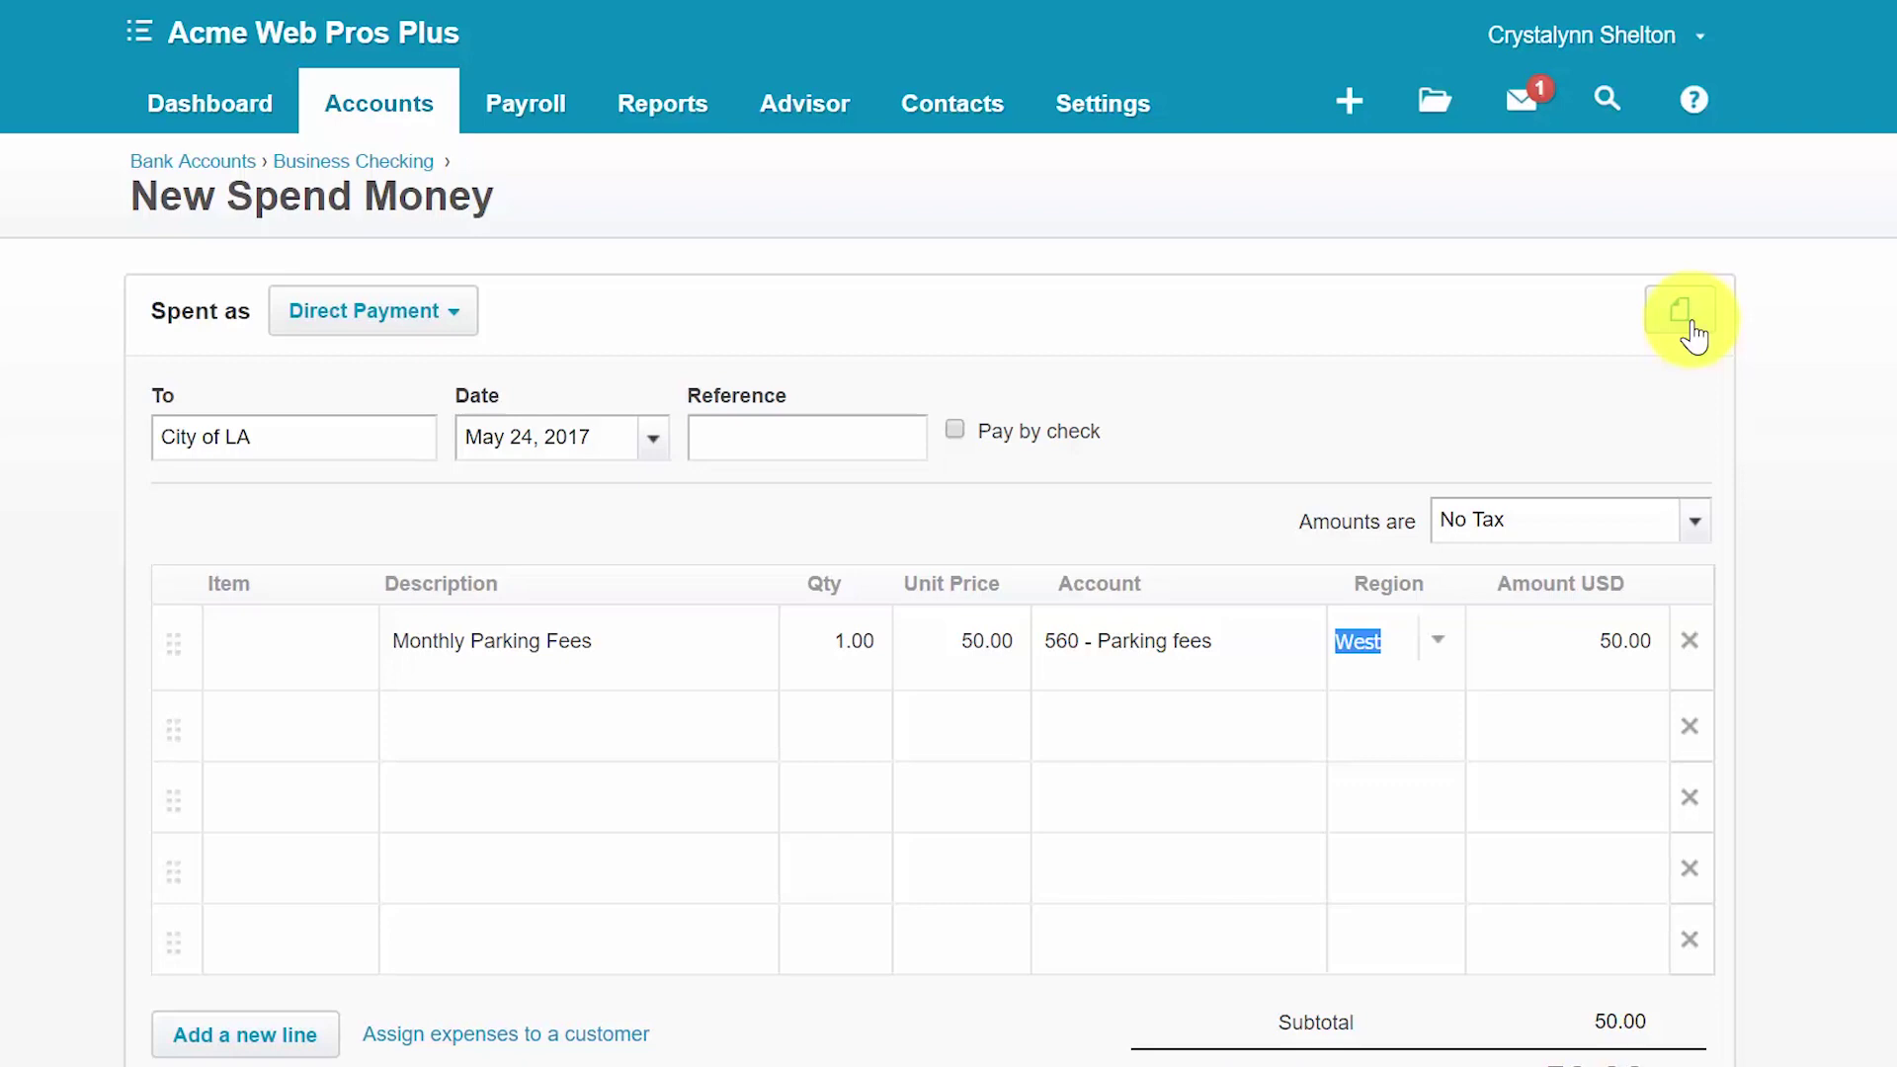
Keep the amounts as No Tax and save the City of LA transaction.
click(1696, 524)
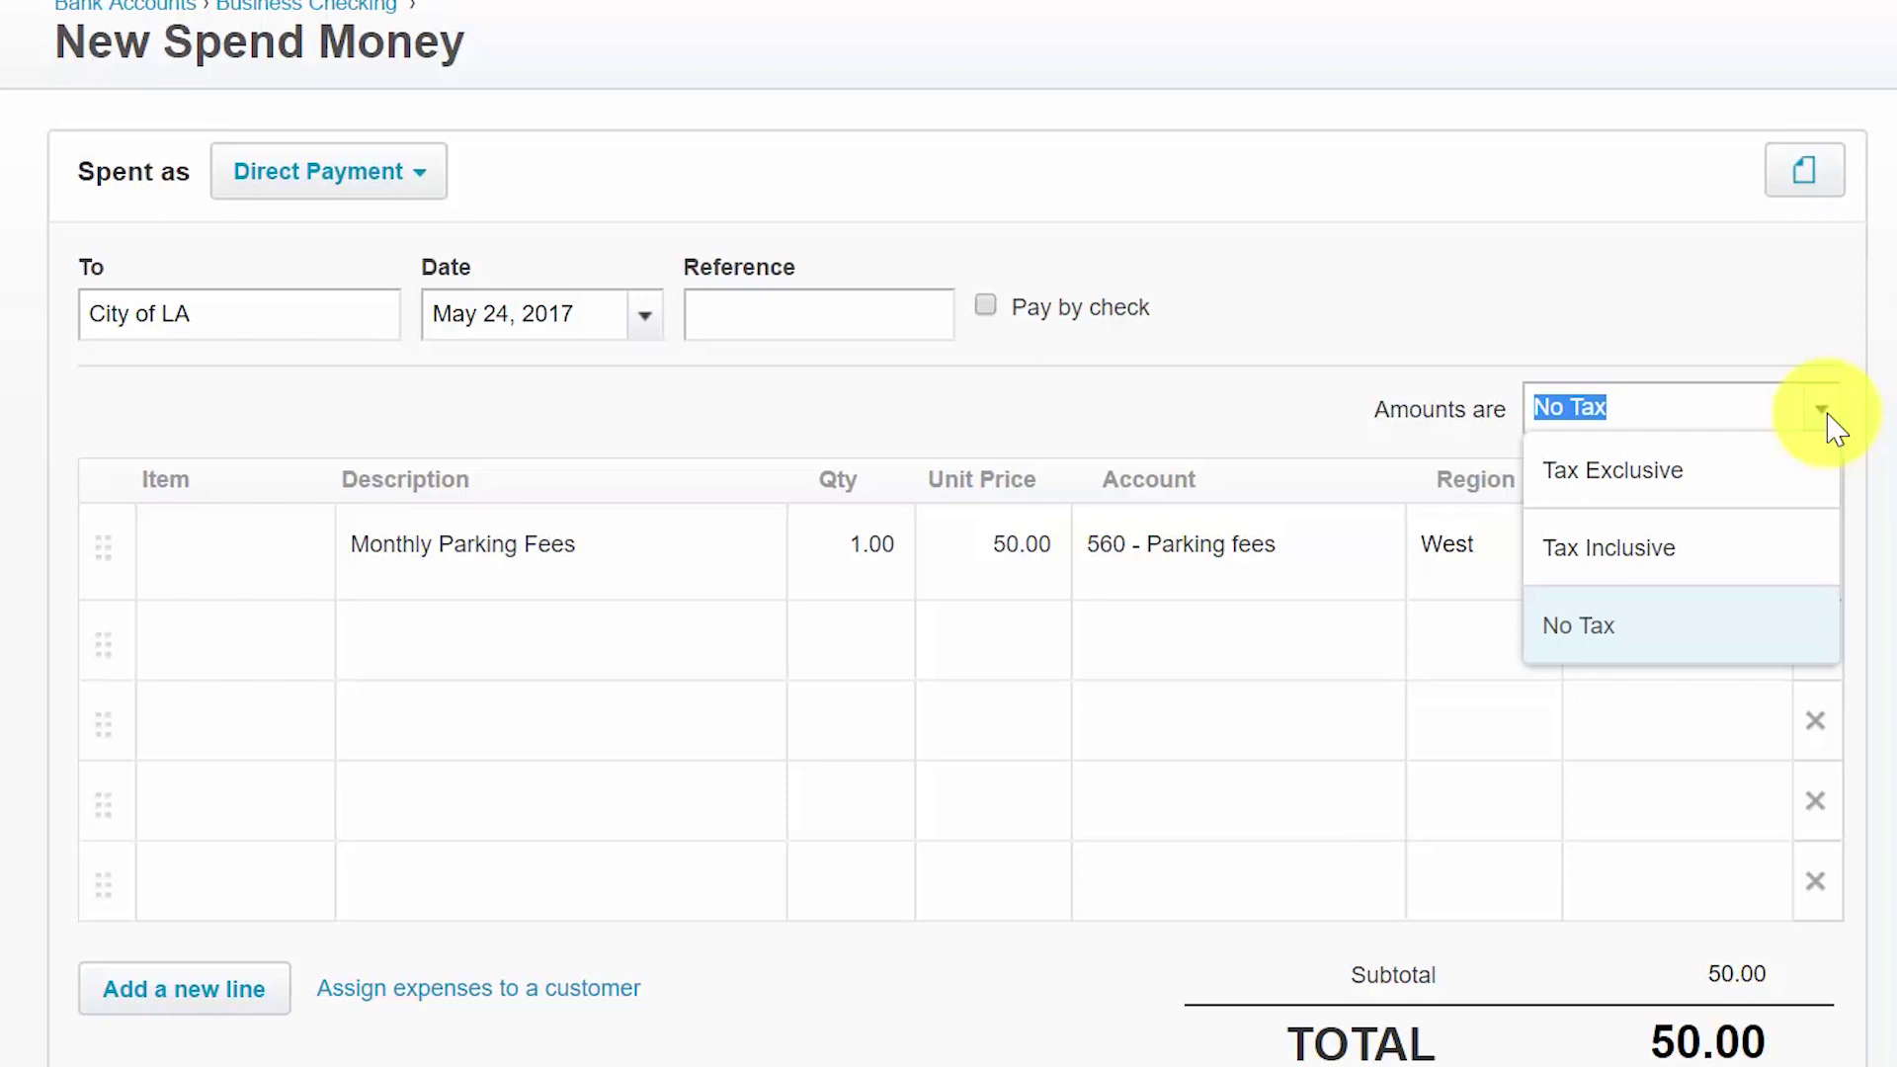
click(1830, 423)
scroll(1285, 643, down, 4)
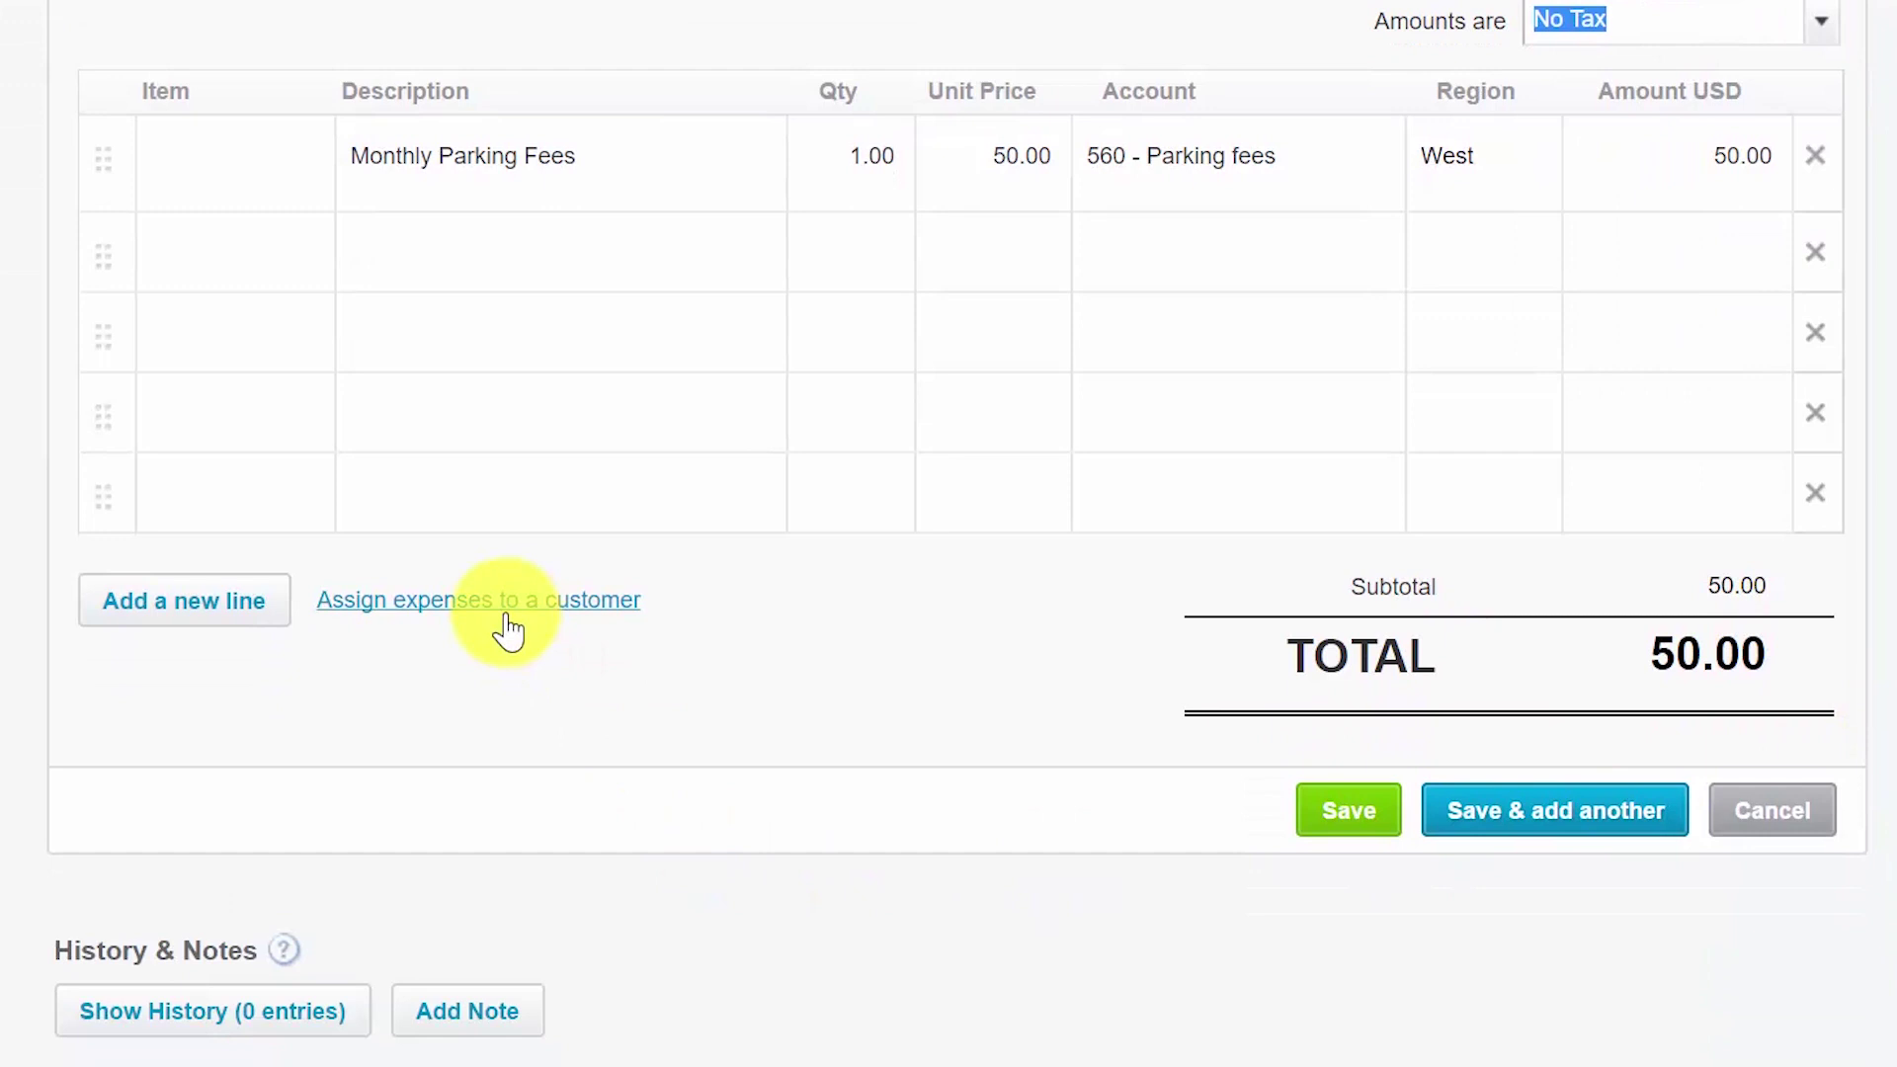
key(alt+Down)
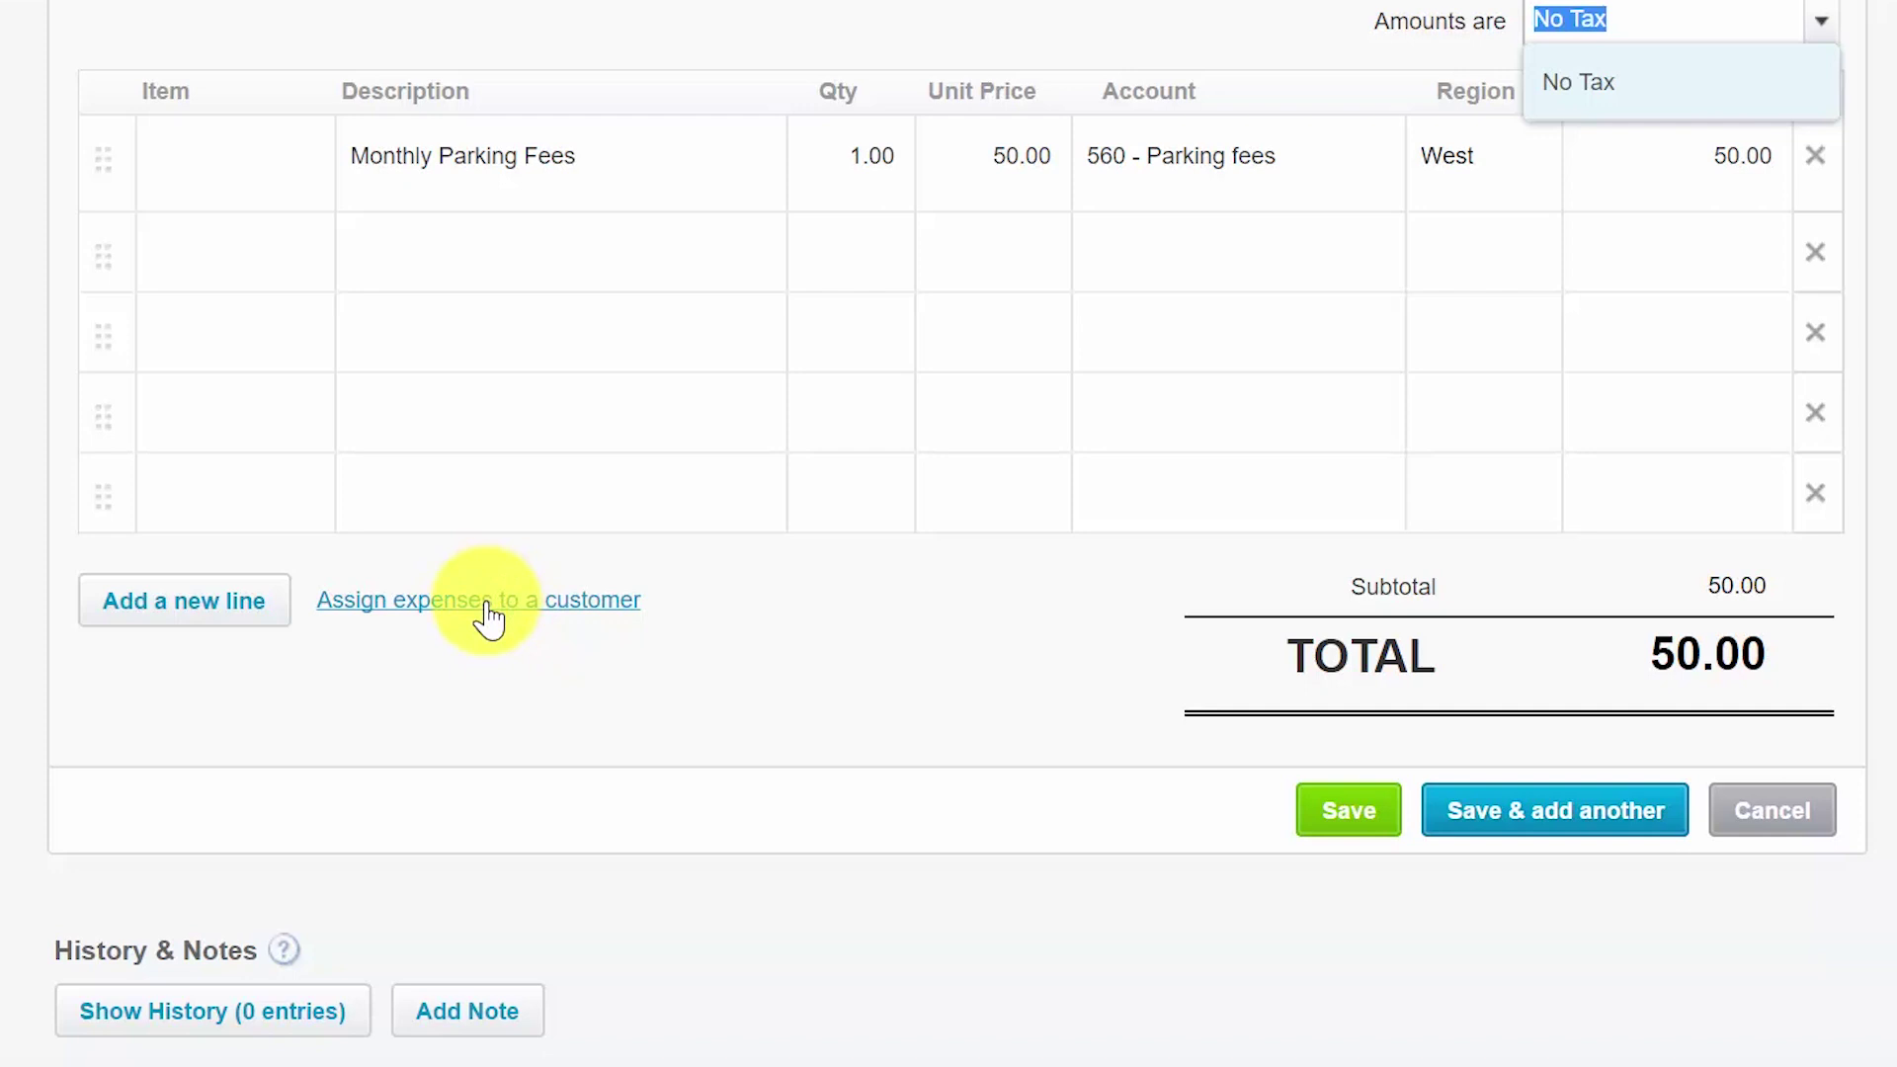
click(1349, 813)
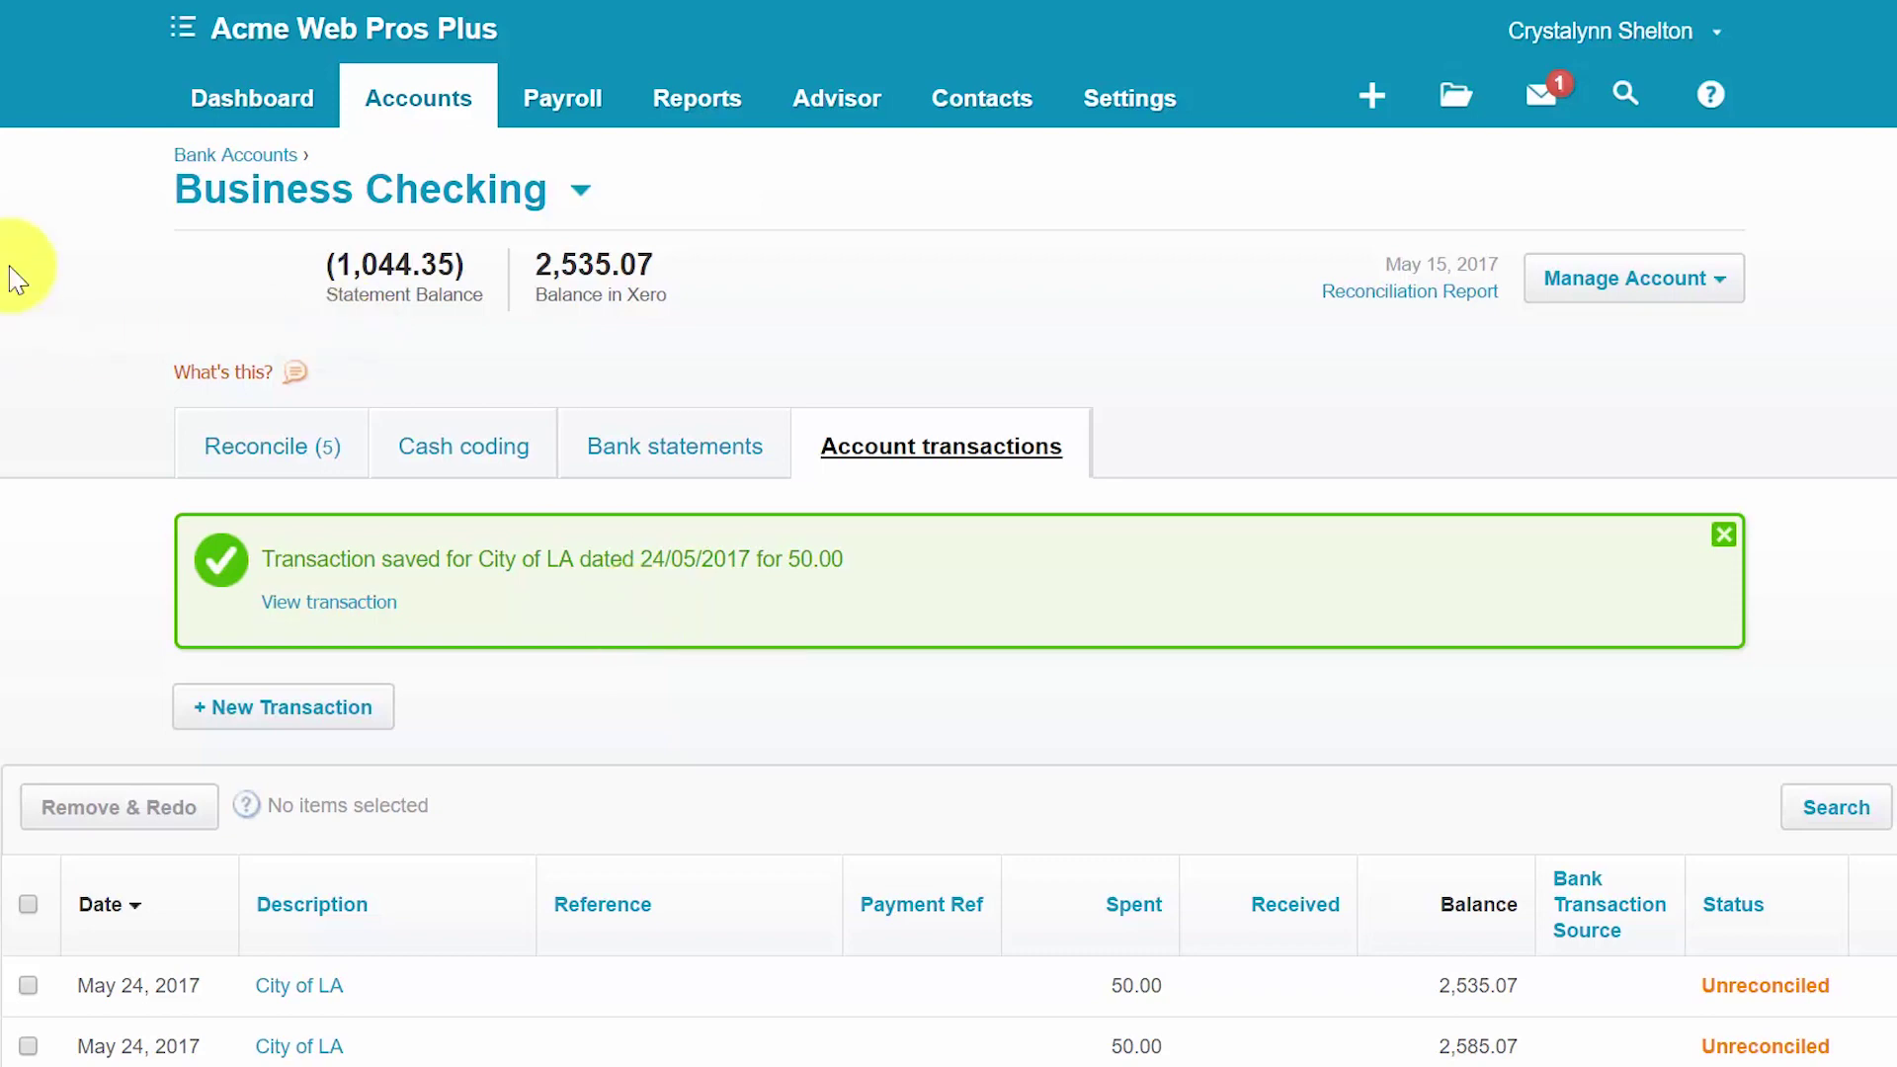
Start a new Receive Money transaction paid into the Business Checking account.
click(278, 119)
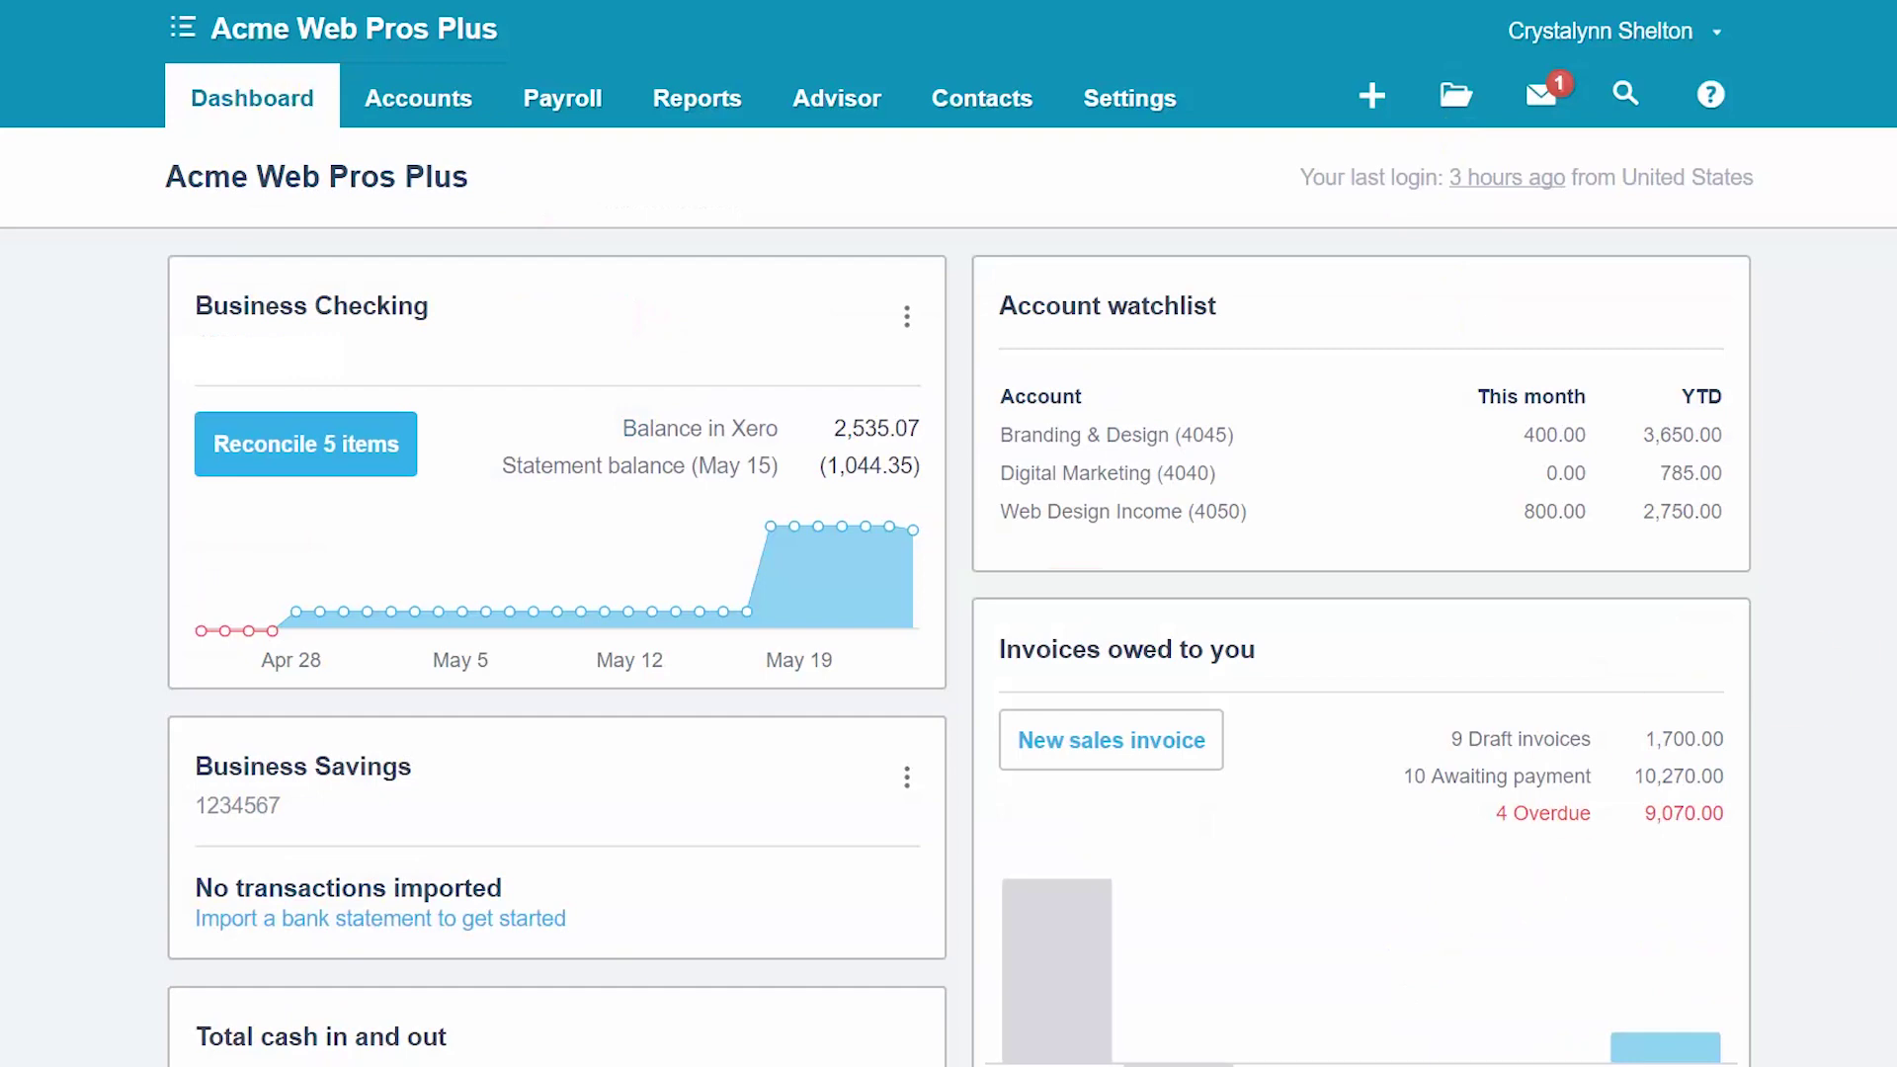
click(1372, 118)
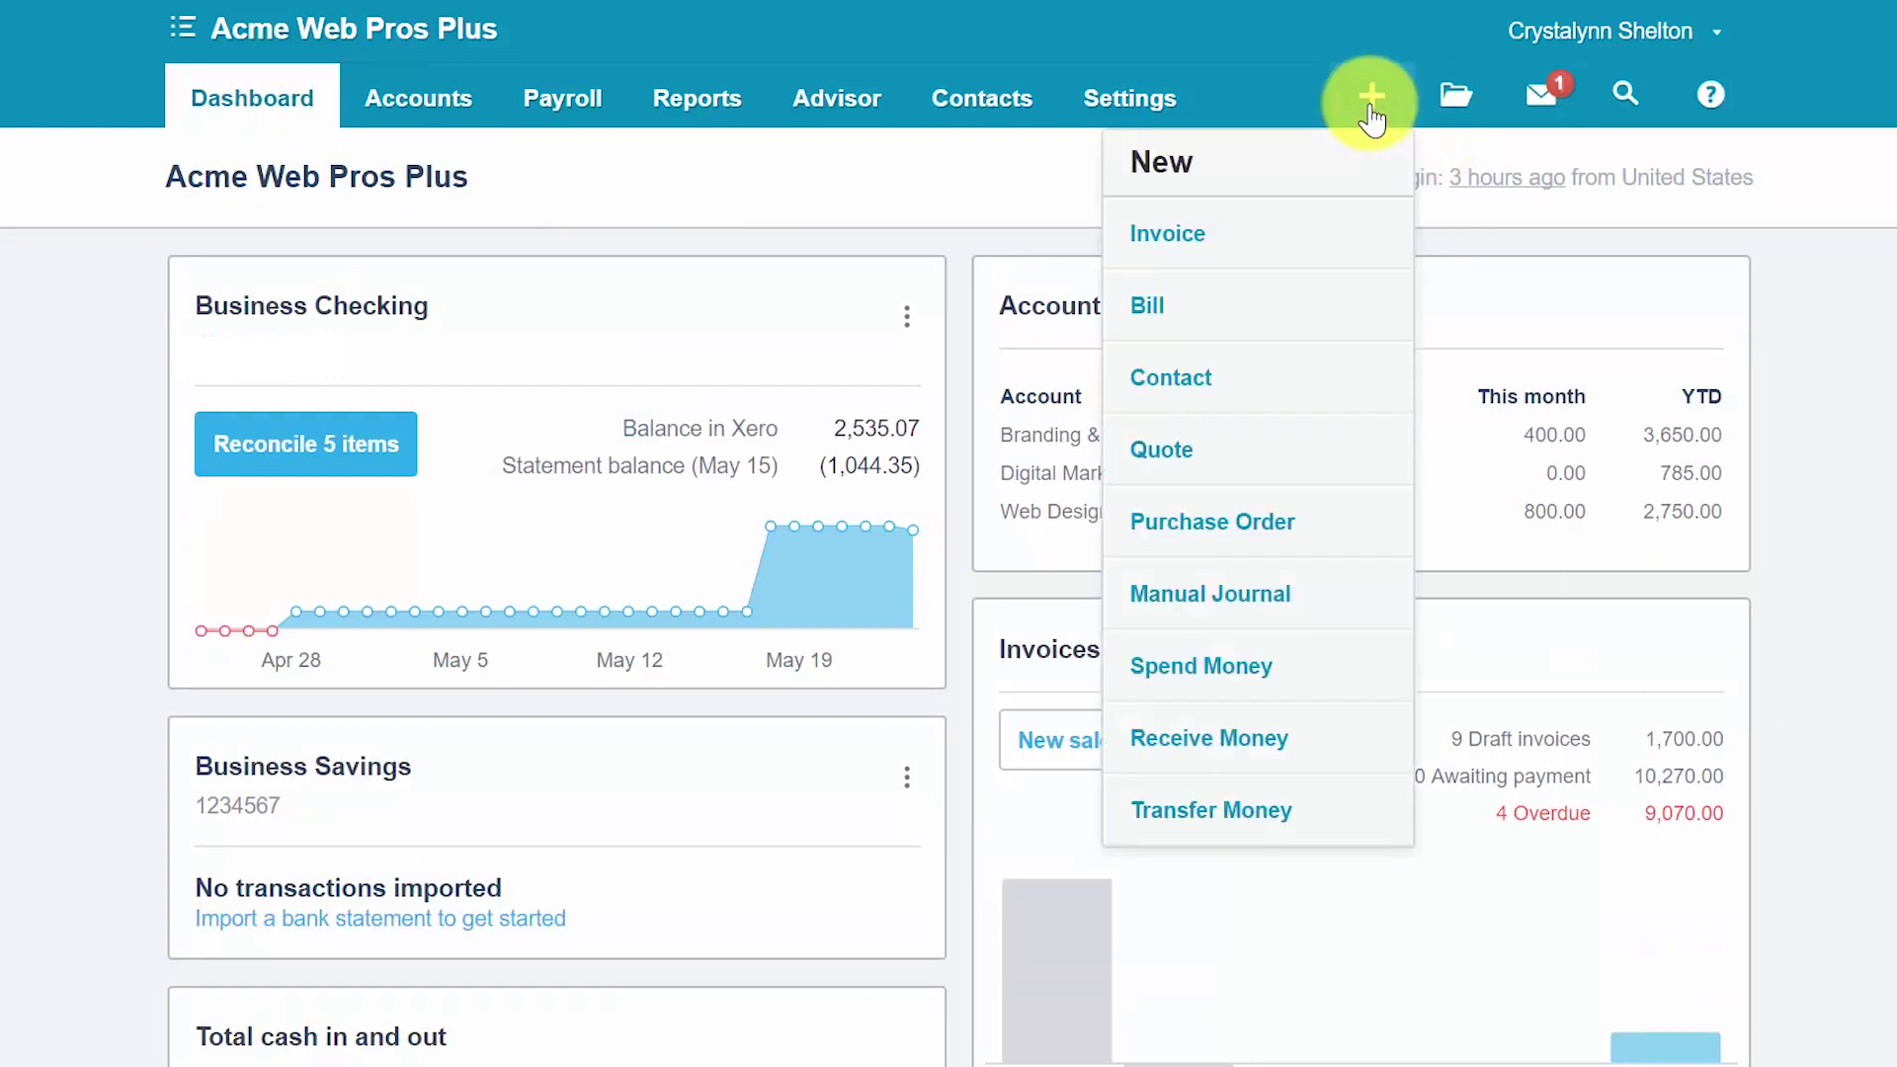
click(1193, 759)
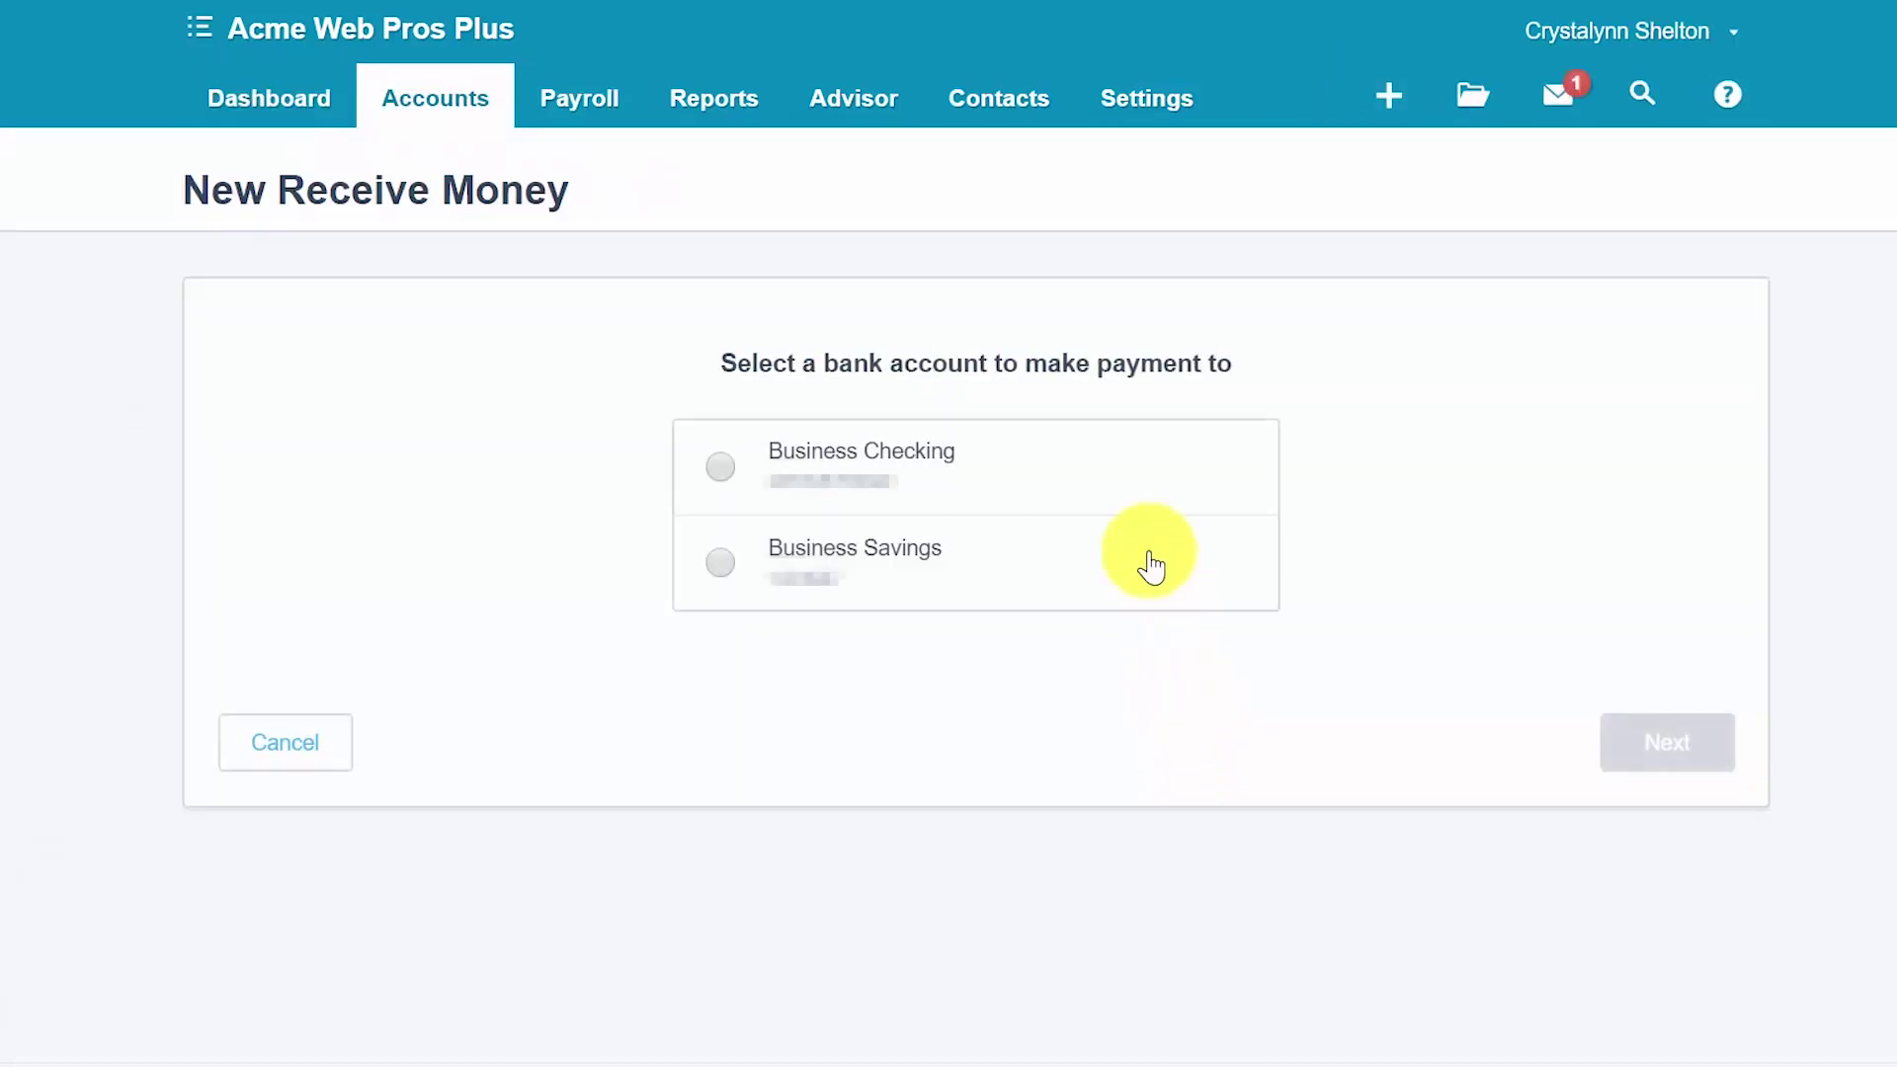
click(720, 472)
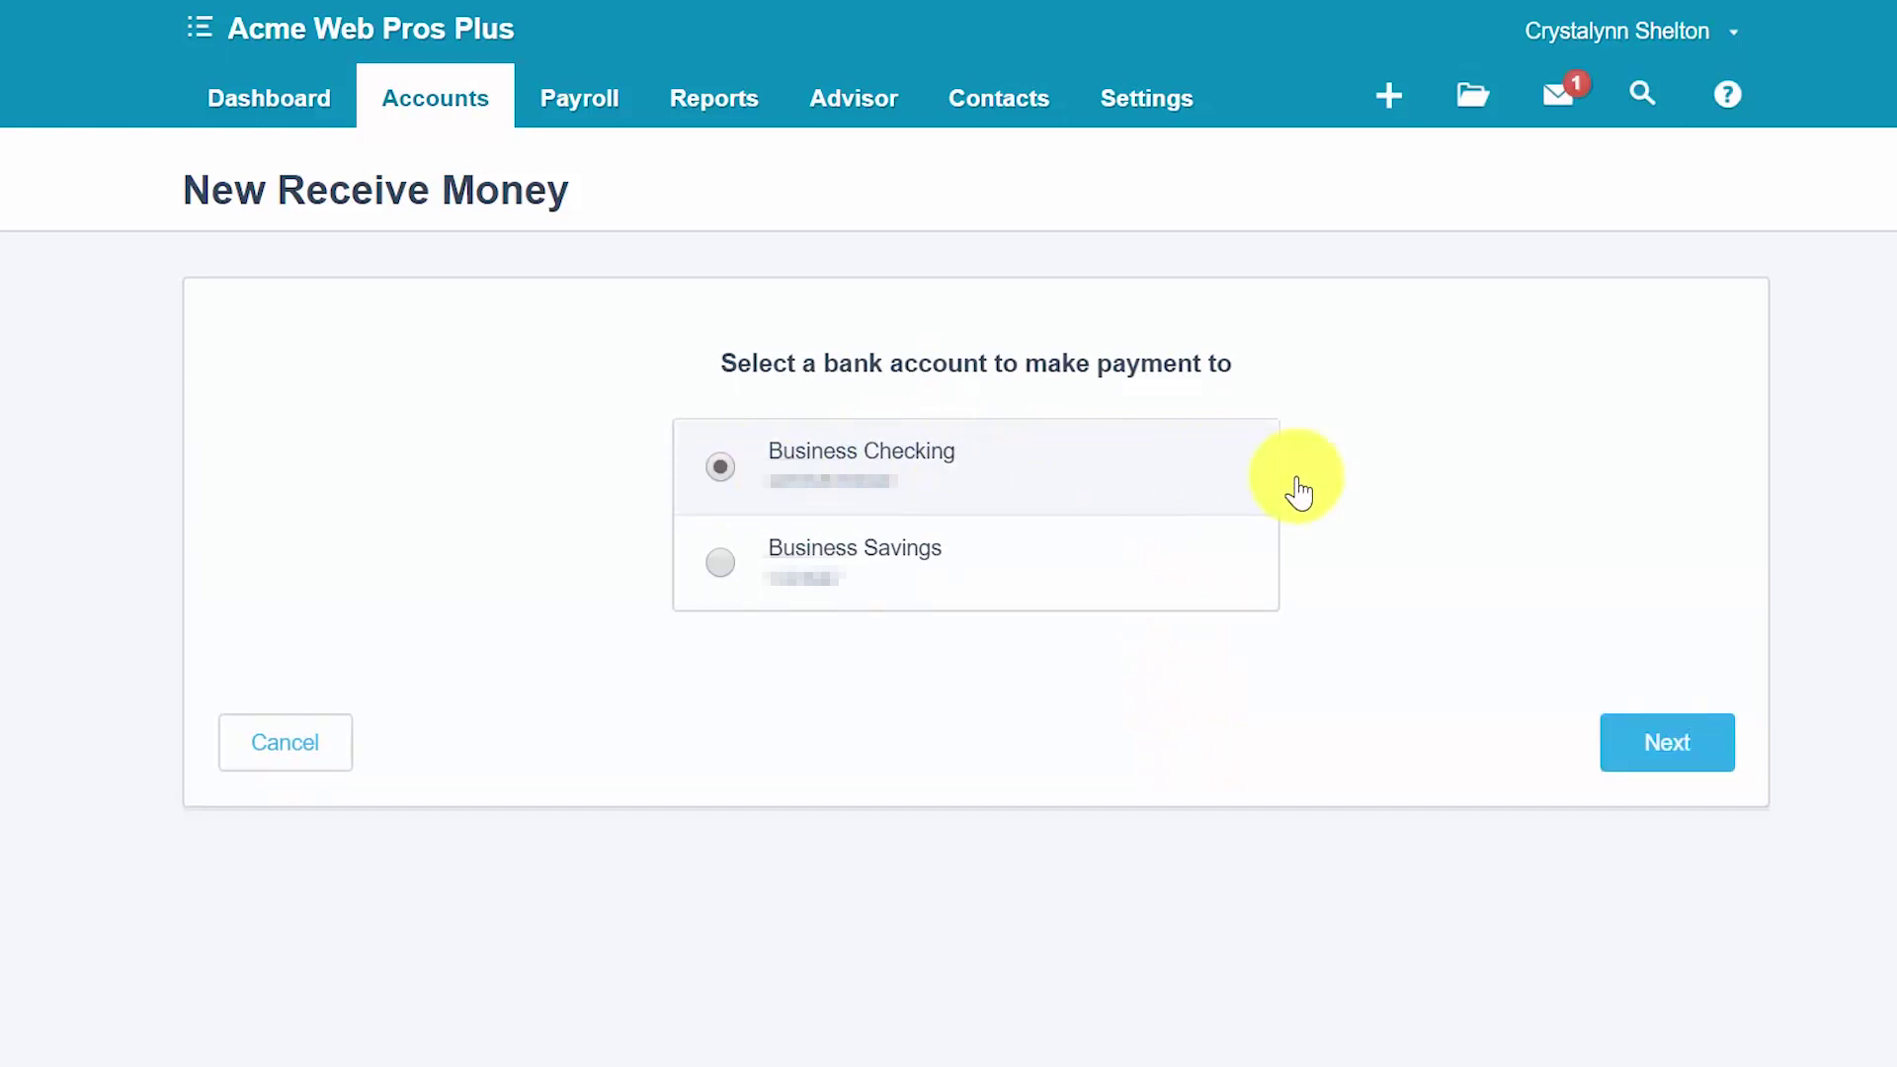
click(1672, 757)
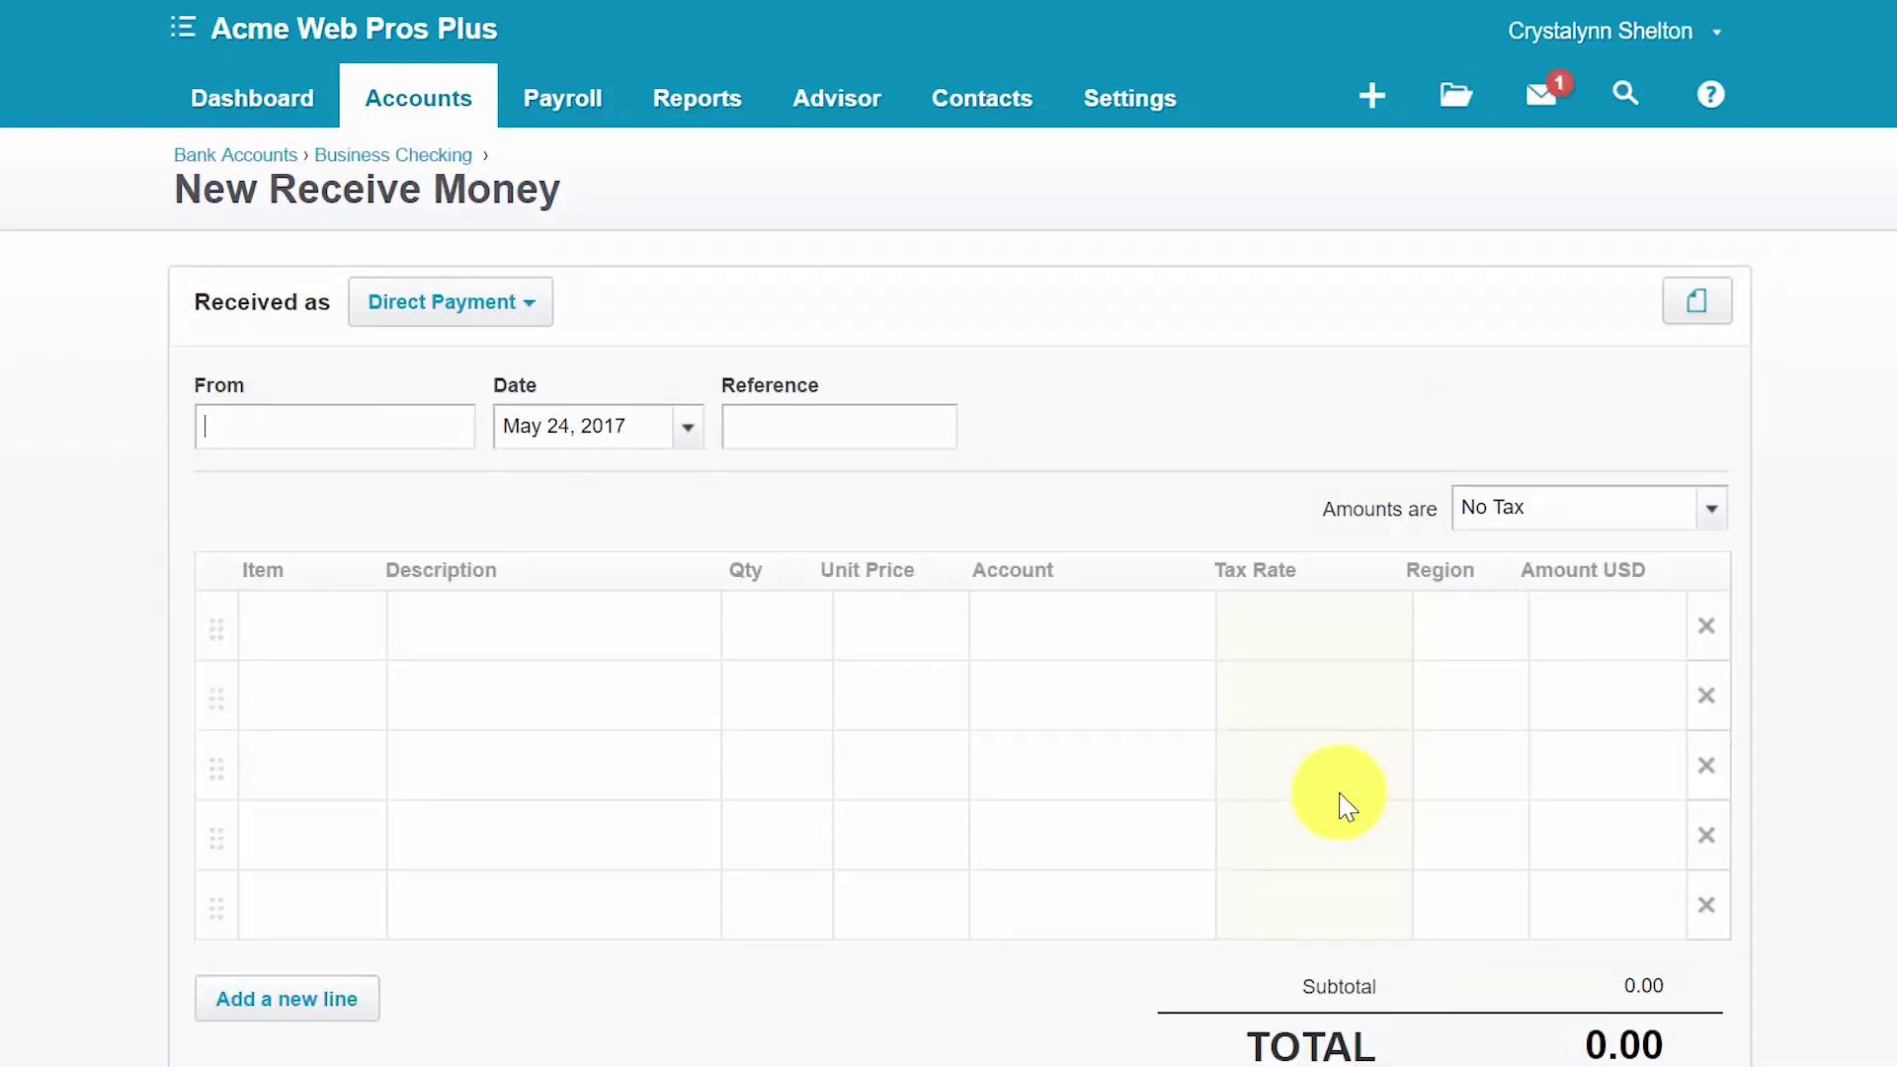
Set the Receive Money transaction as a Prepayment and enter ABC Company, Inc. as the payer.
click(554, 316)
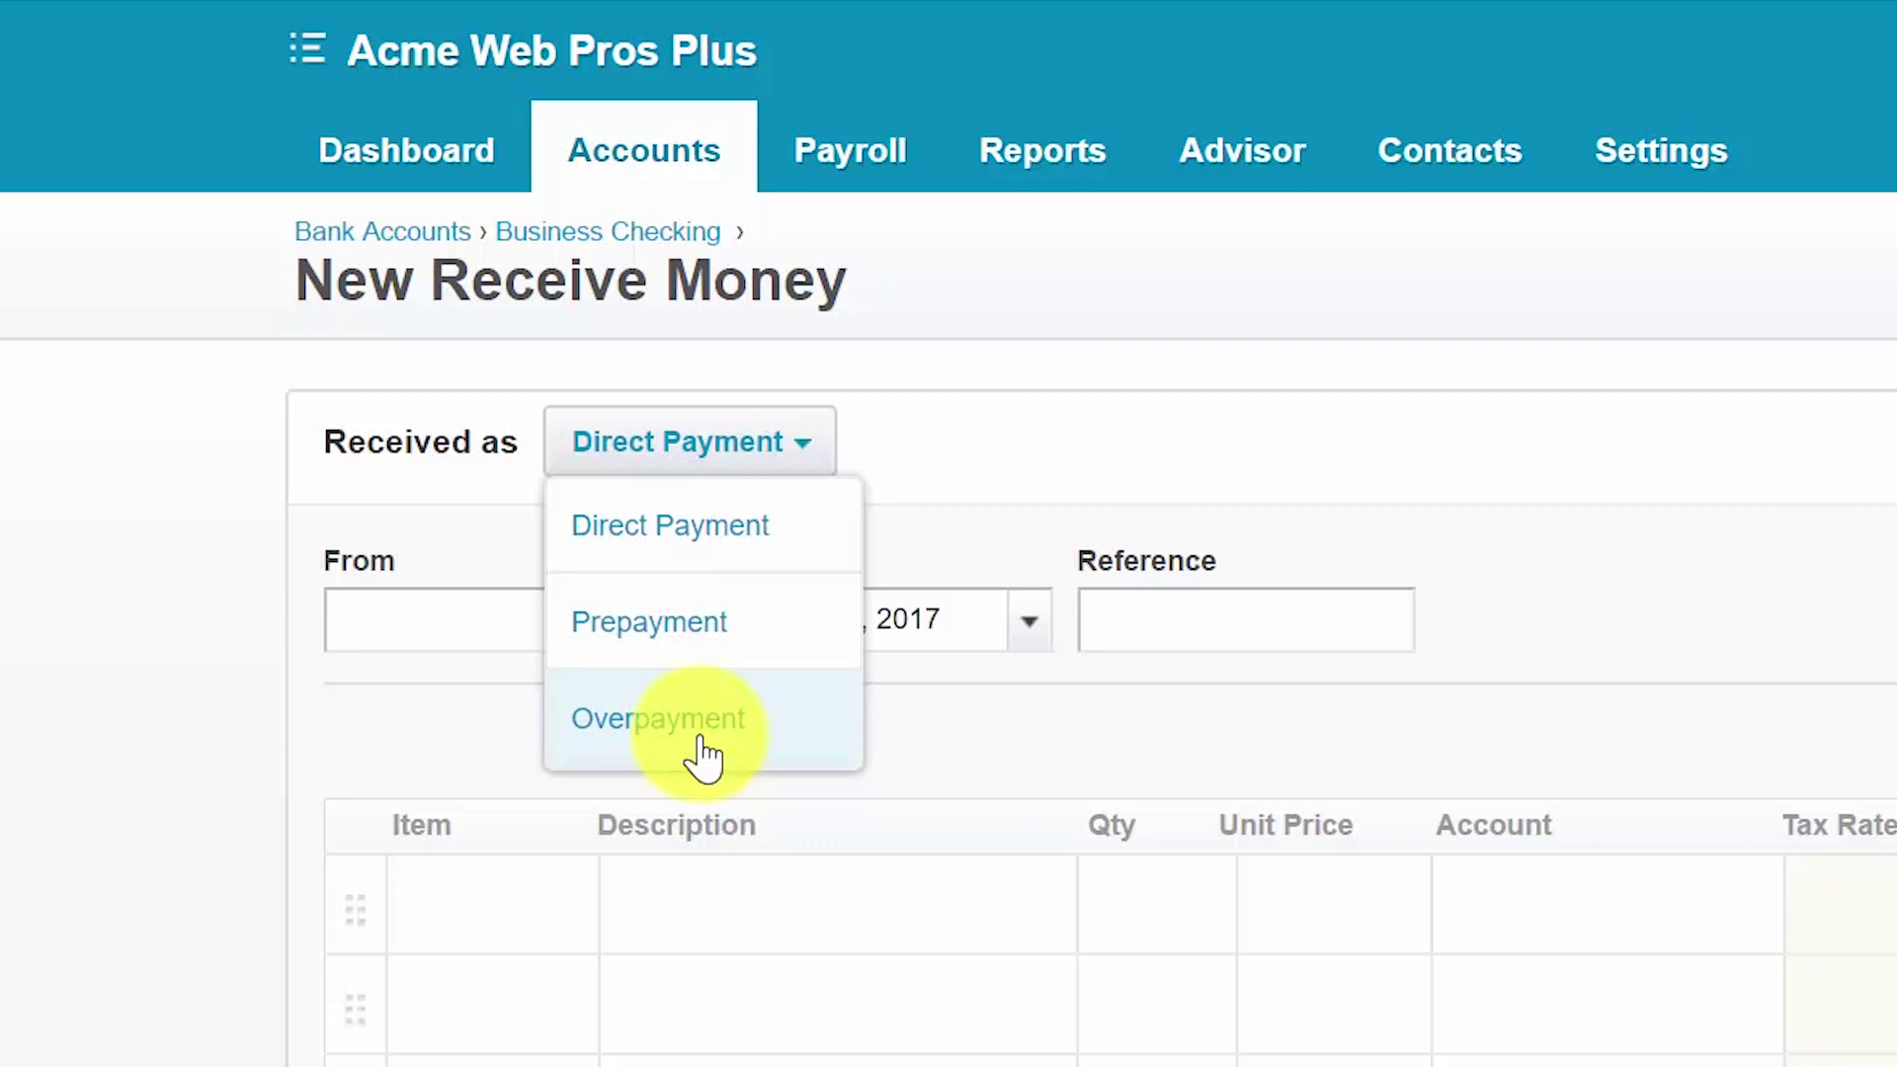
click(655, 638)
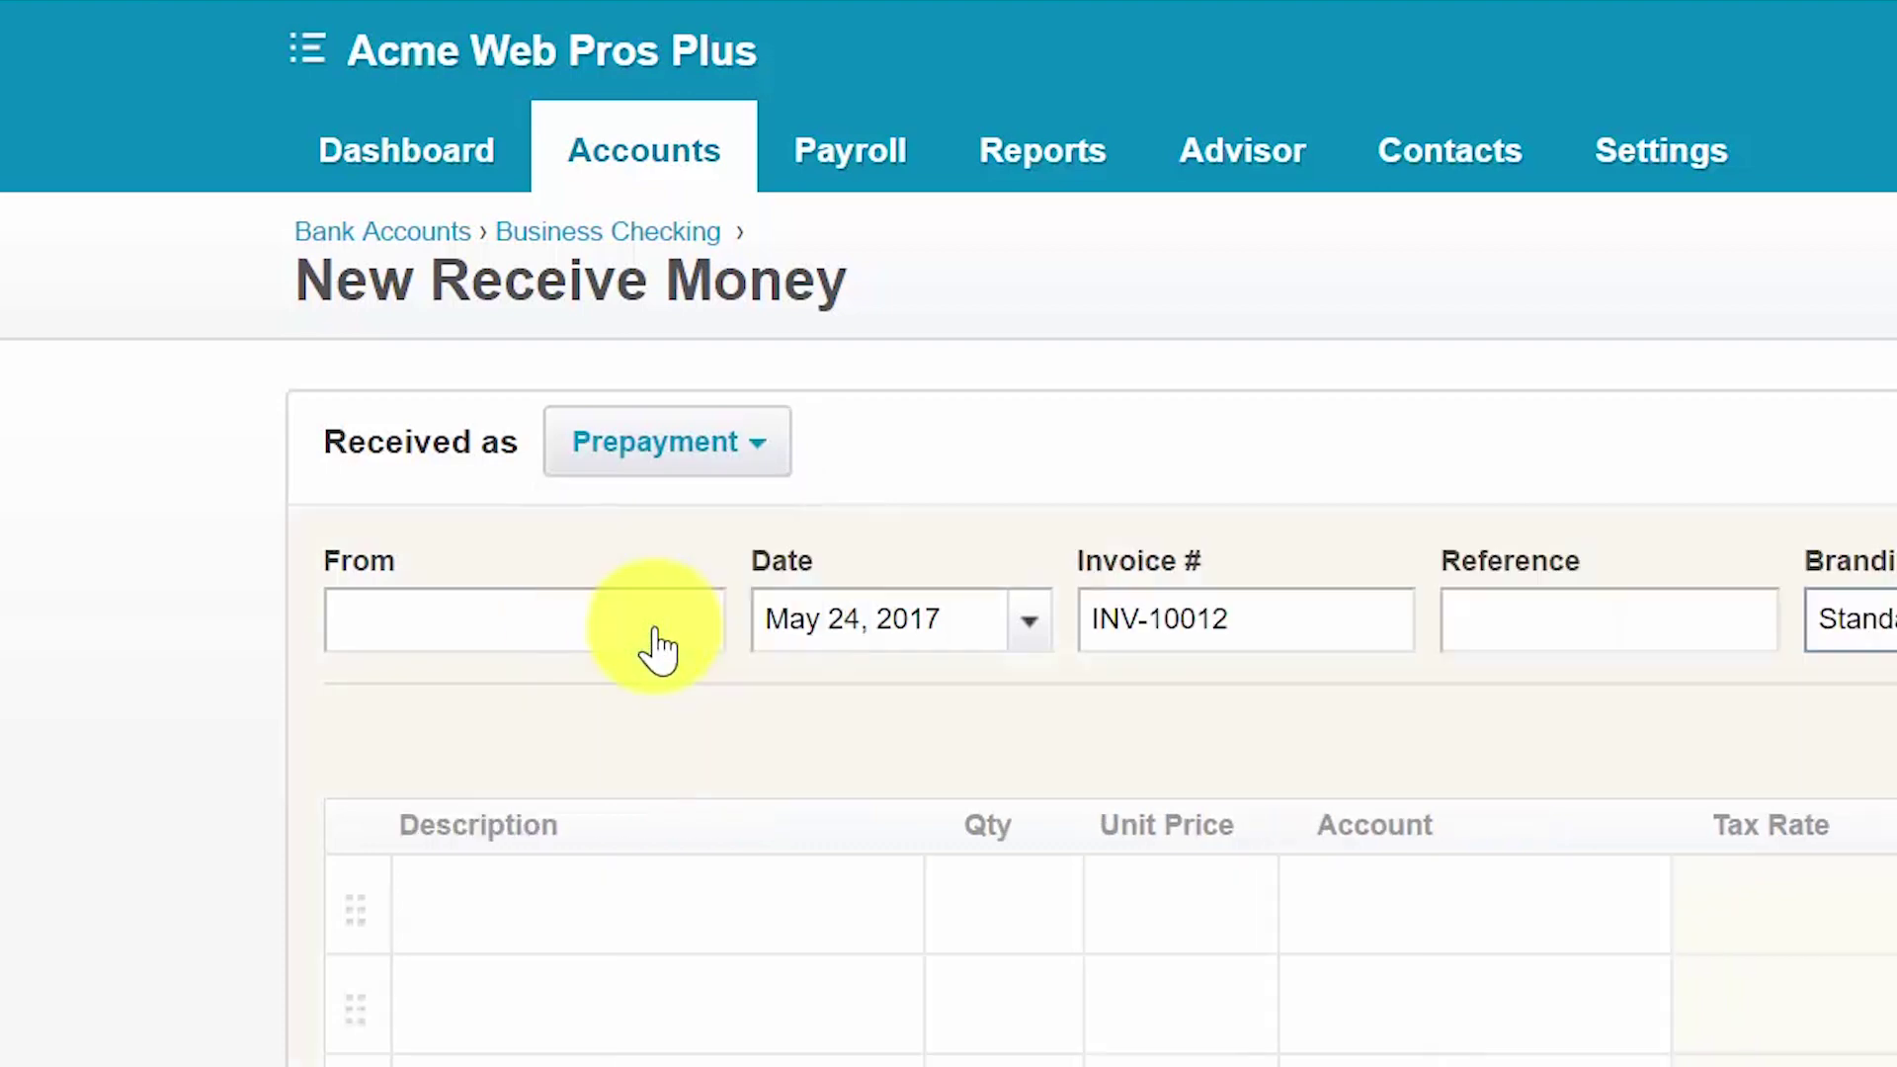
click(442, 573)
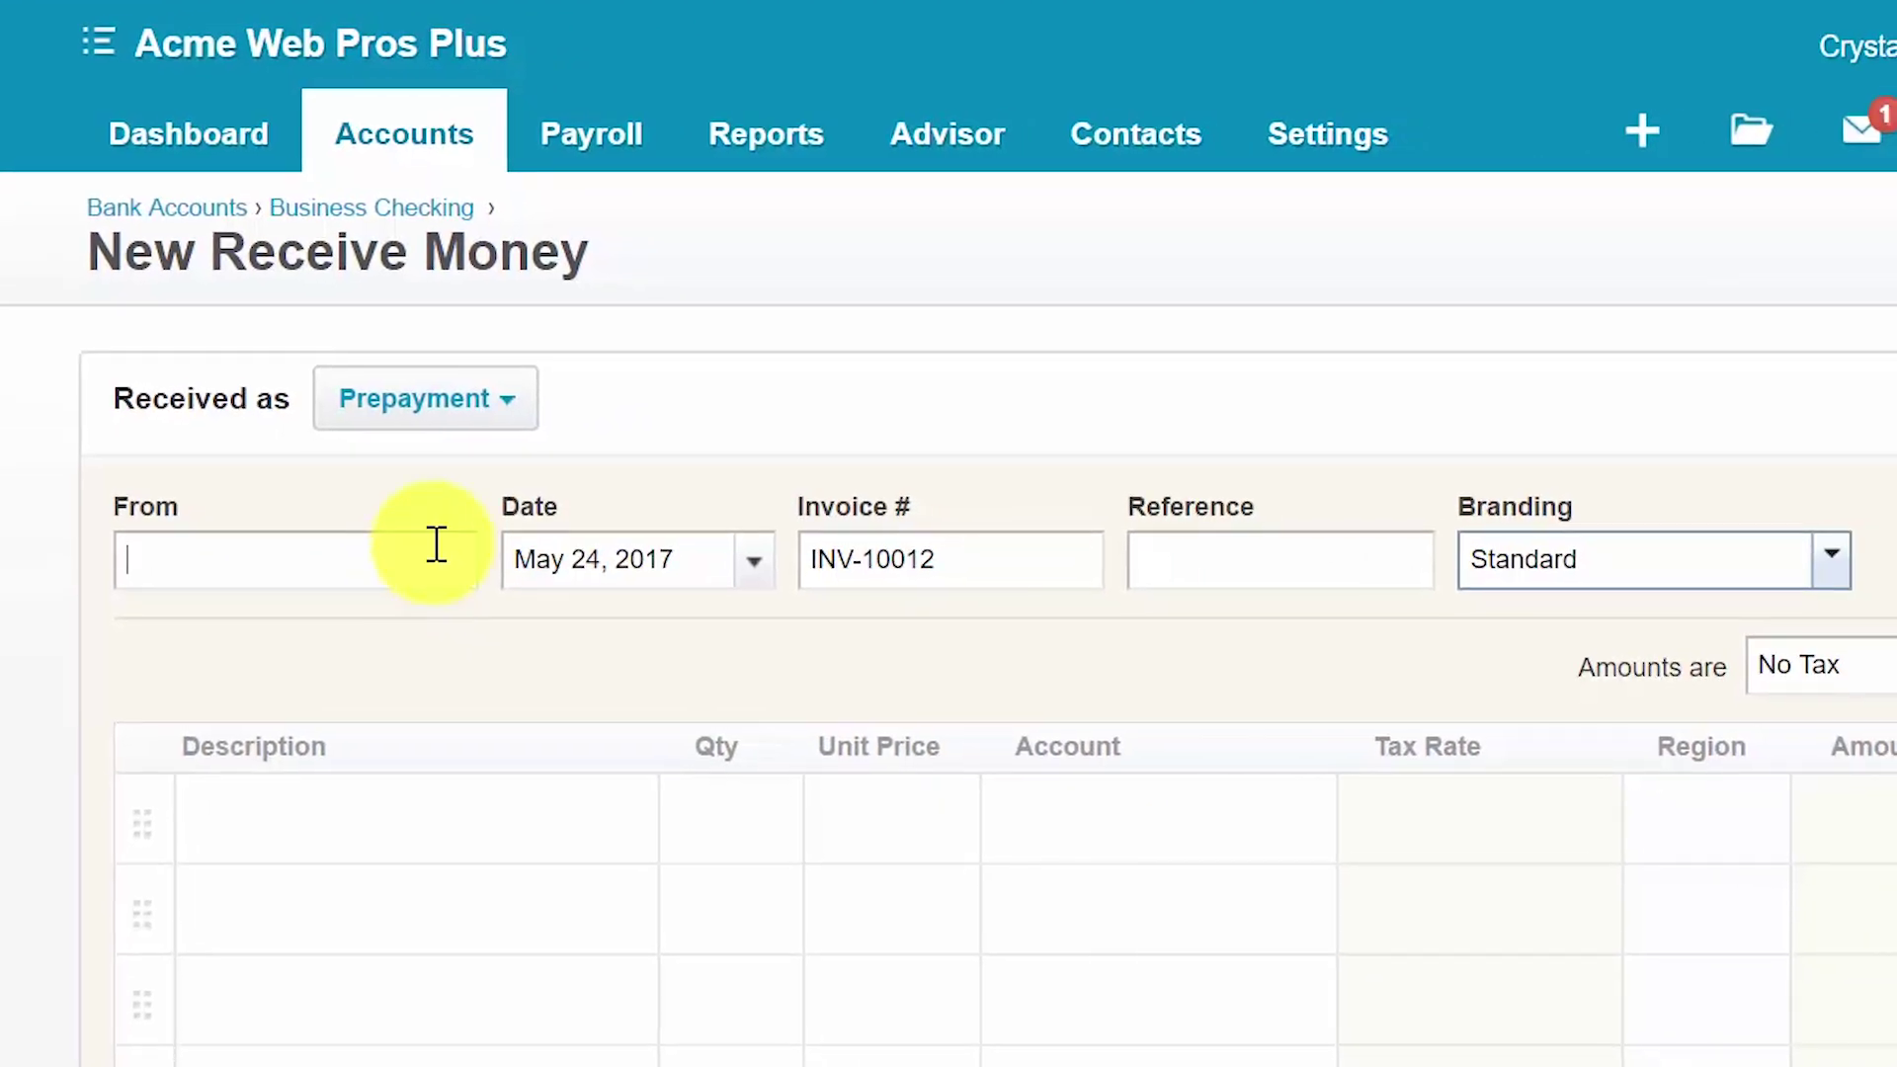
text(ABC Company, Inc.)
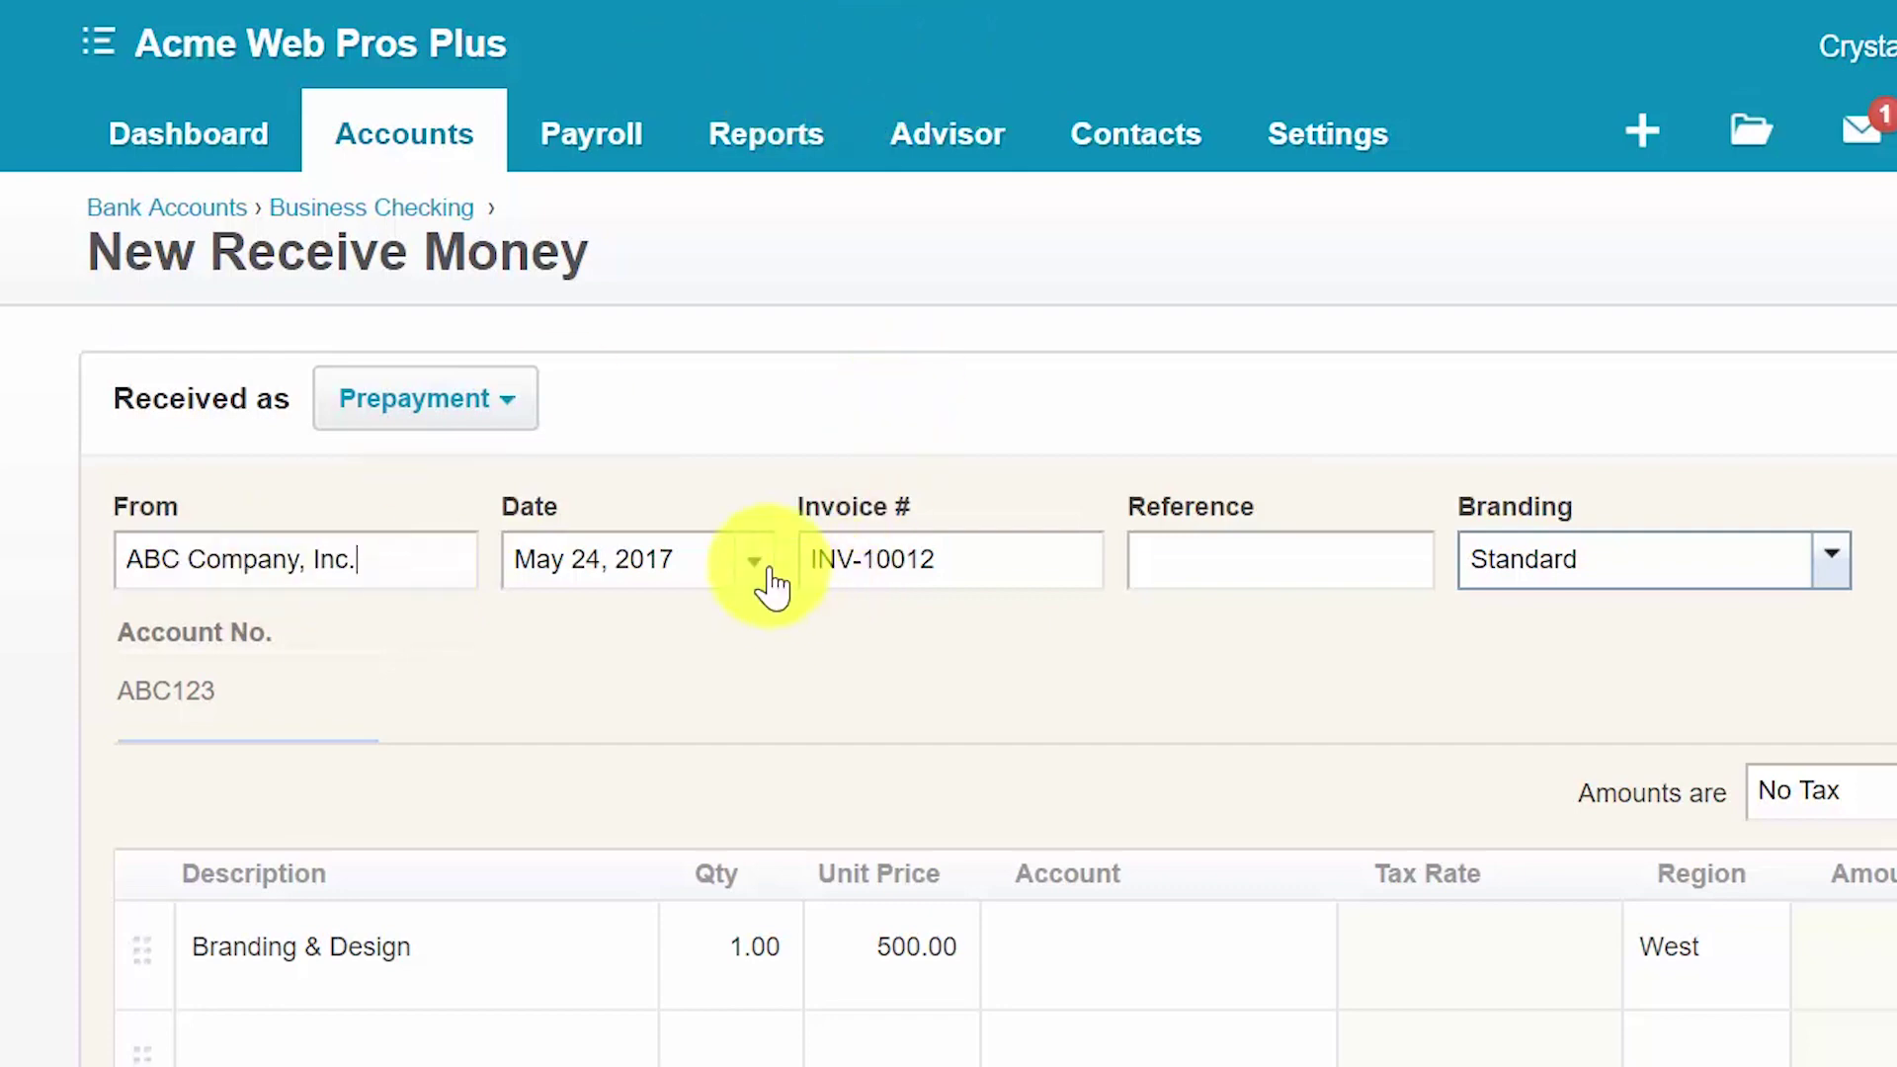
Review the prepayment's date, invoice number, payment type, reference and branding, plus the first line's description, quantity and unit price.
click(653, 571)
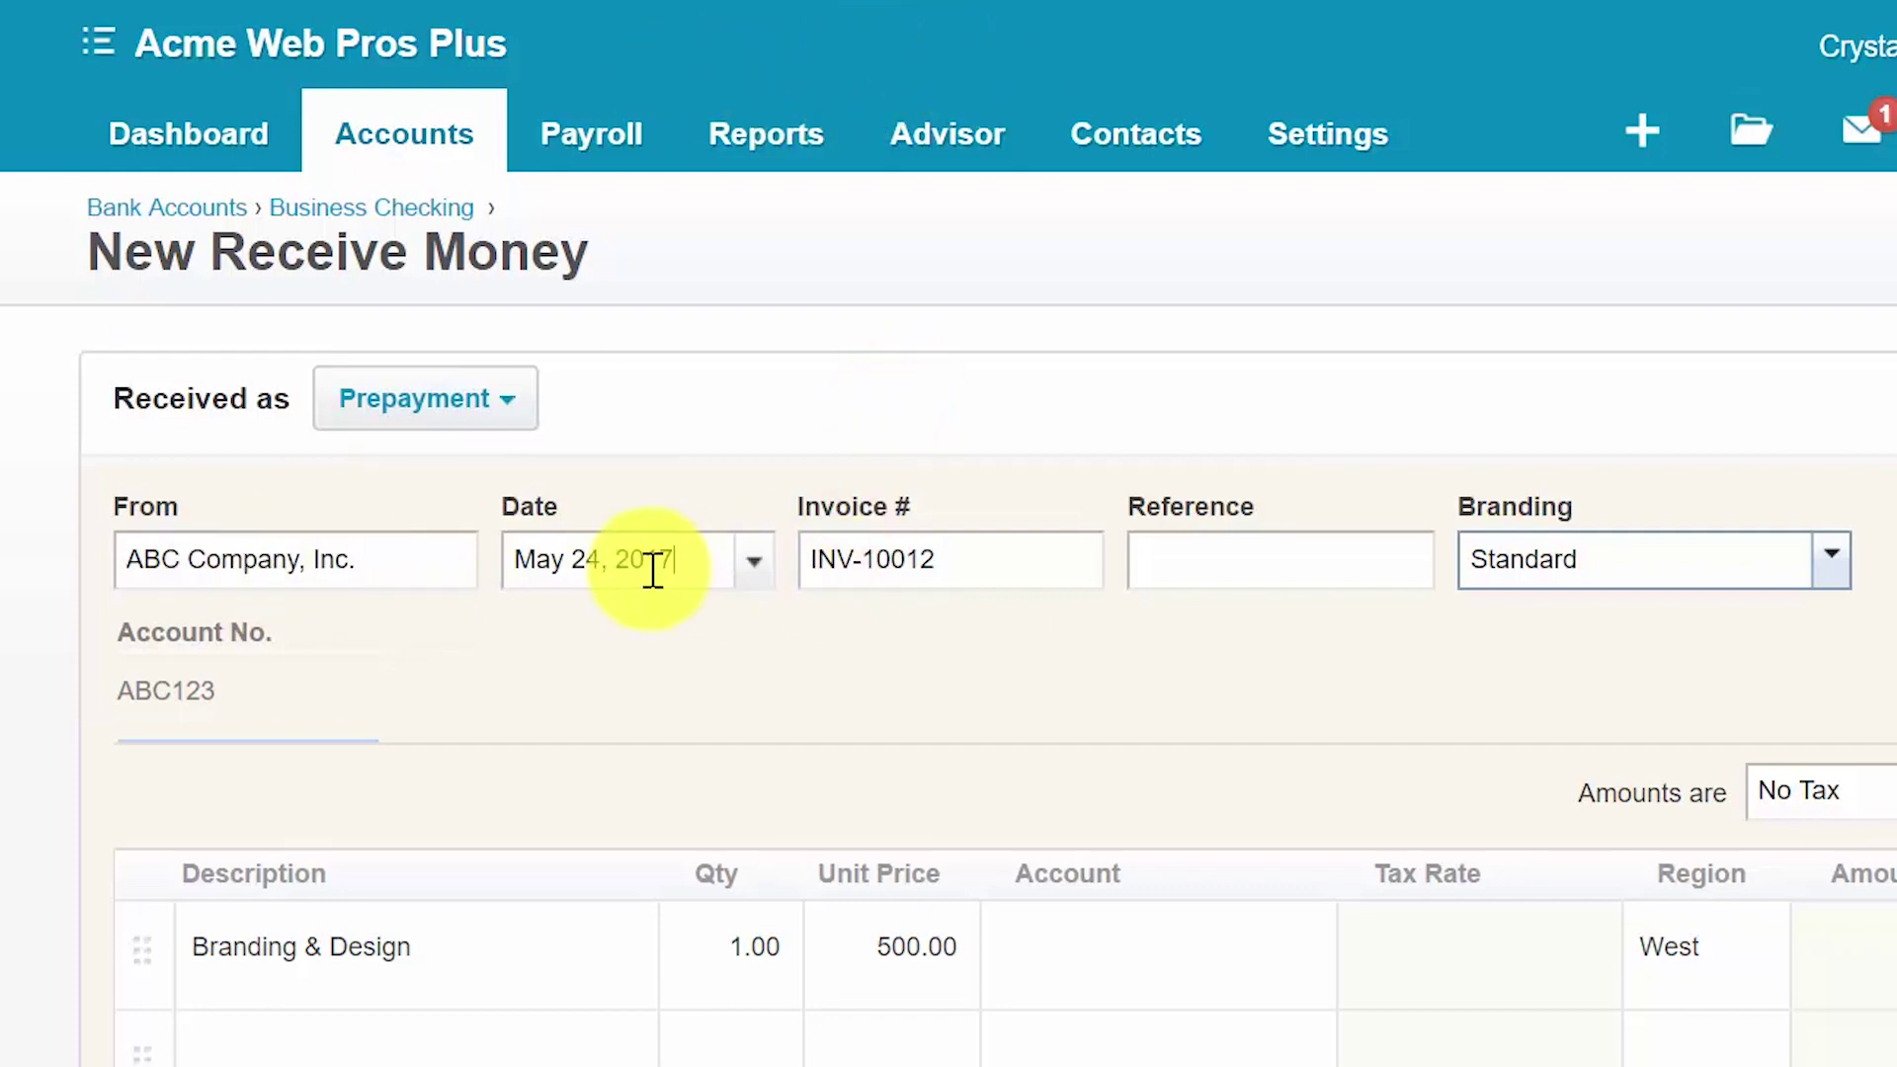
click(1030, 565)
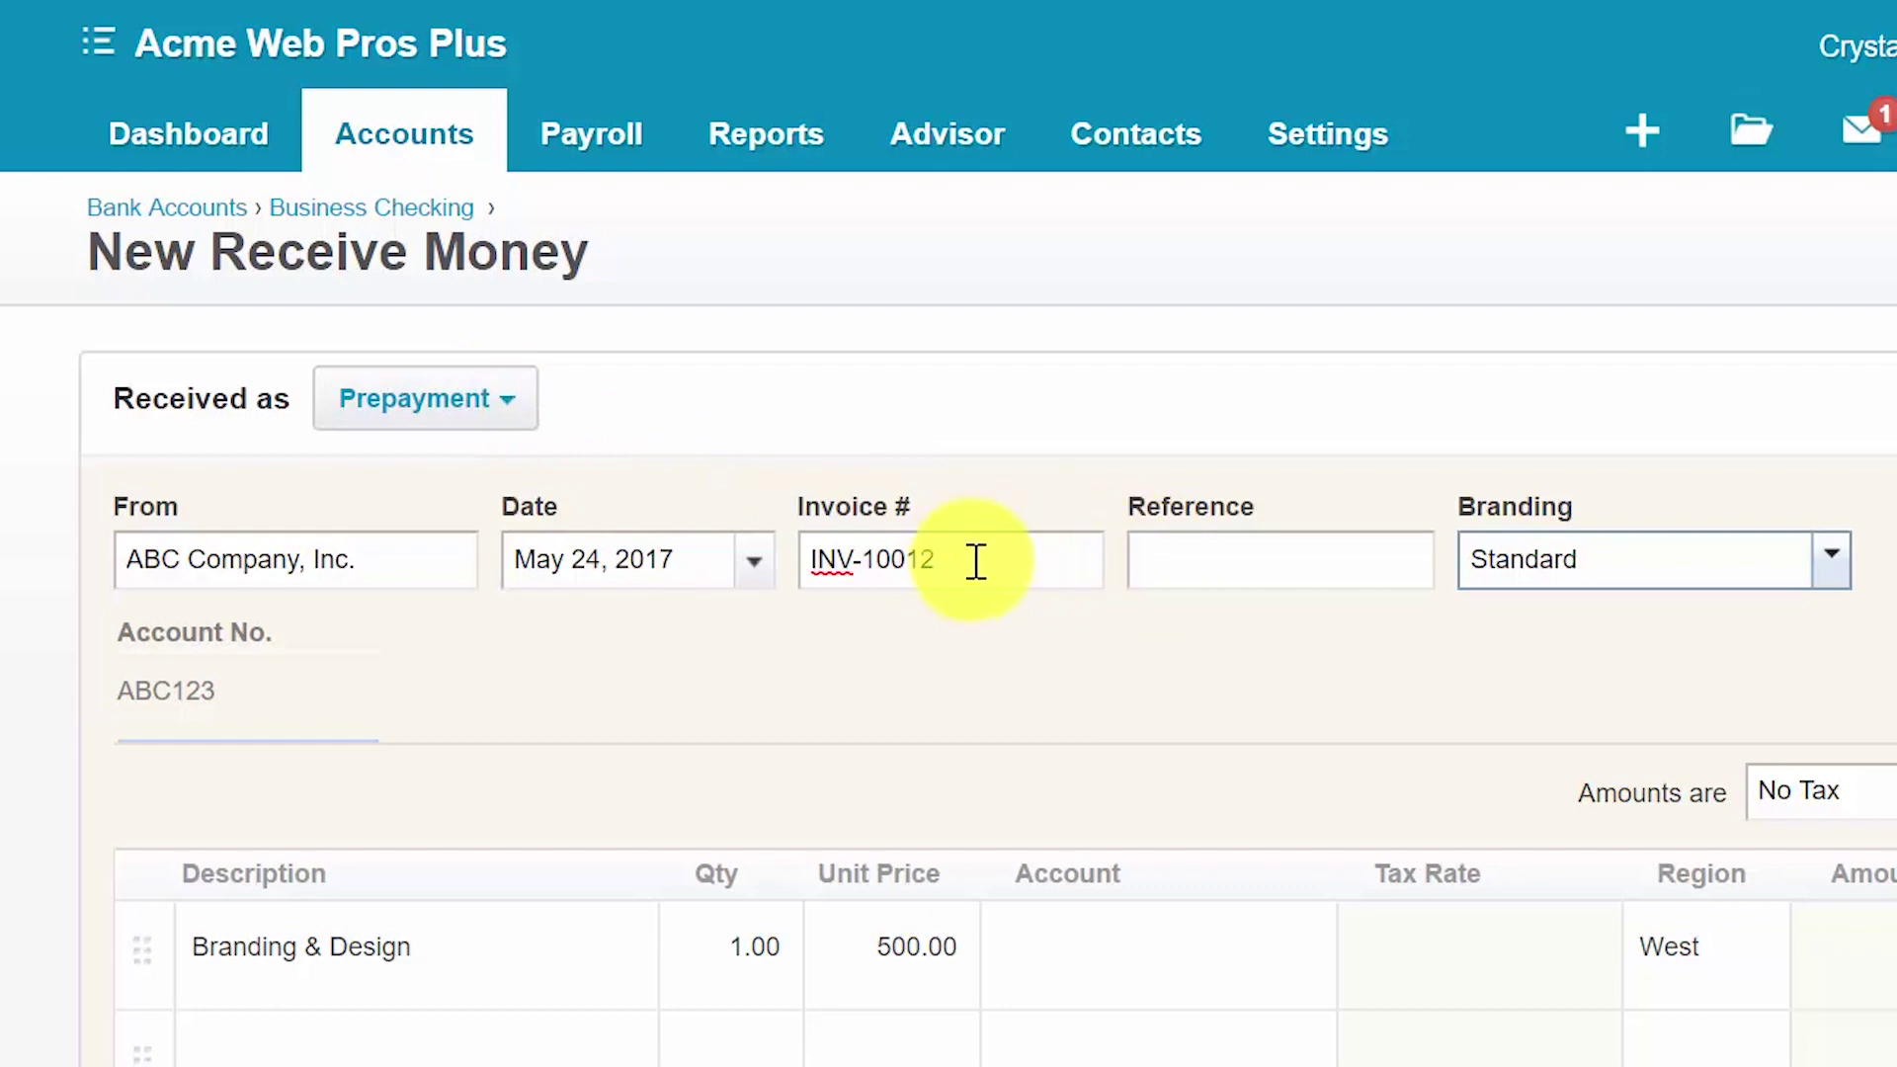
drag(987, 559, 762, 572)
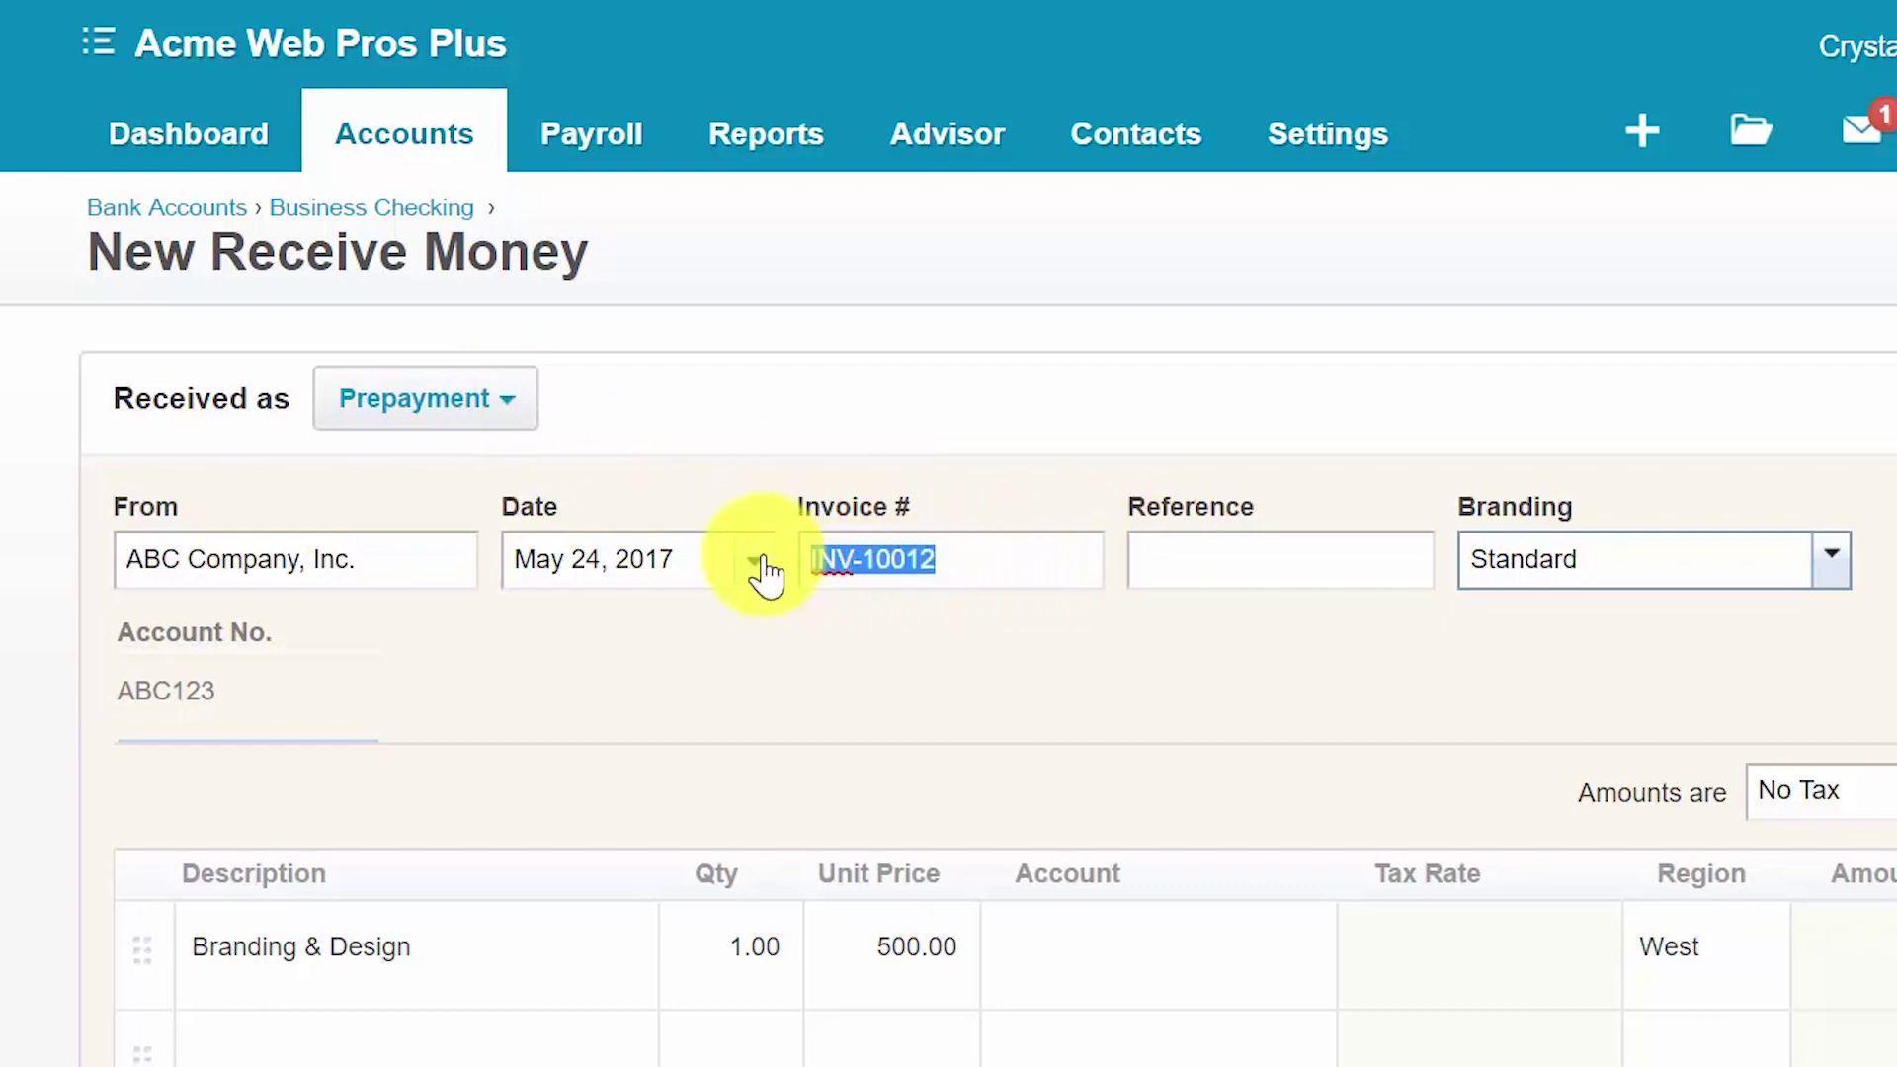
click(523, 425)
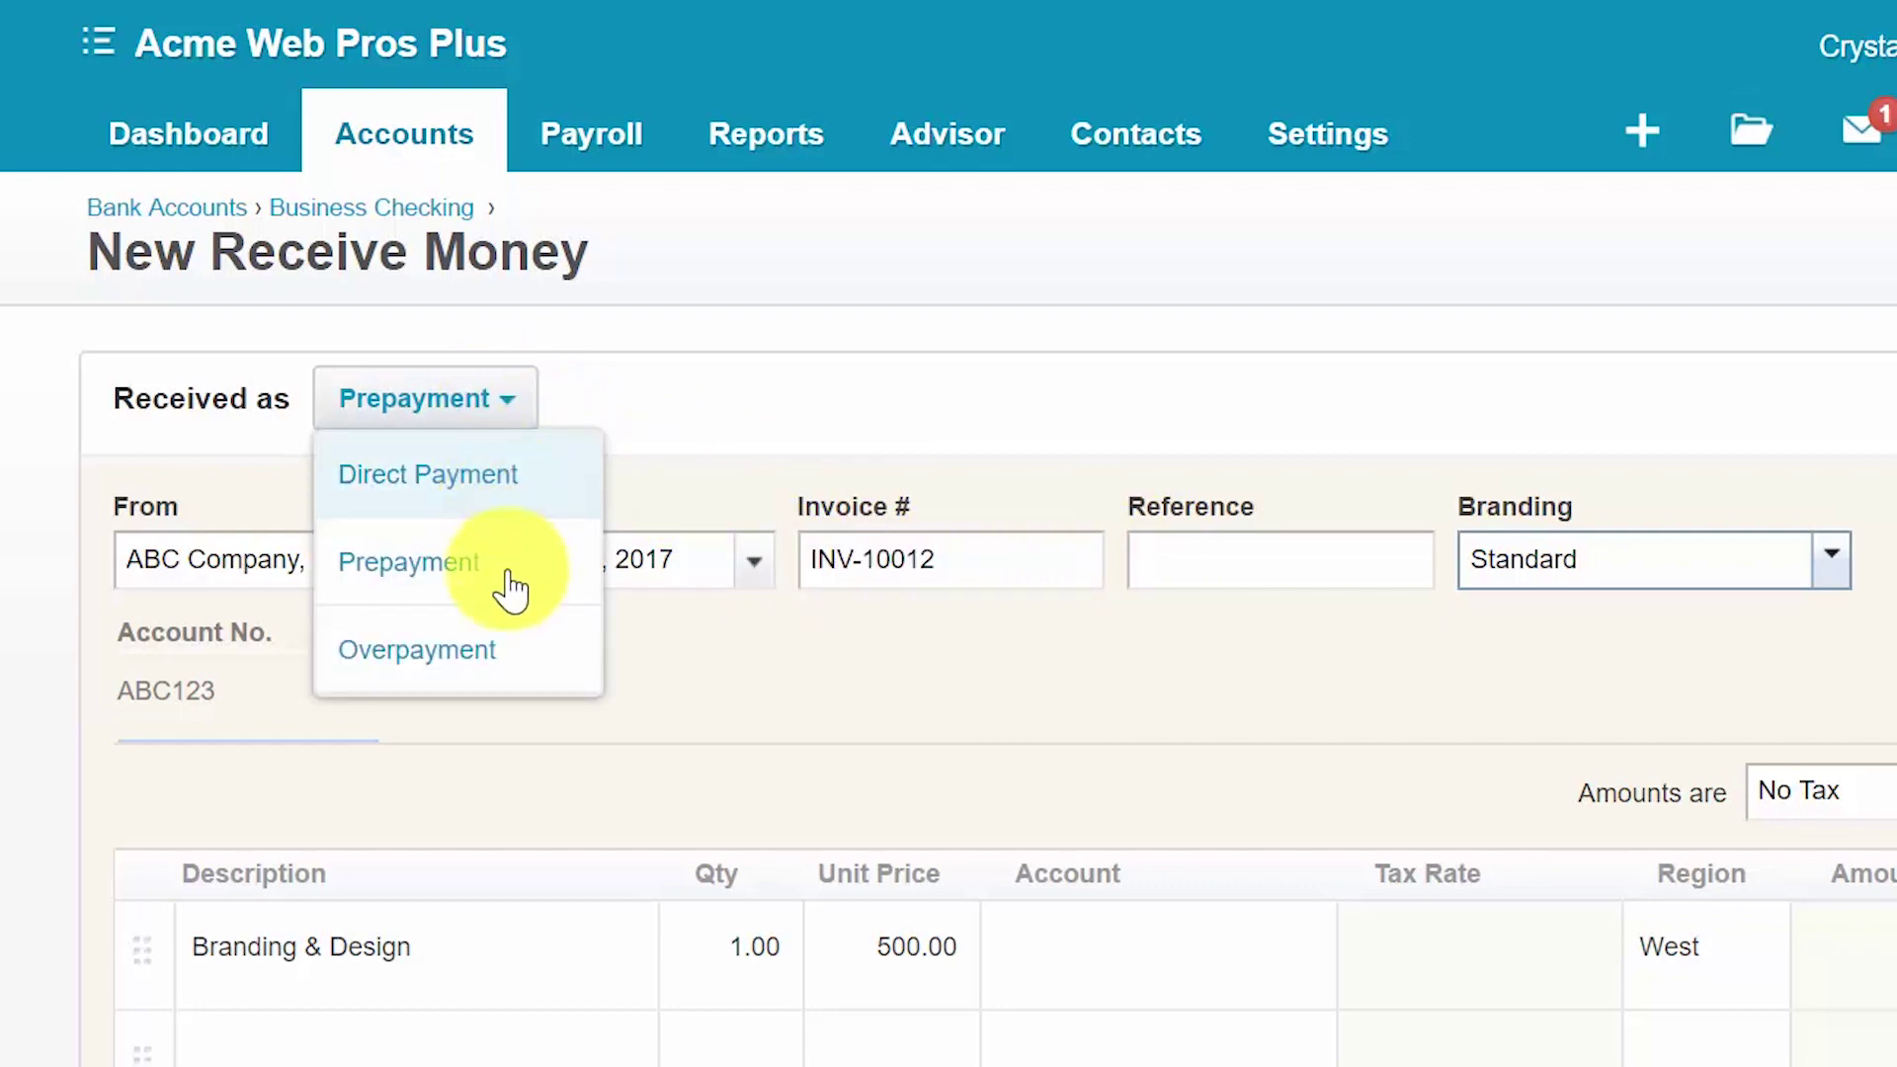
click(1185, 570)
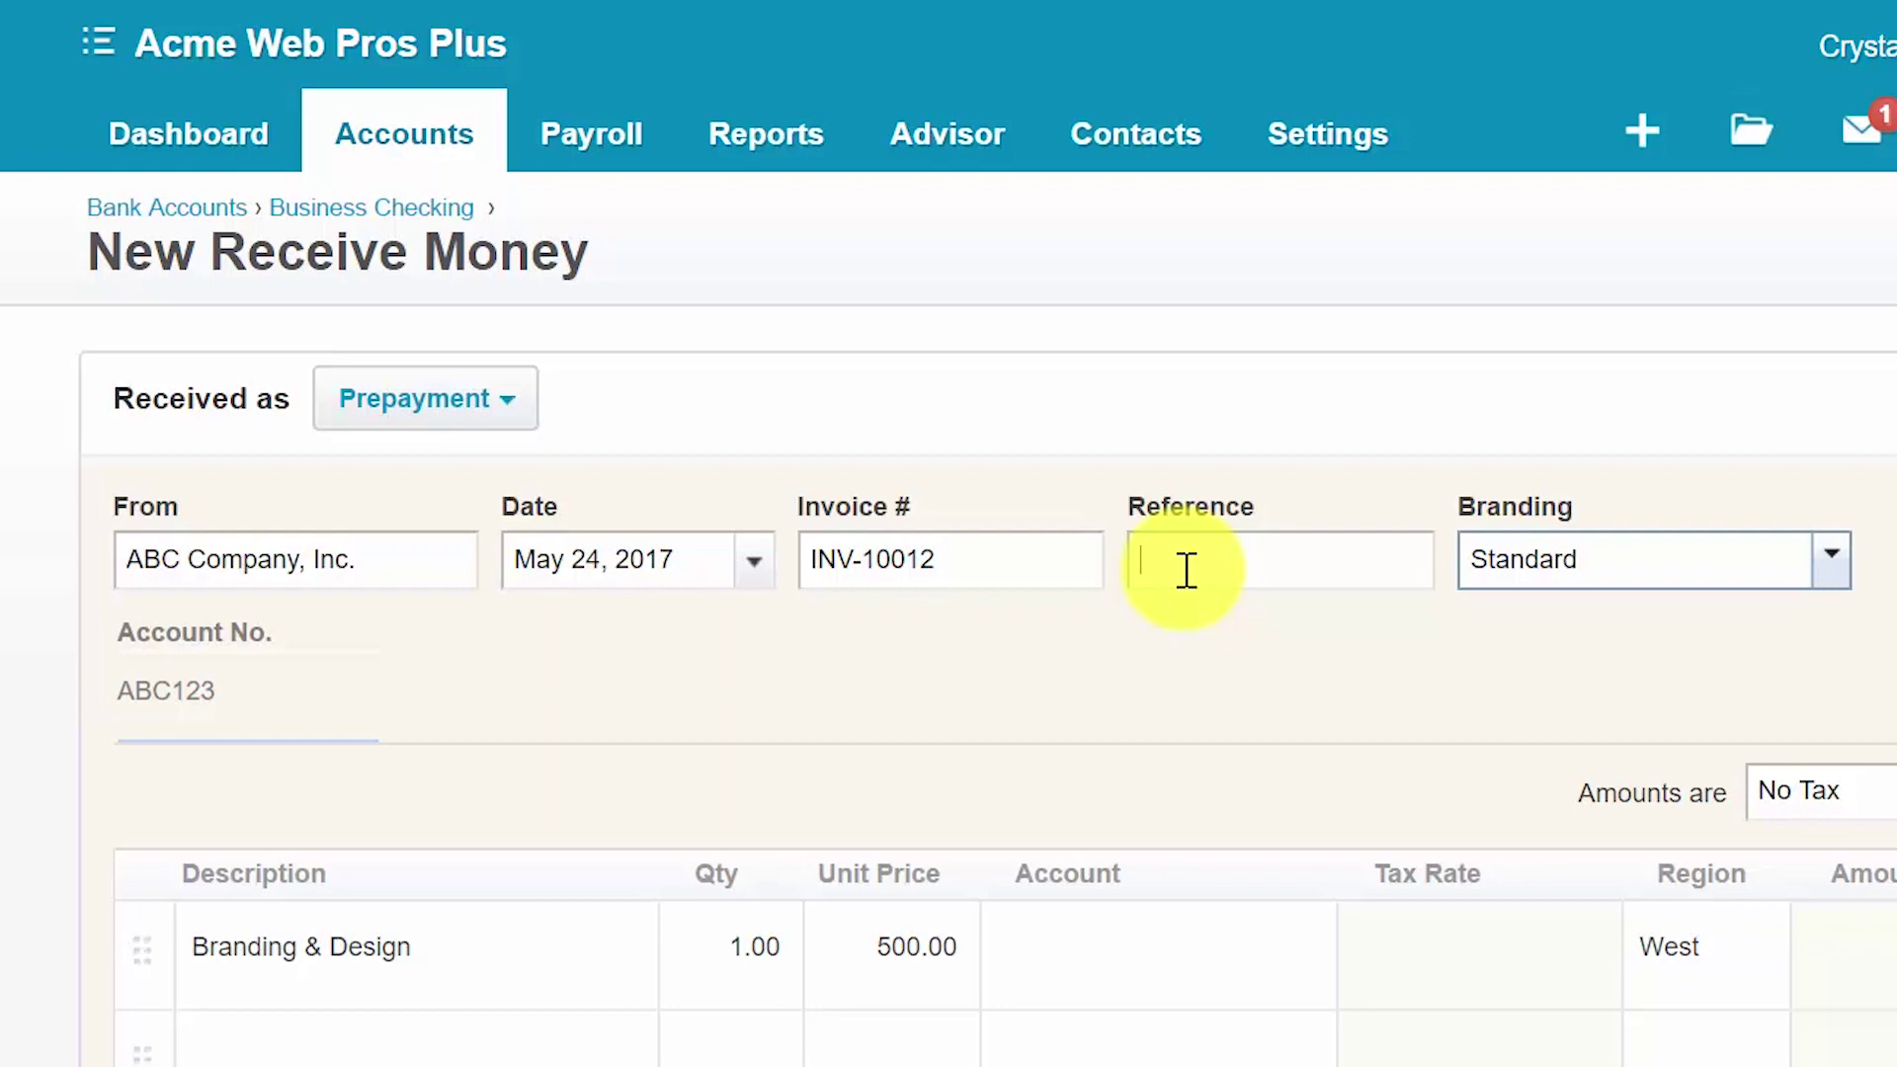
click(1625, 578)
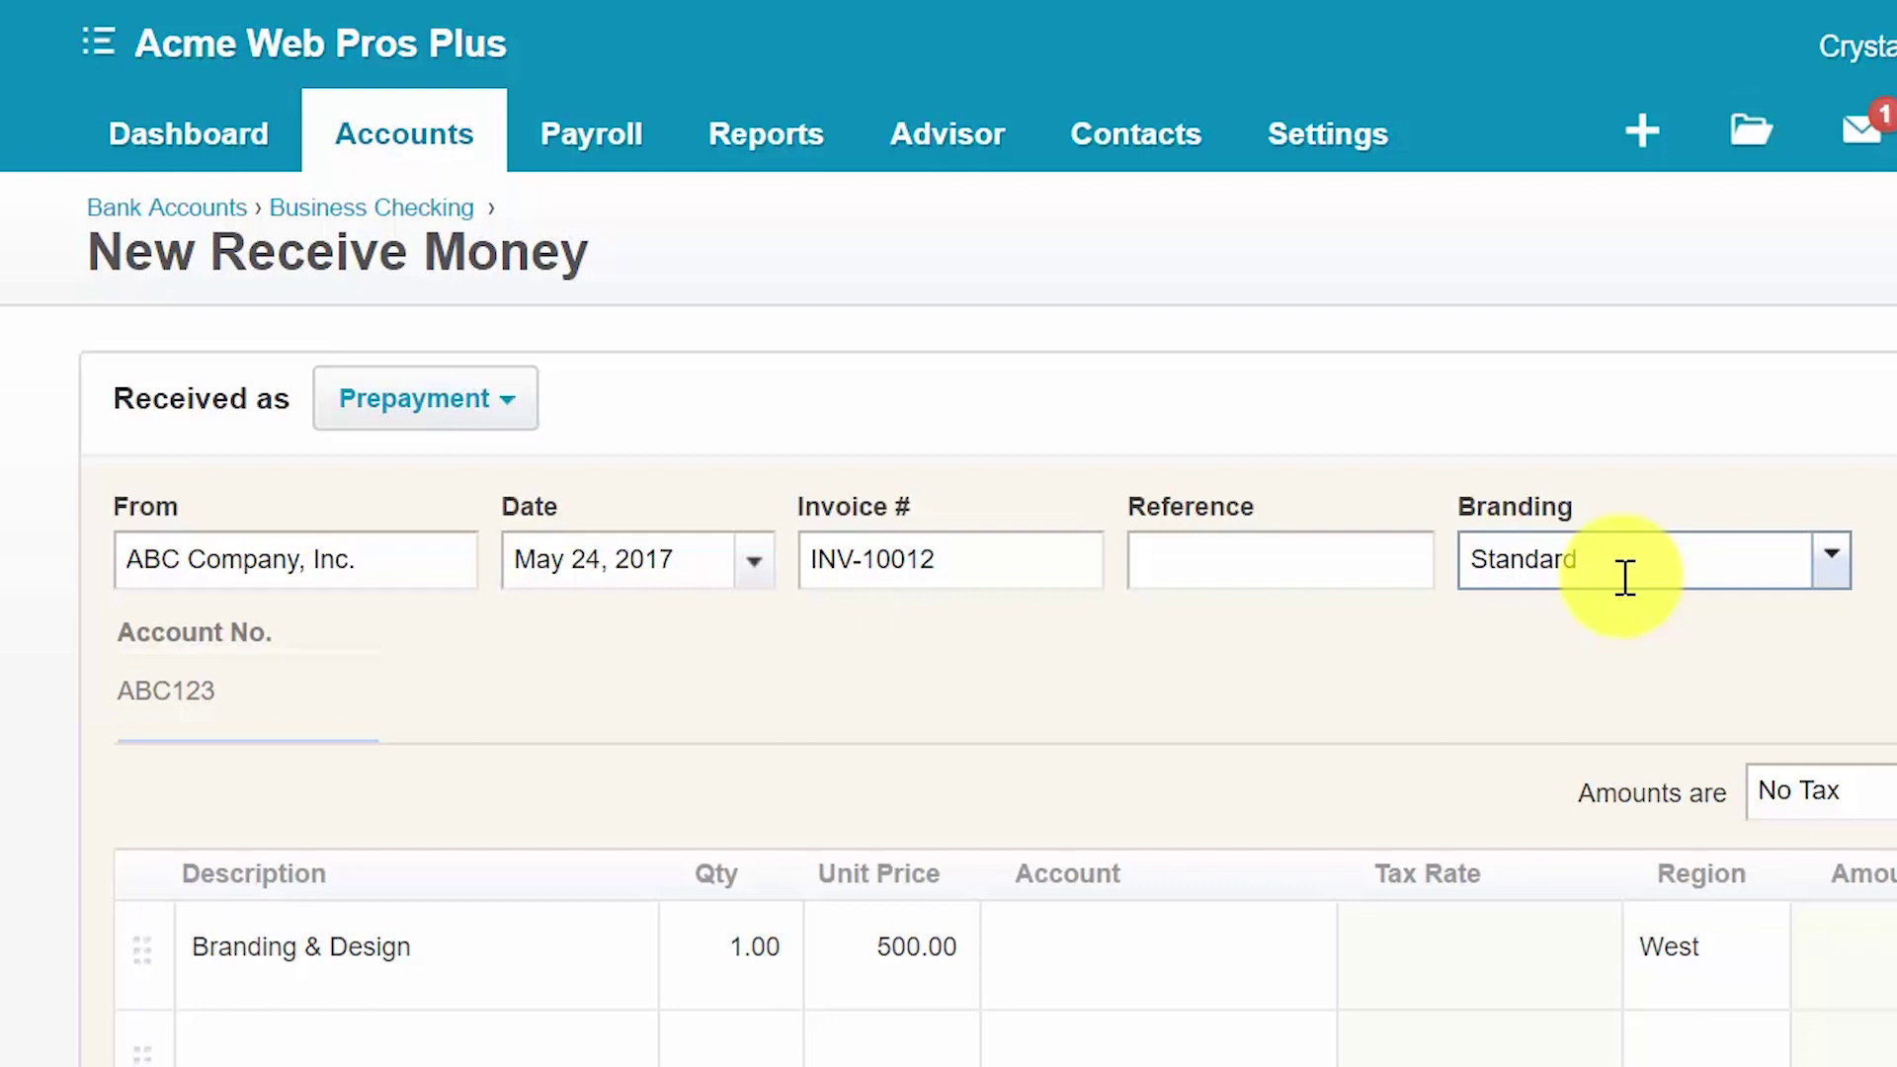
click(504, 956)
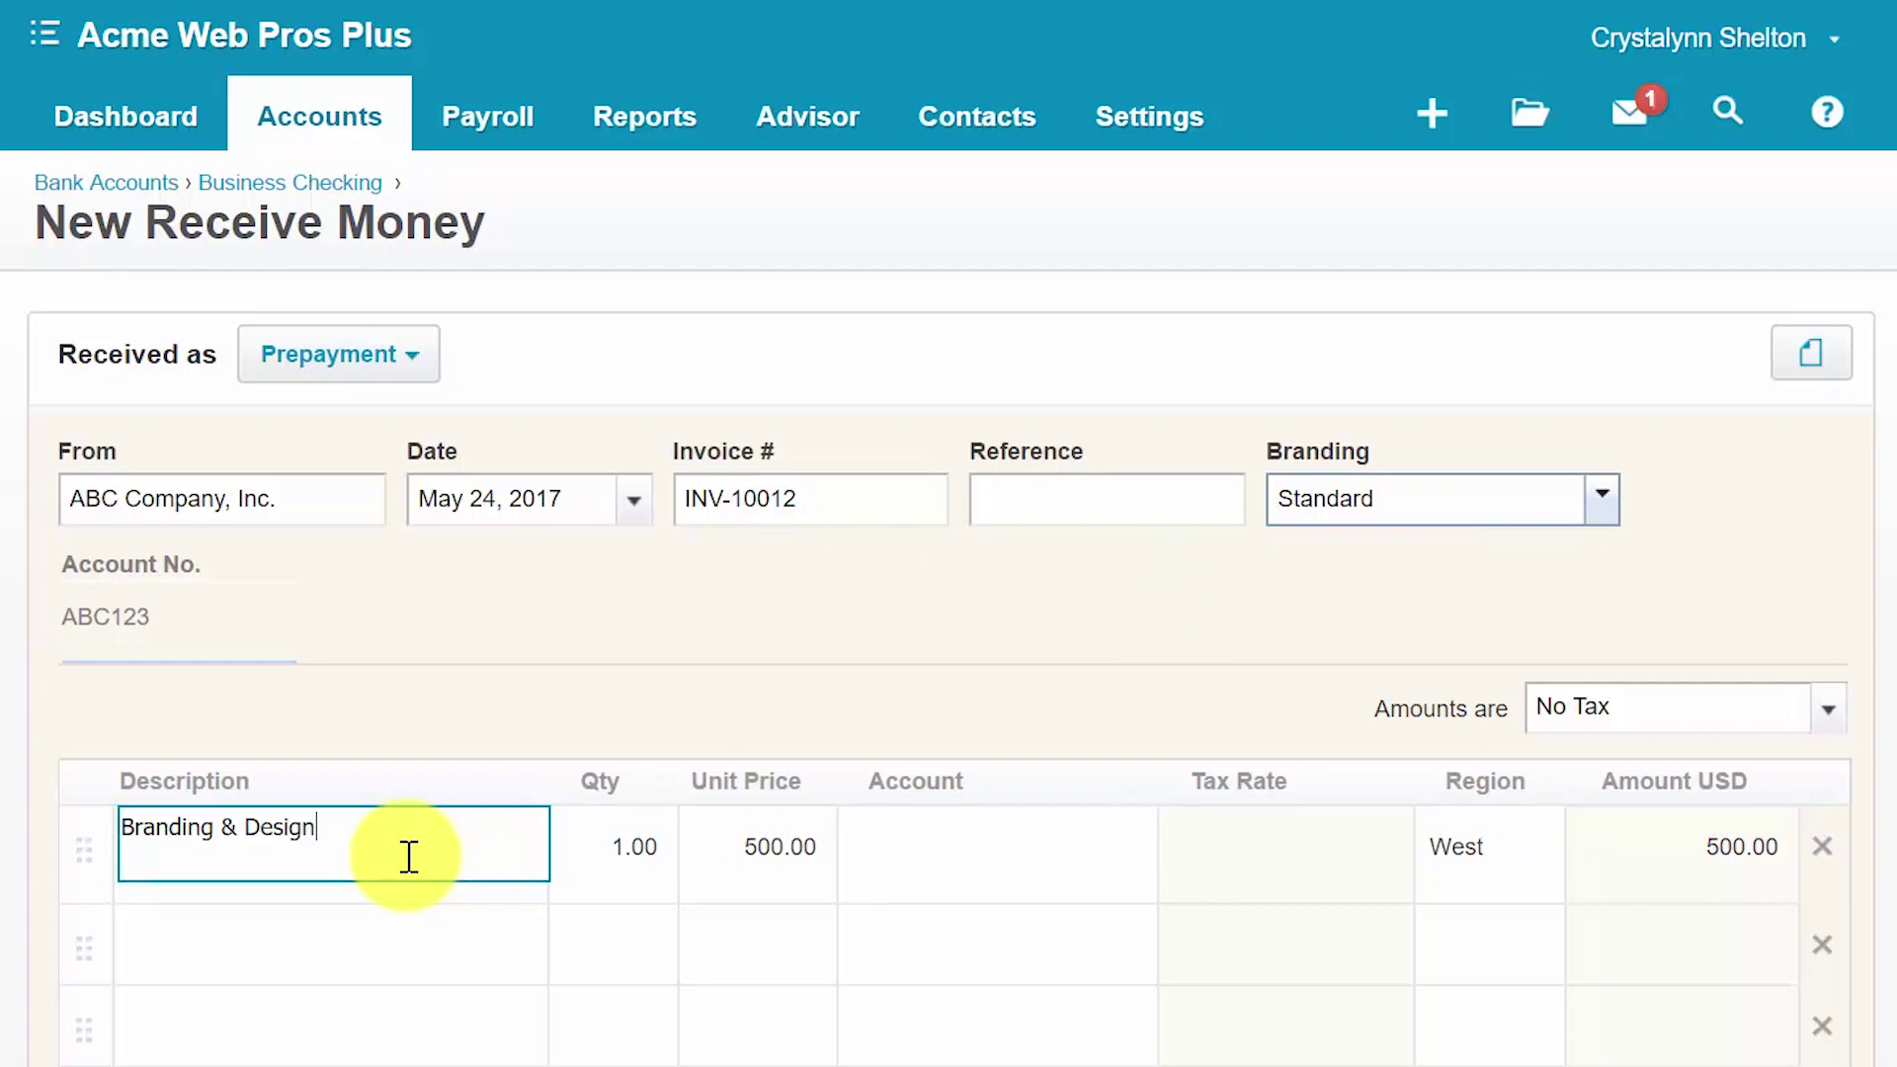
key(Tab)
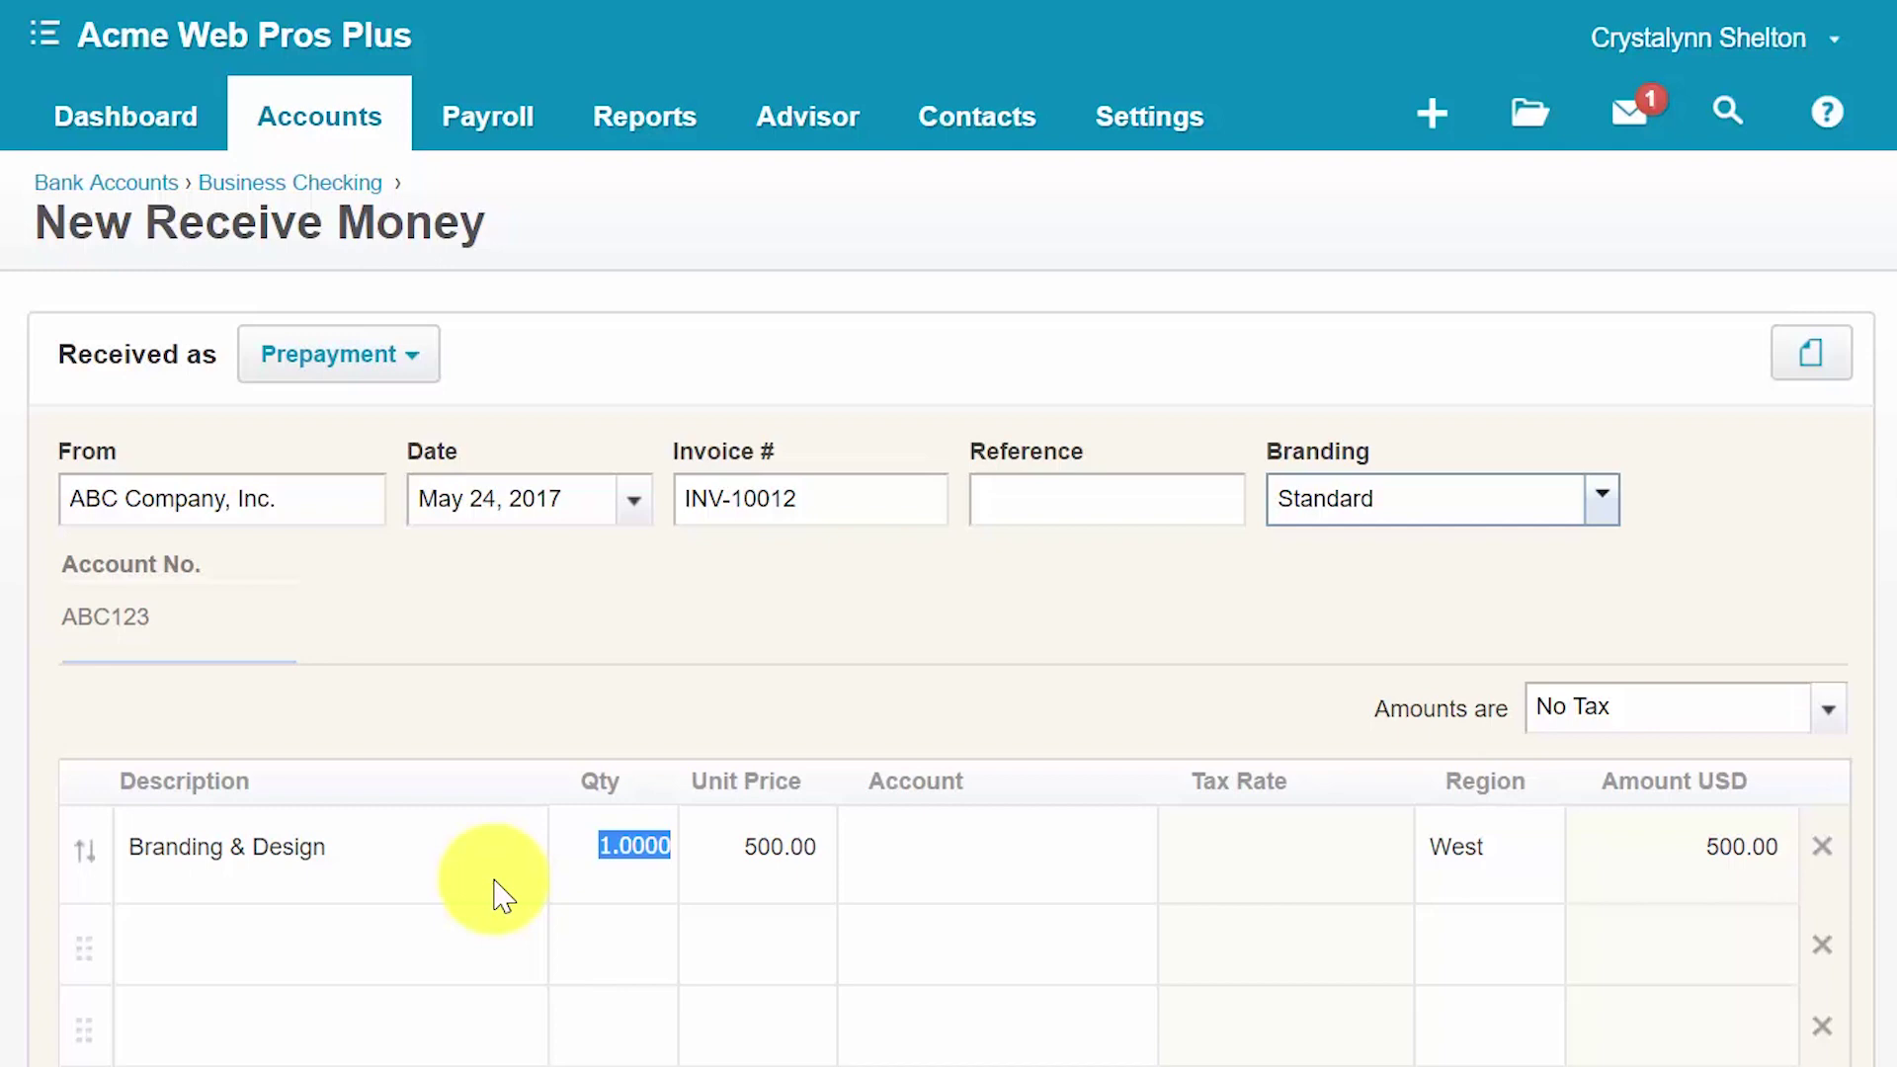
key(Tab)
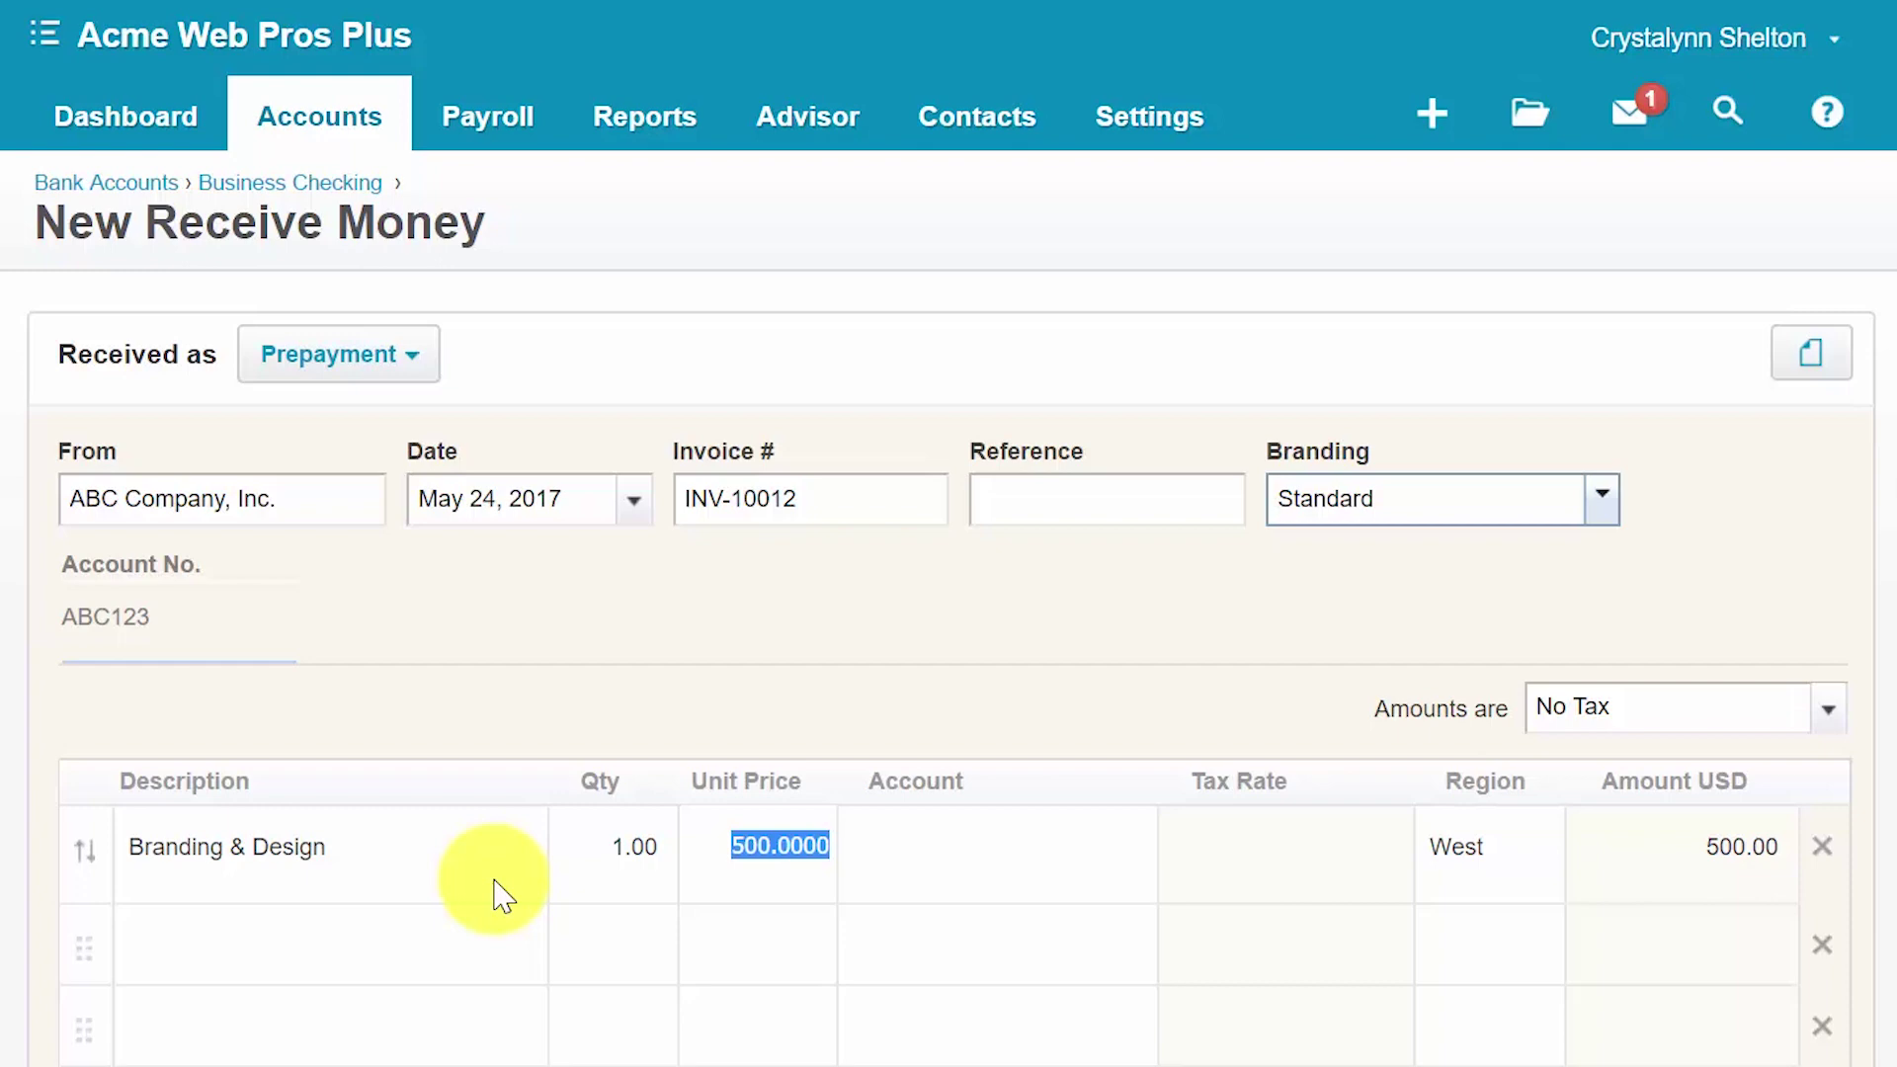
Assign the Branding & Design line to account 130 - Prepayments and keep its region as West.
click(987, 877)
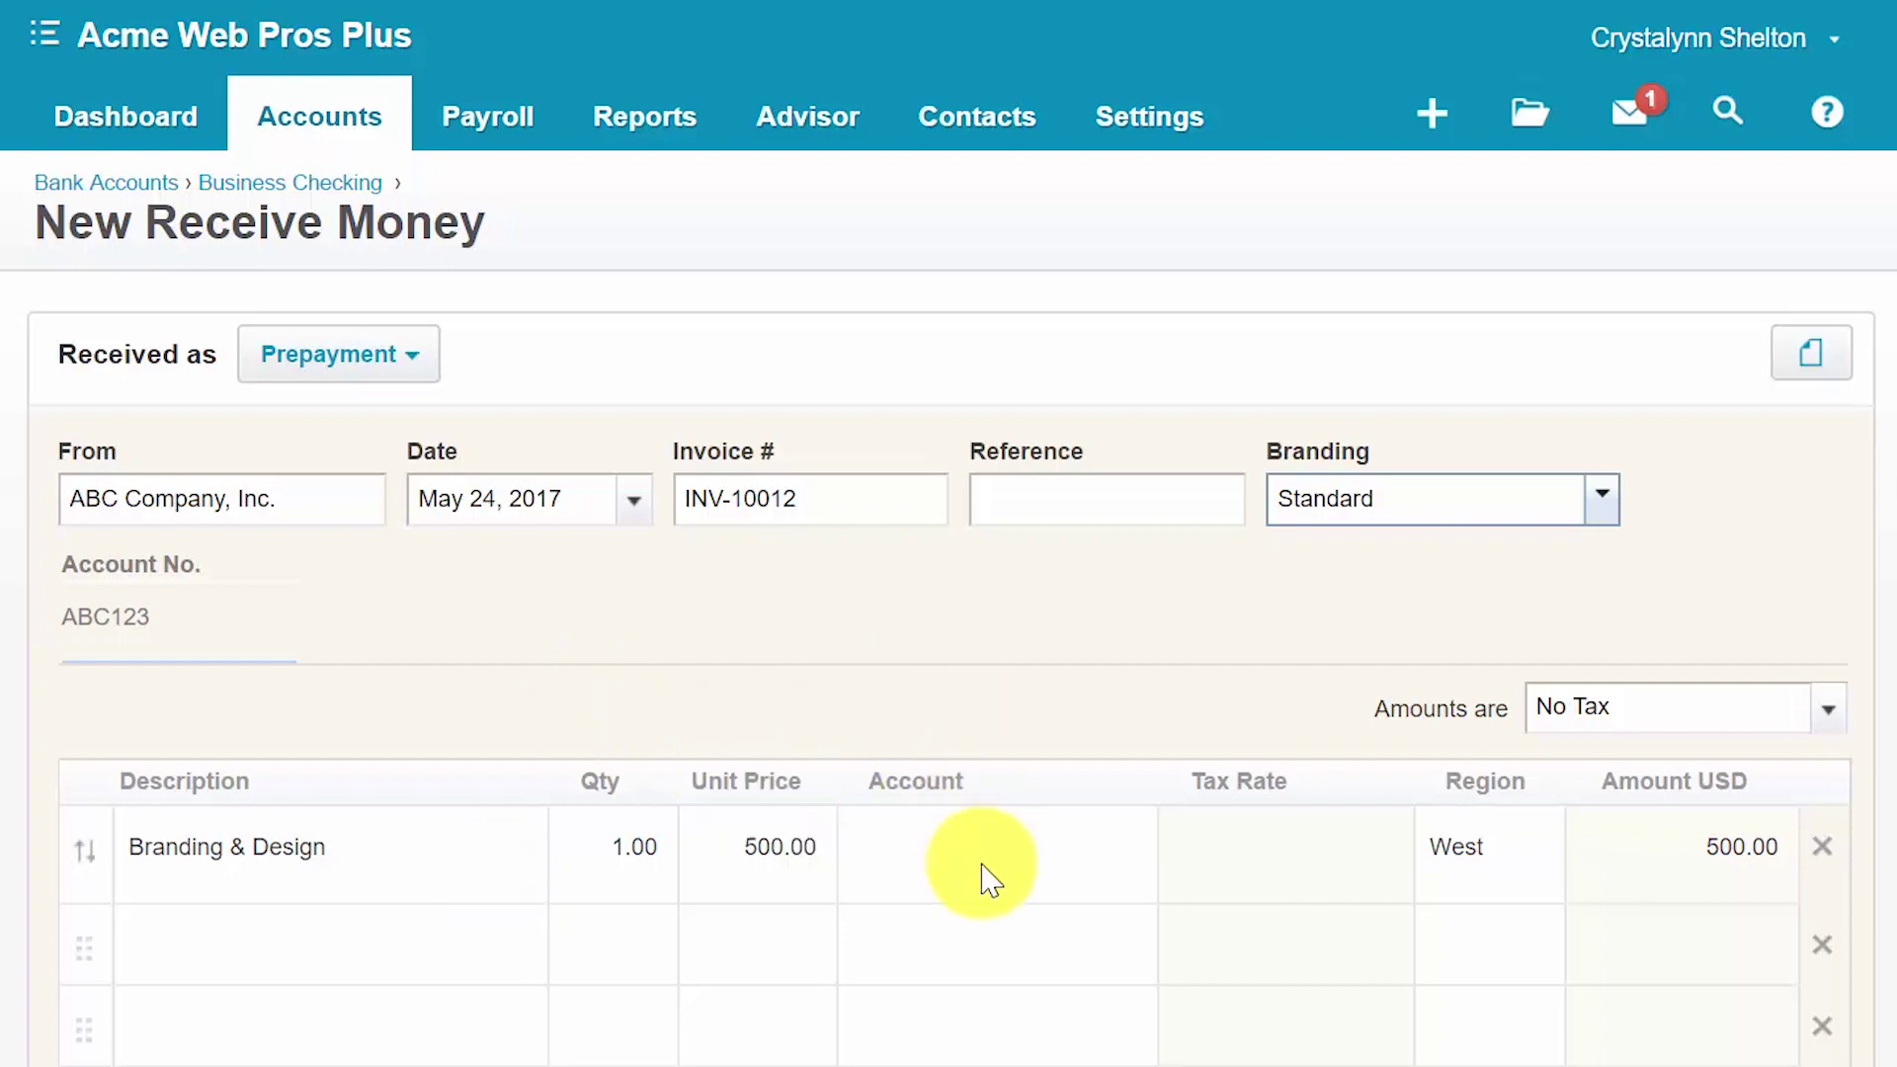
click(1127, 852)
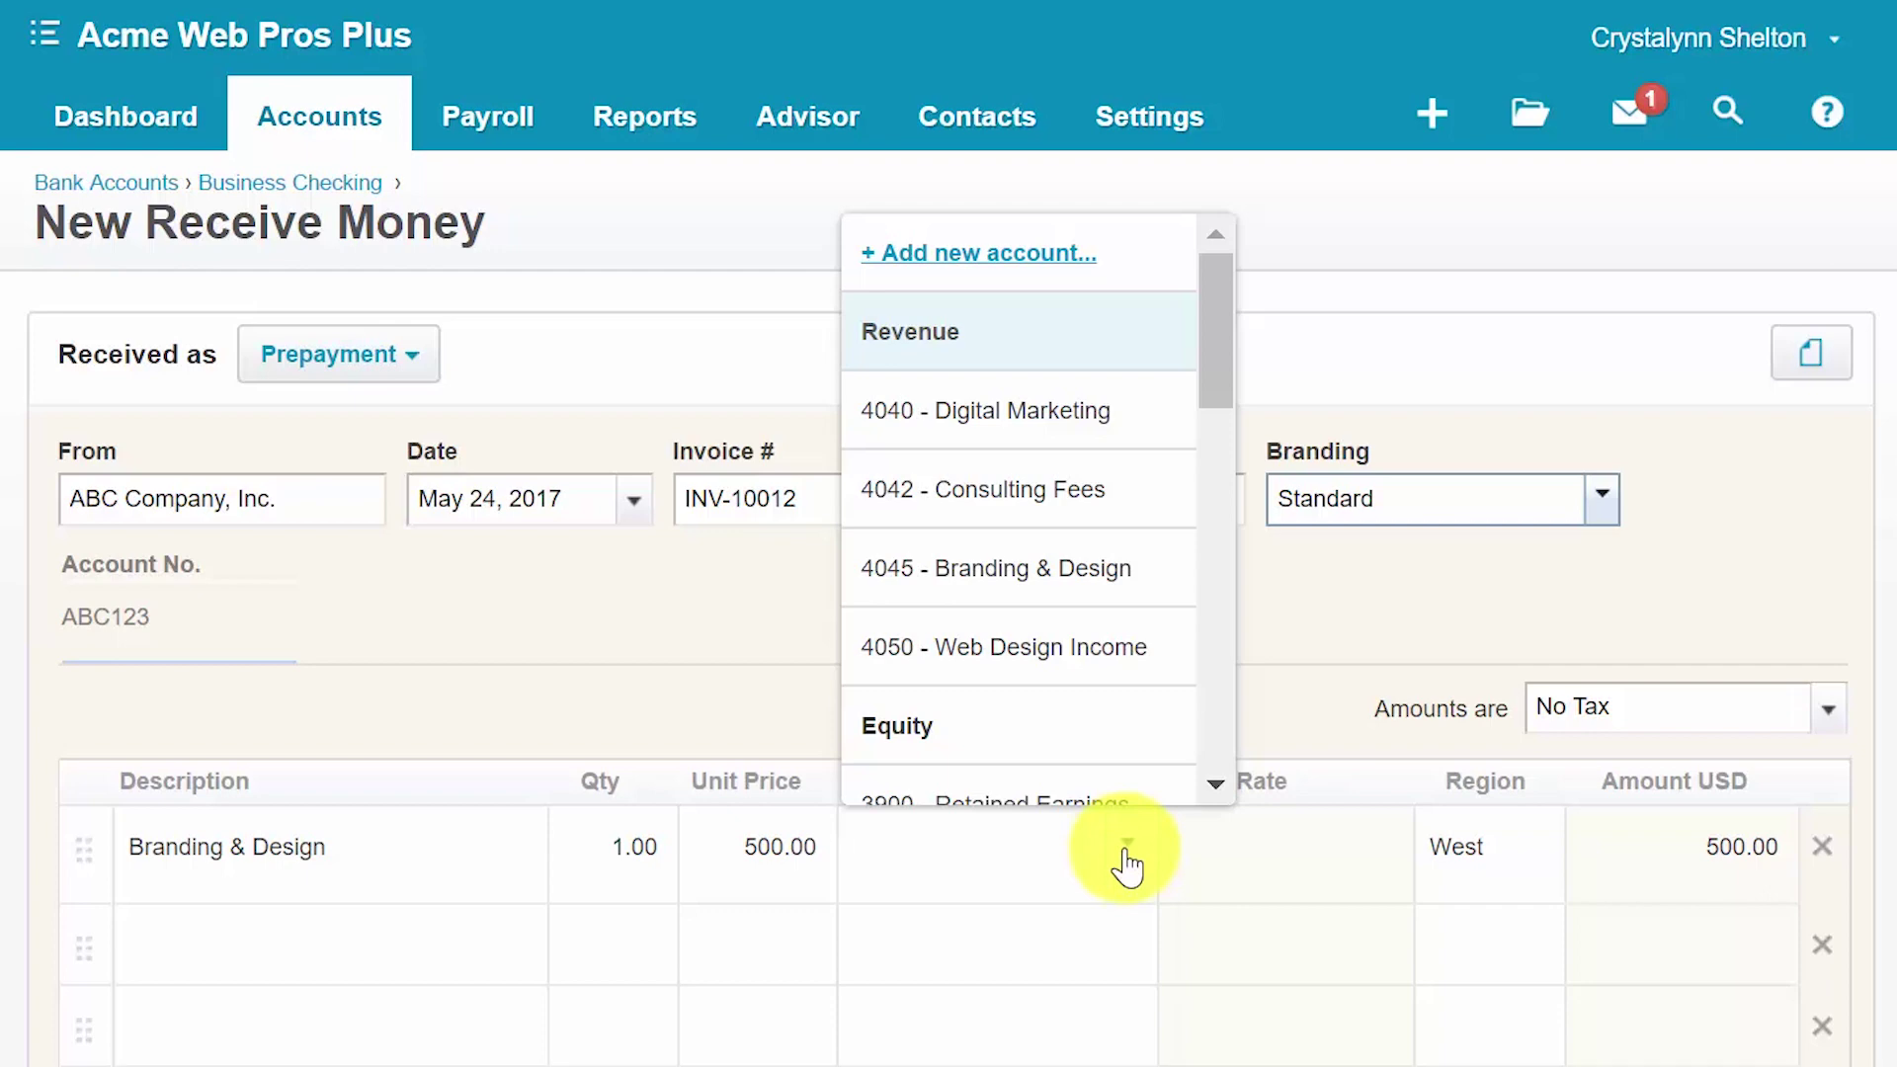
click(1378, 860)
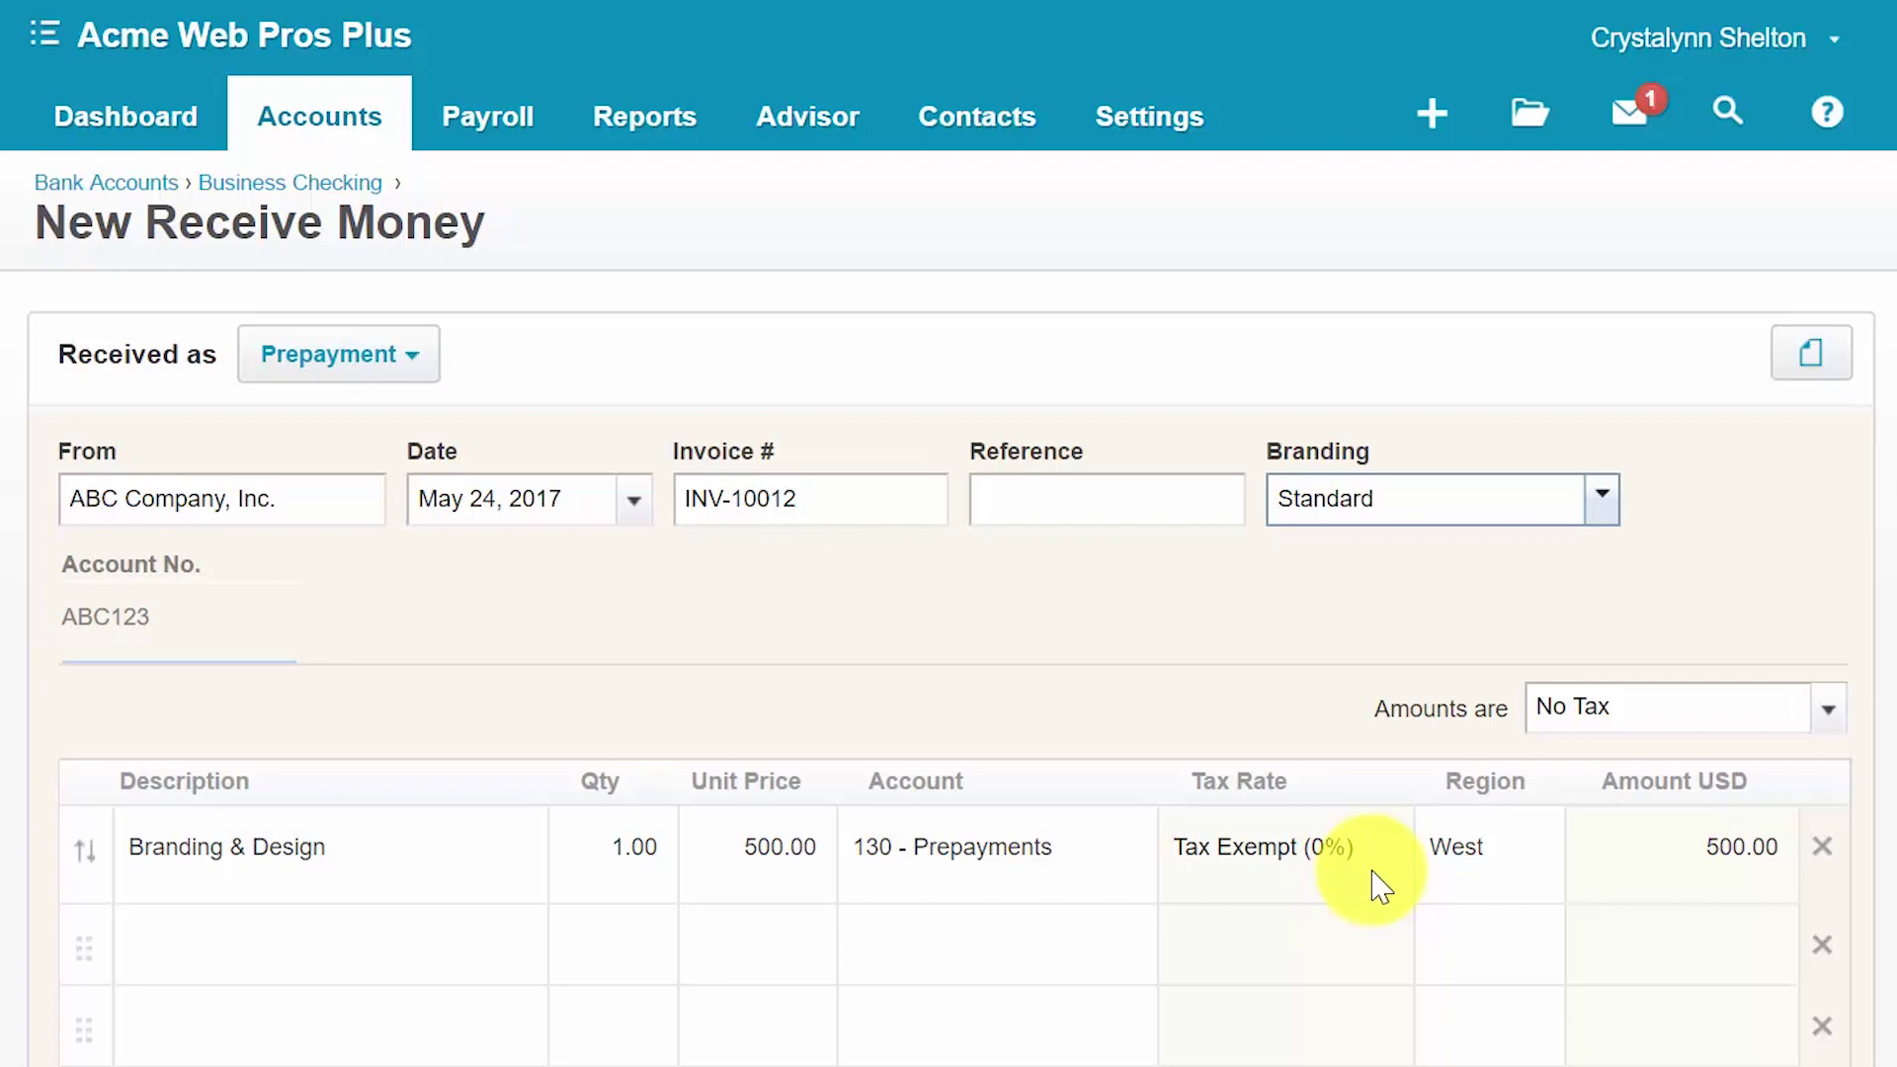
click(1532, 851)
click(1508, 859)
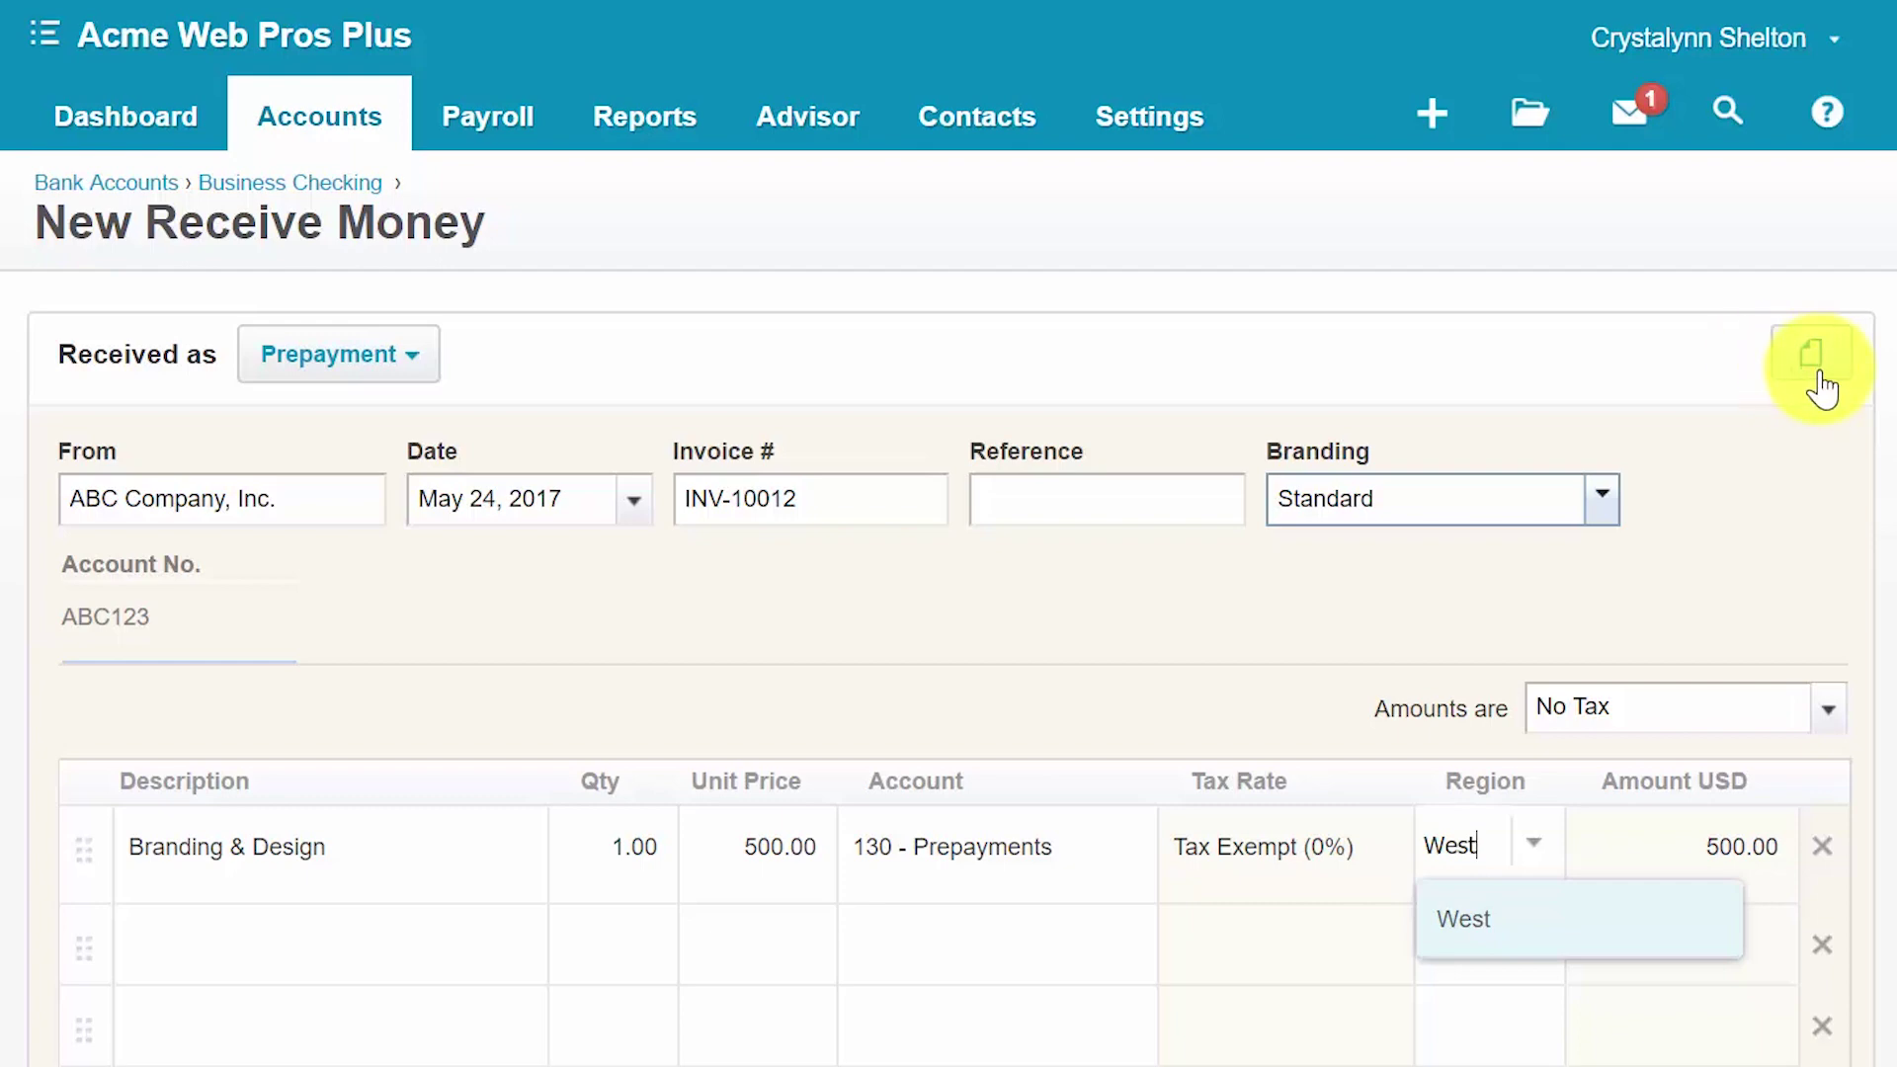
scroll(1779, 615, down, 4)
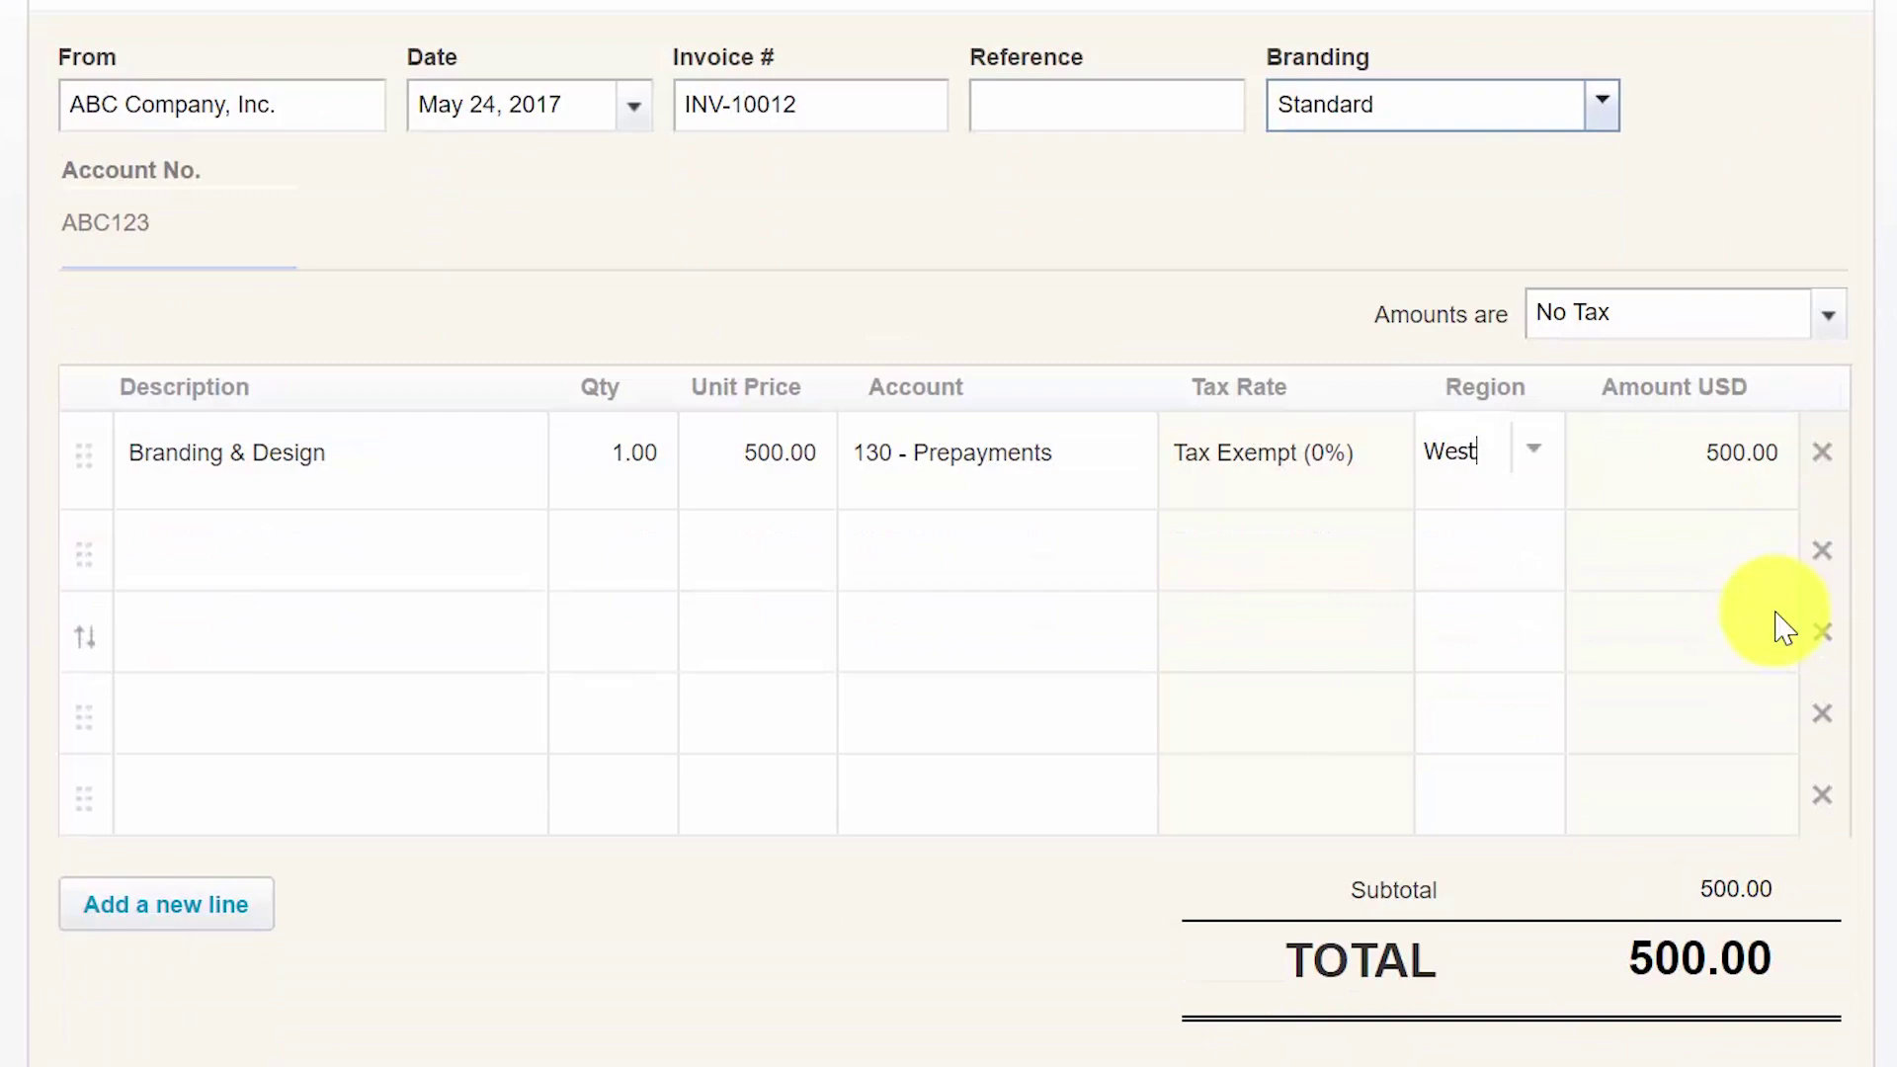
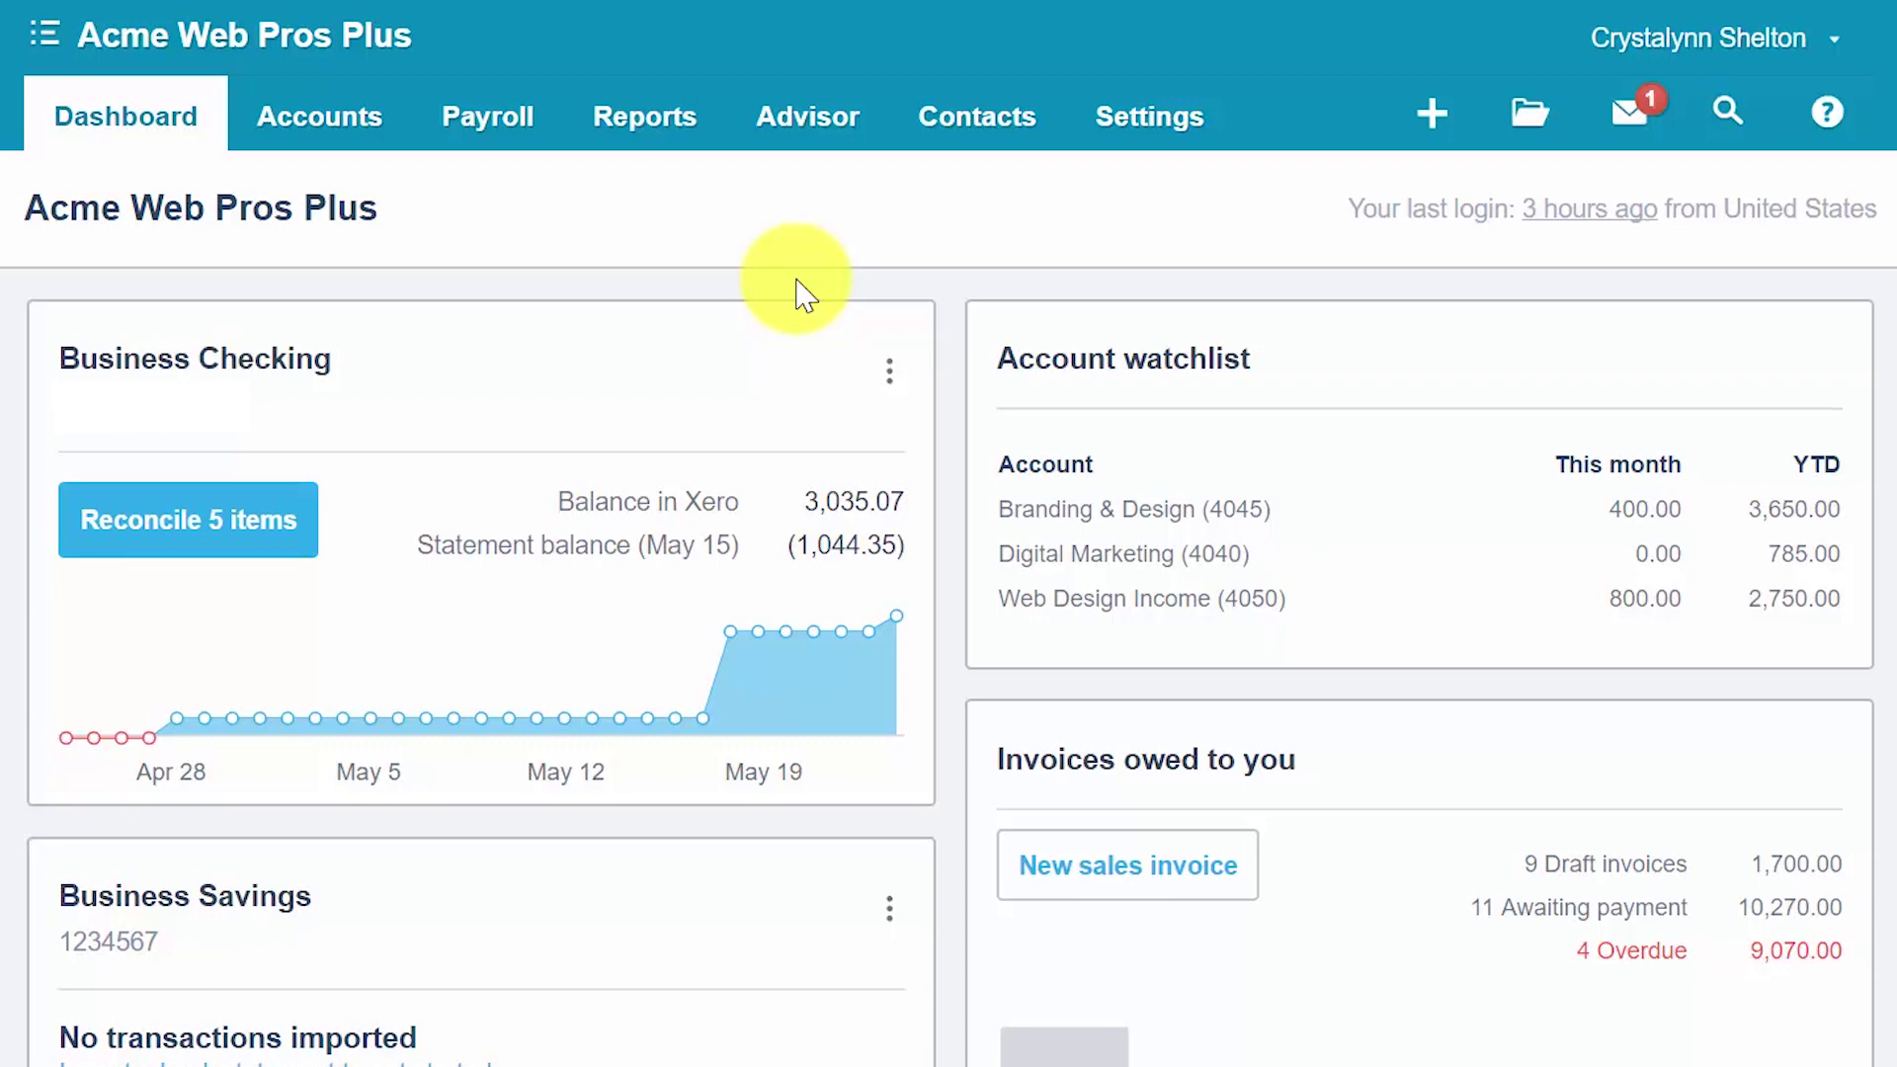
Start a new Transfer Money transaction from Business Savings to Business Checking.
click(1431, 125)
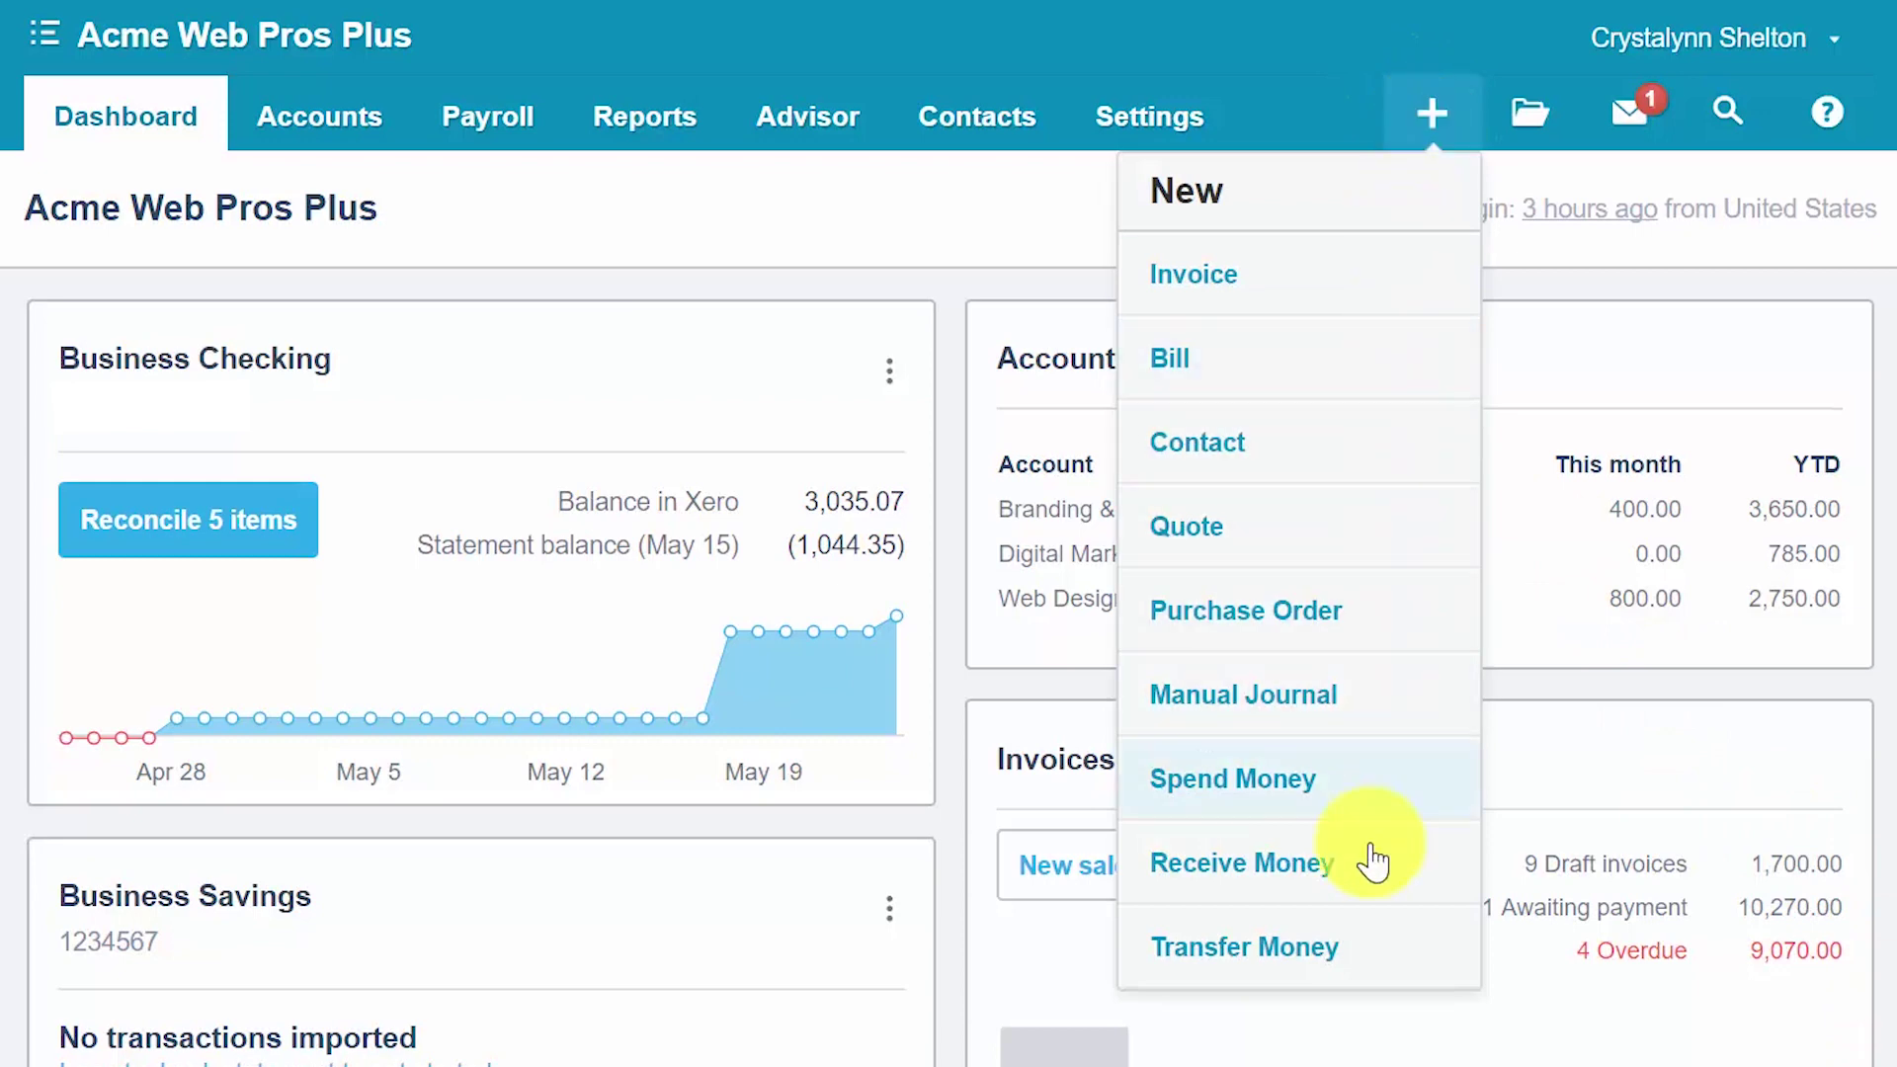
click(1273, 971)
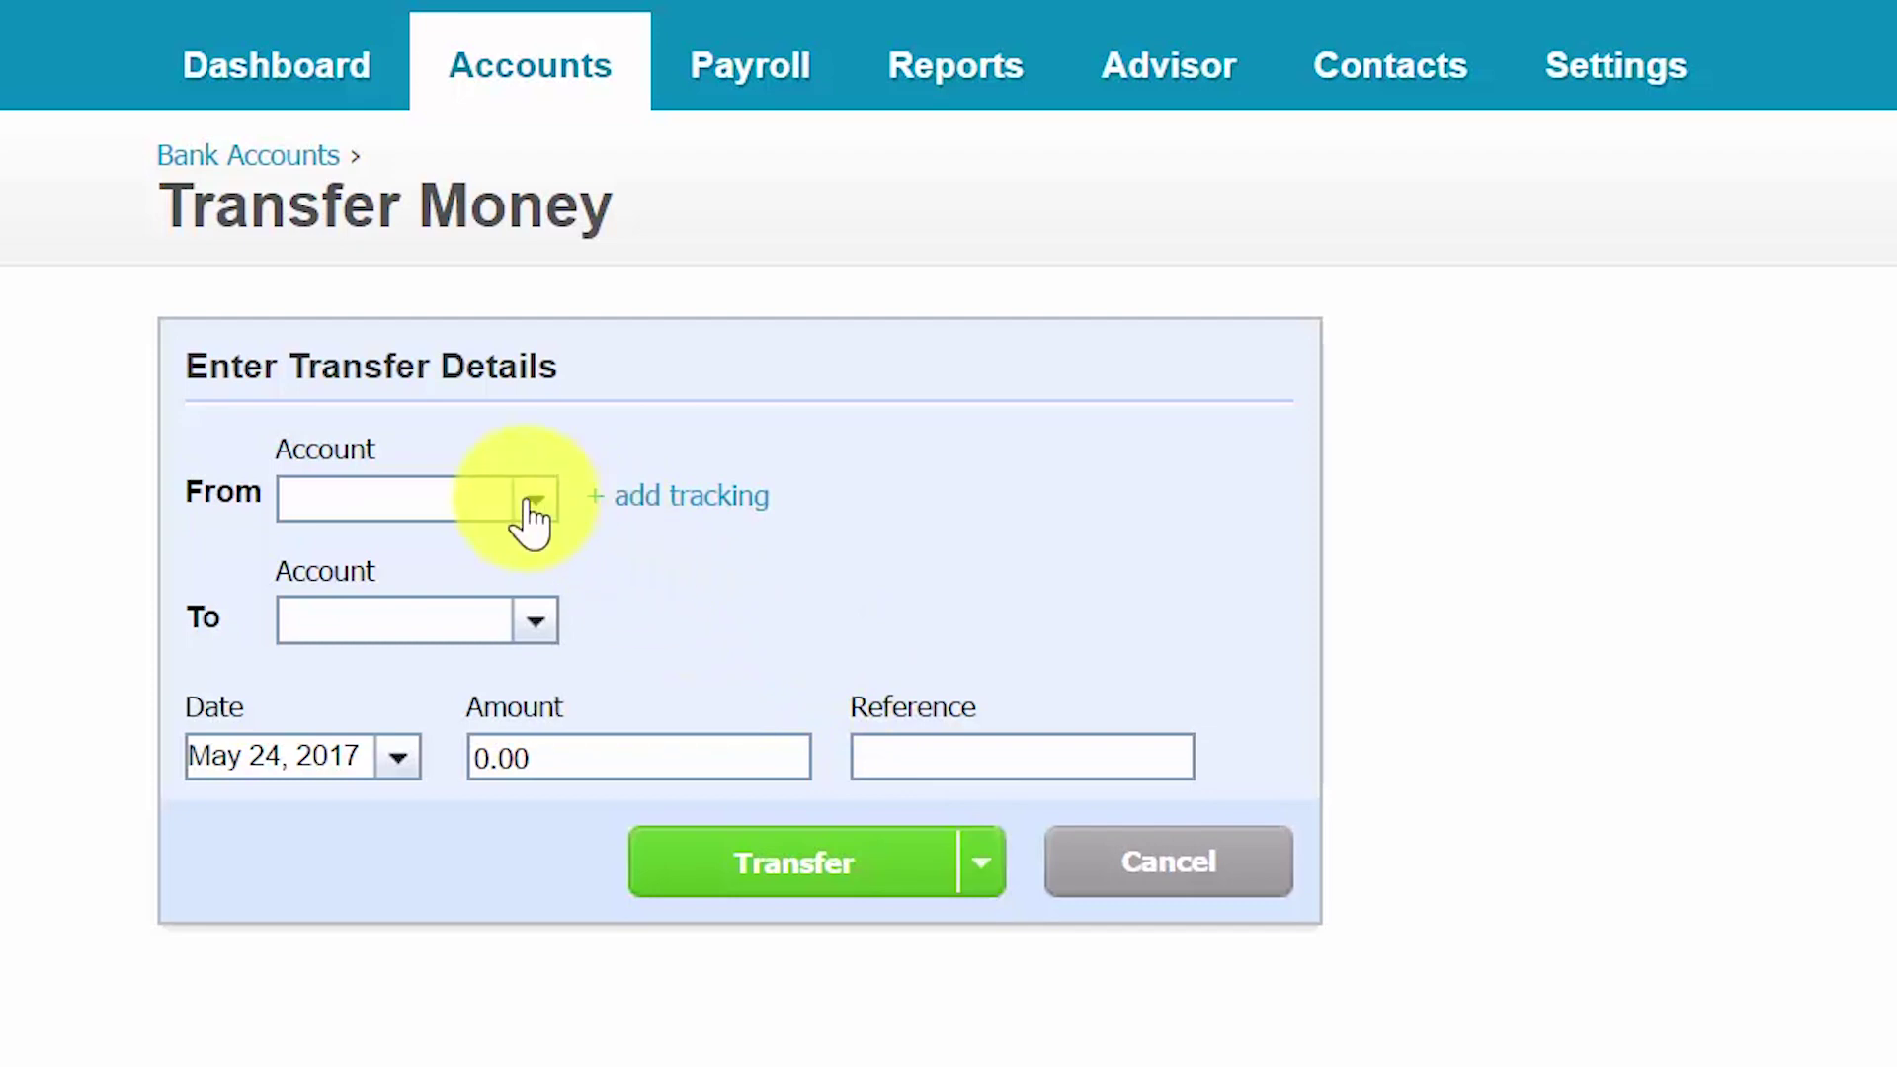
click(533, 502)
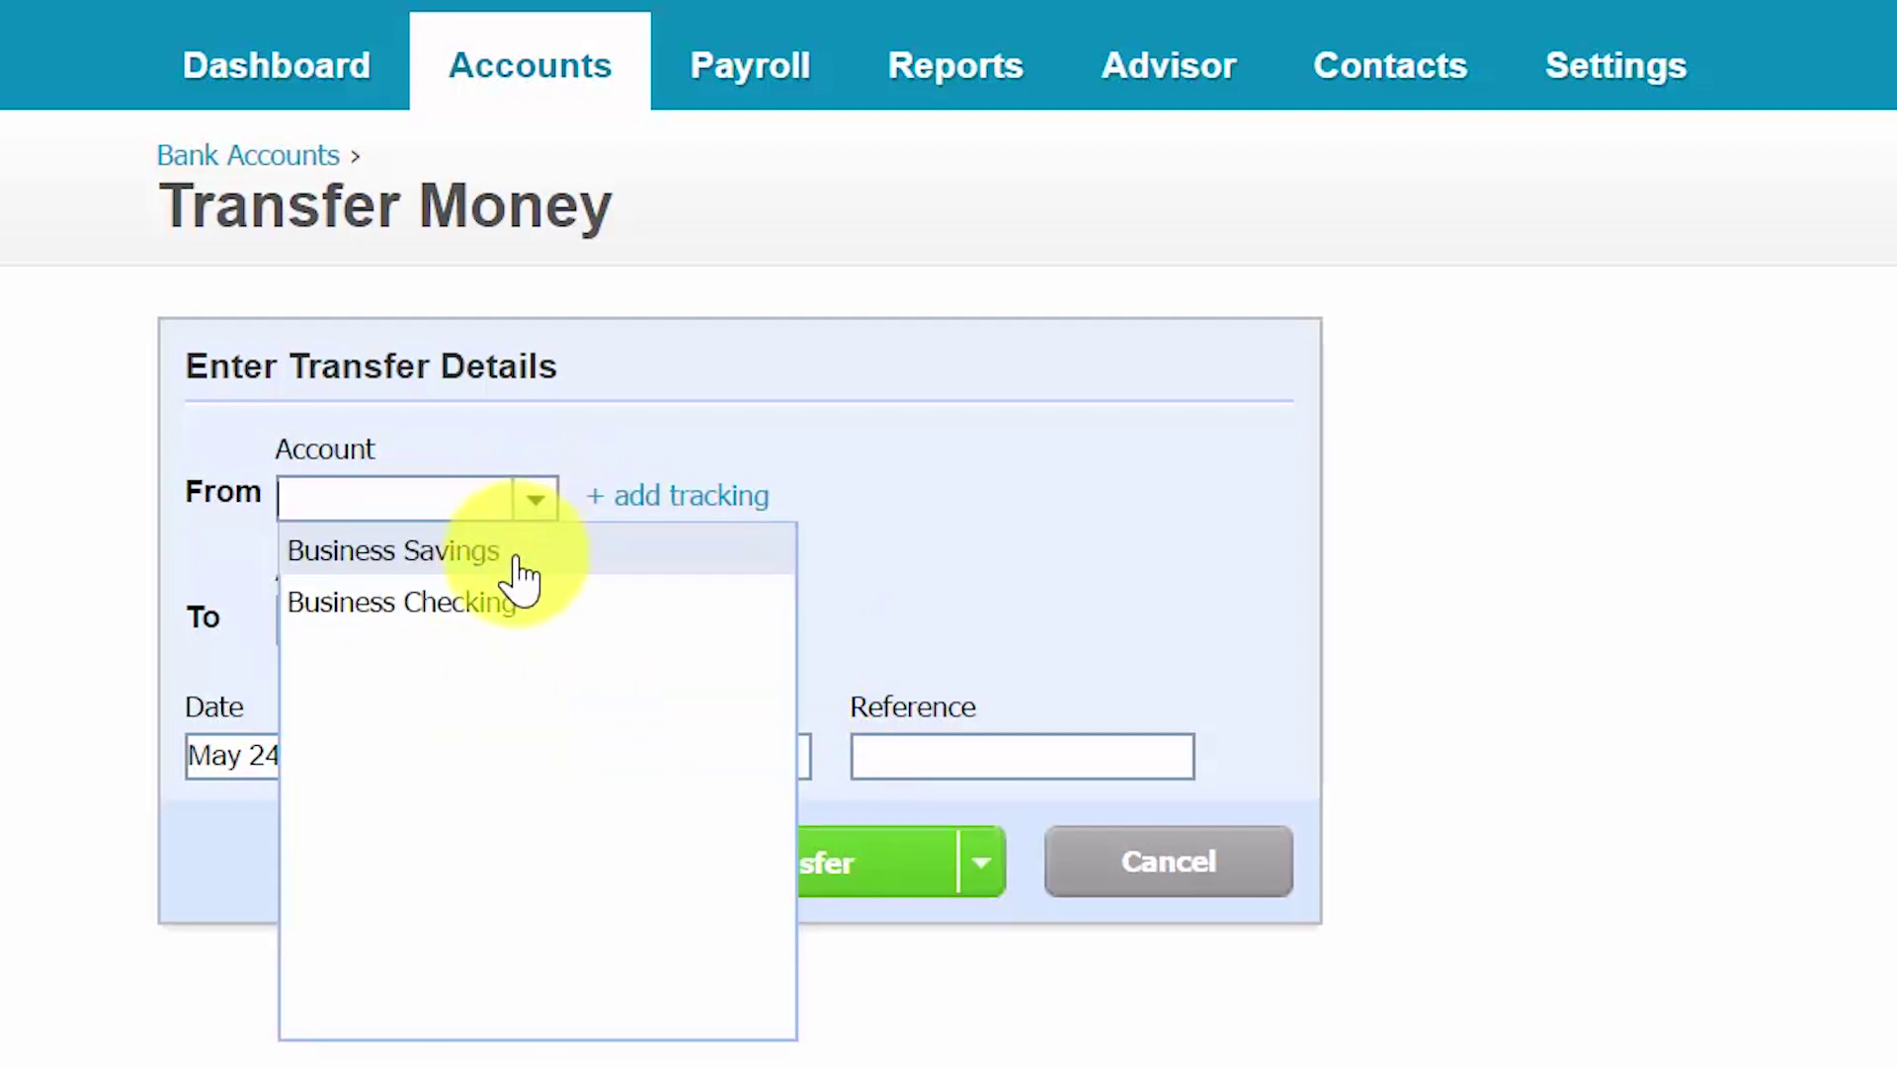
click(520, 557)
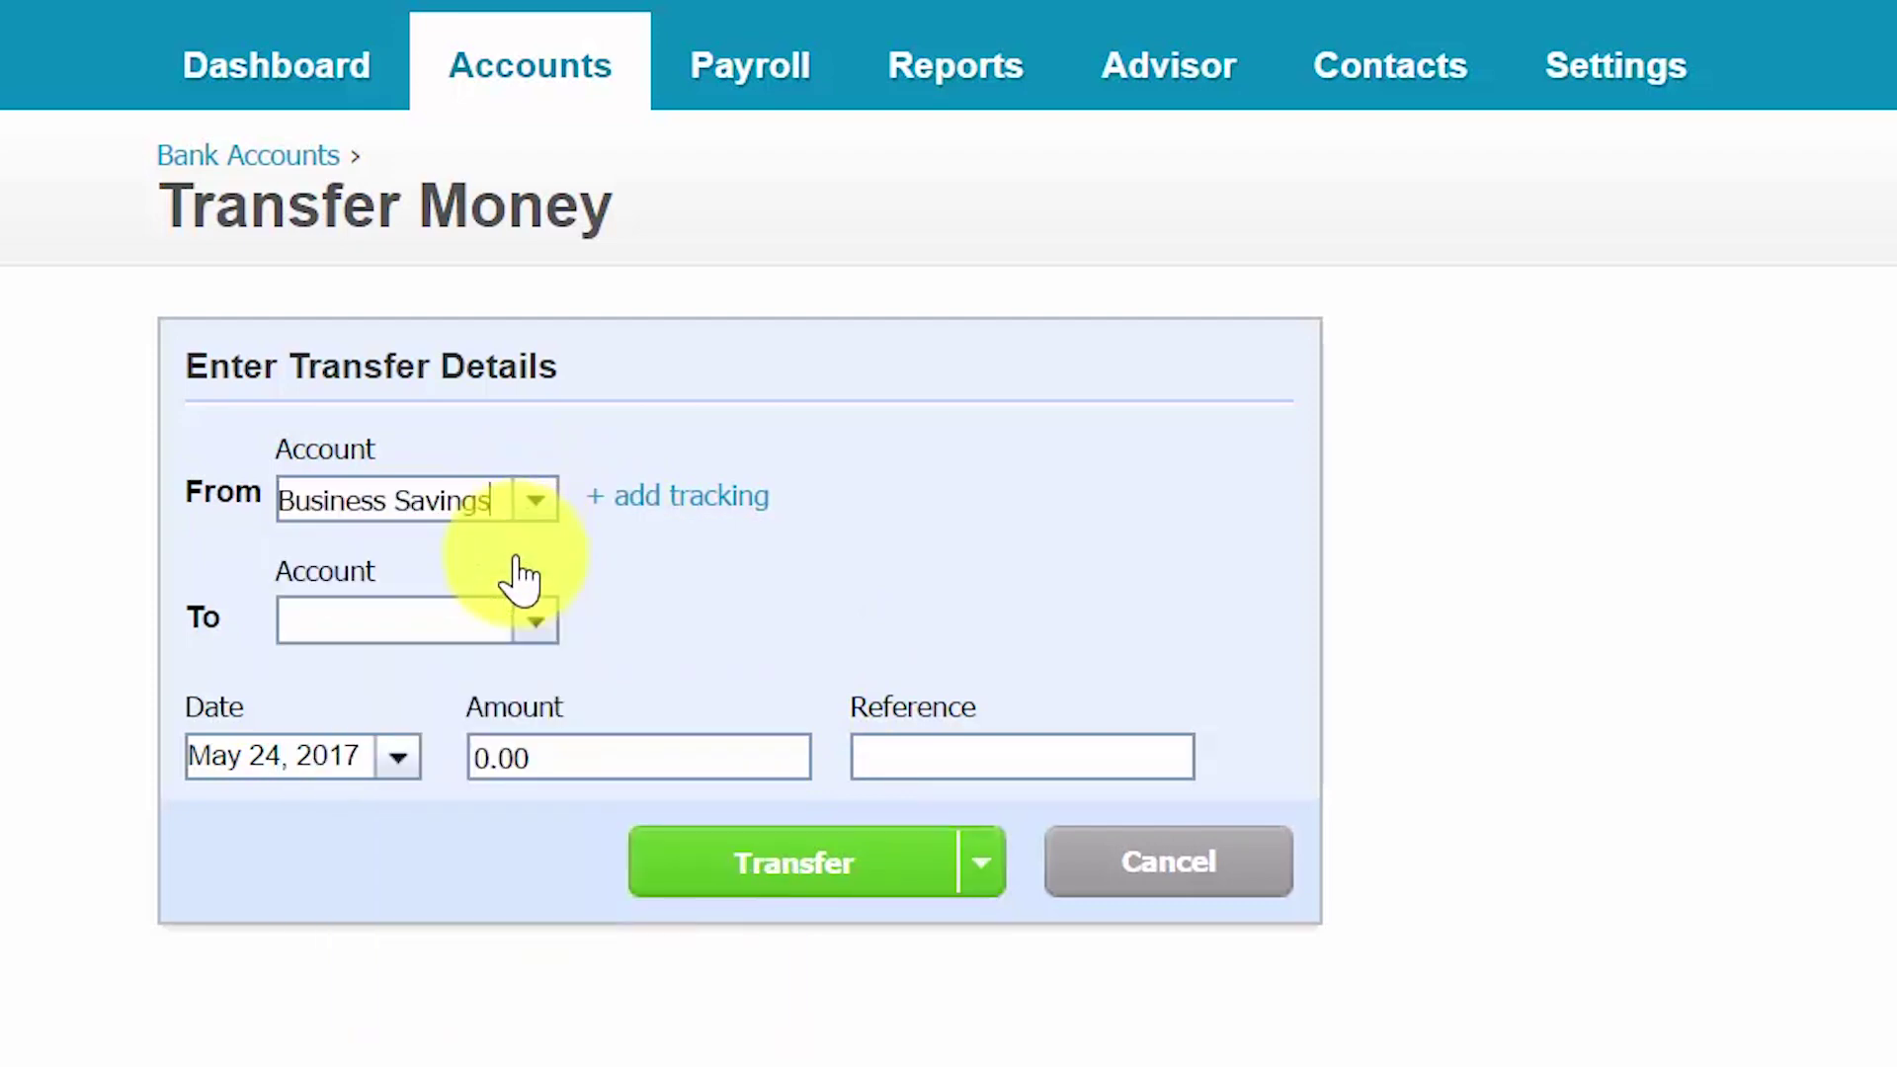
click(534, 623)
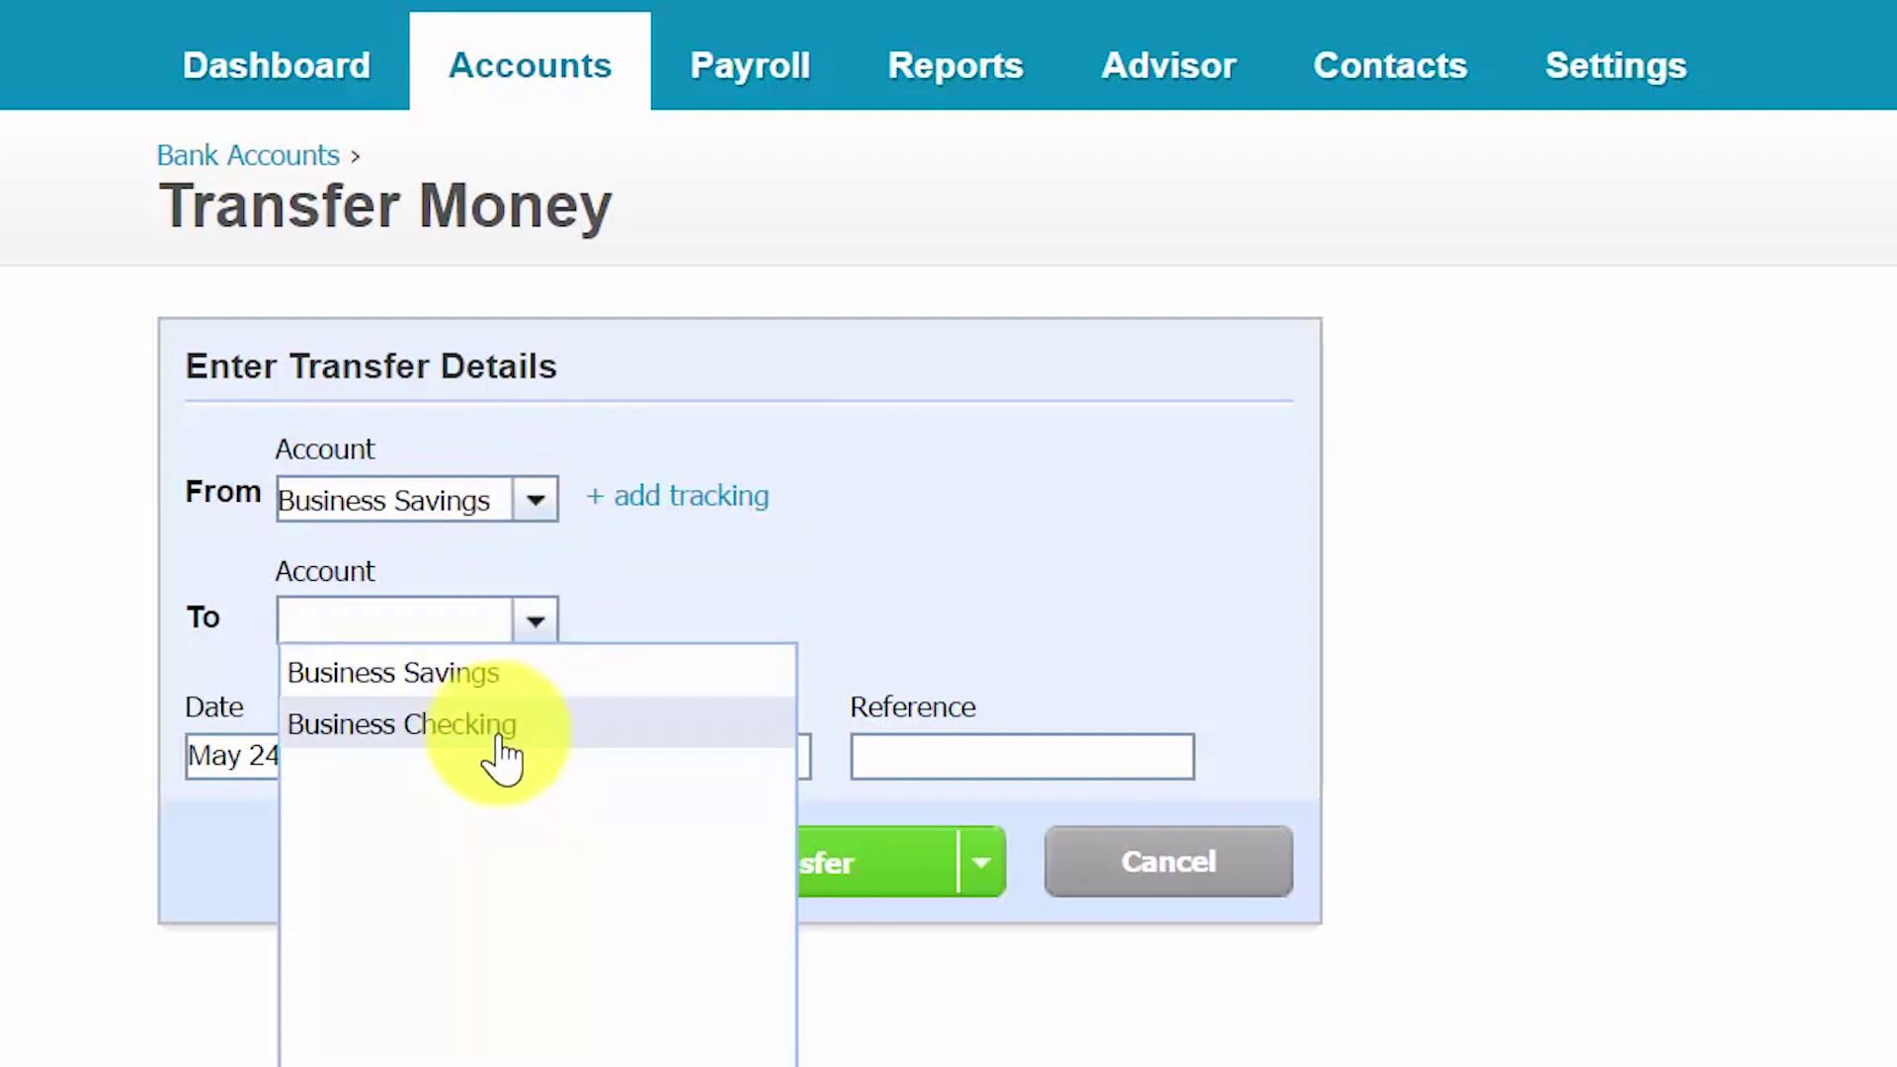
click(502, 726)
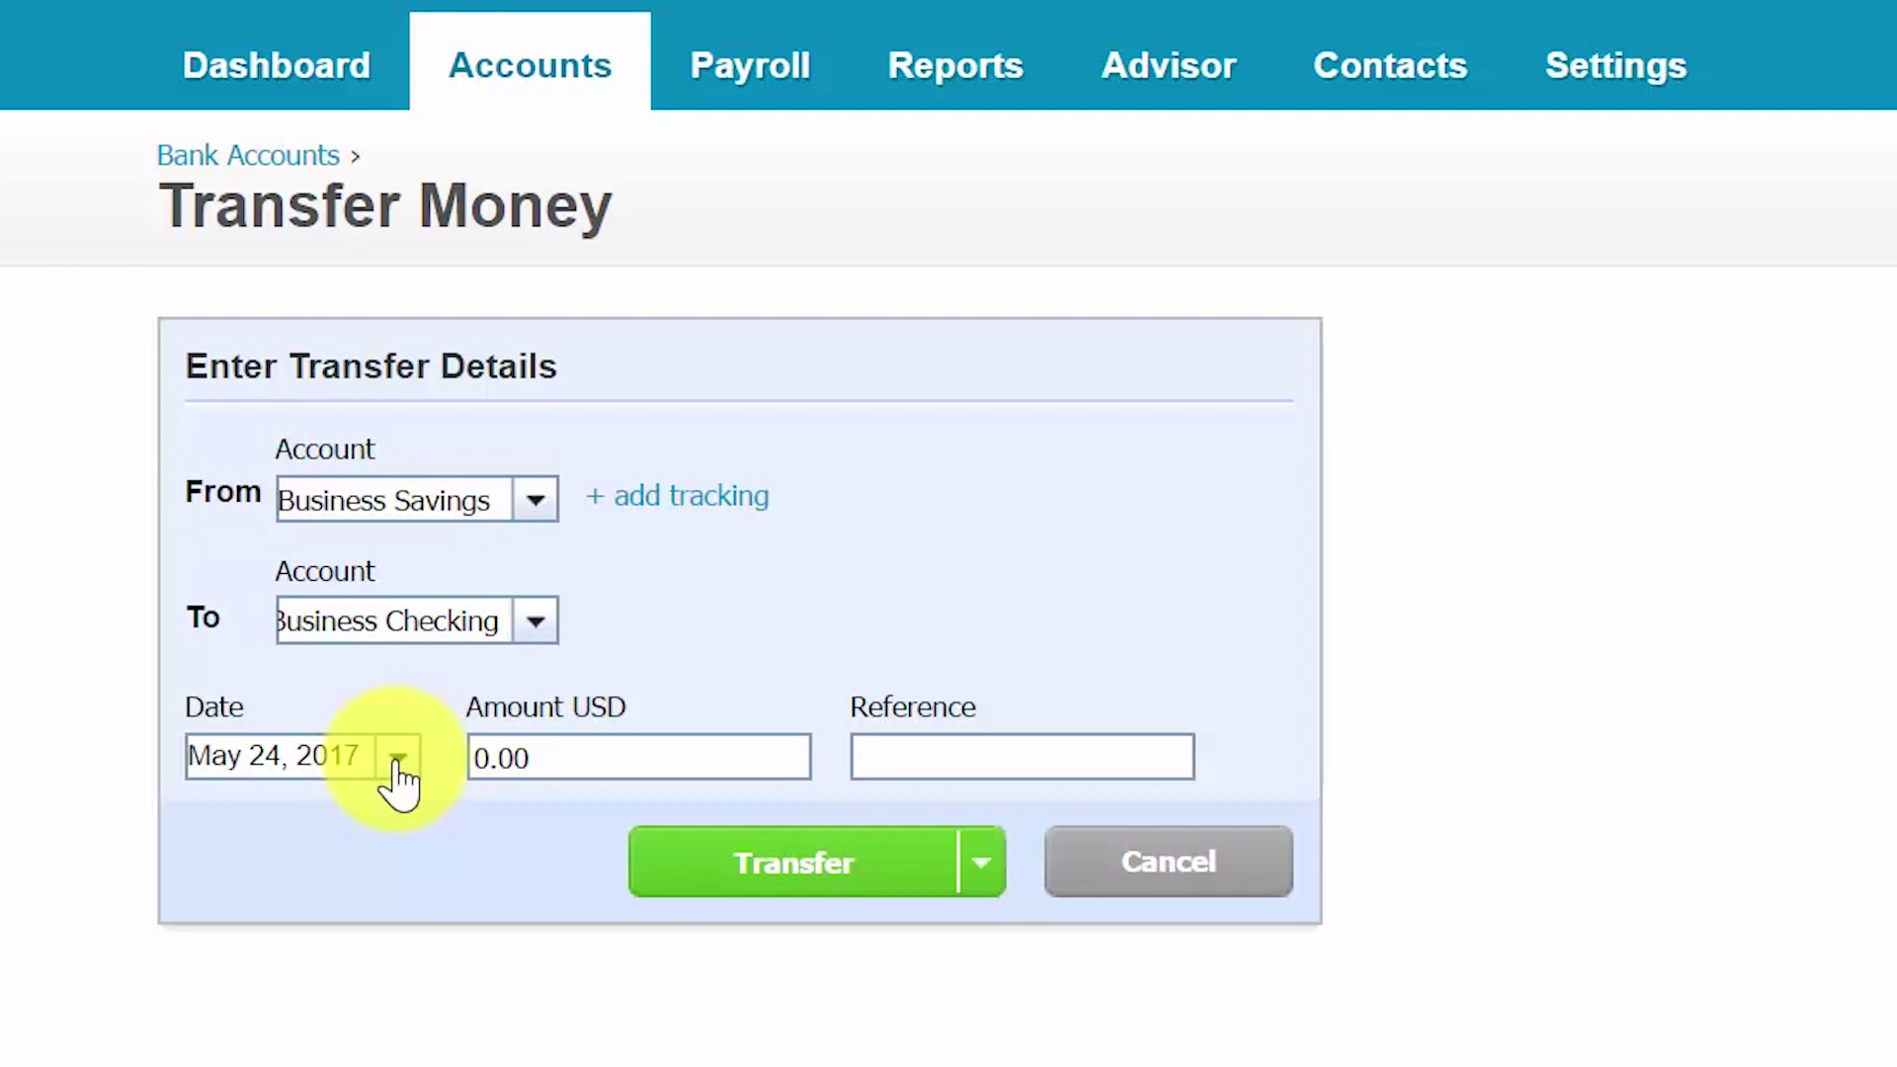
Transfer 1000 USD with the reference "to cover payroll" and return to the dashboard.
click(546, 762)
text(1000)
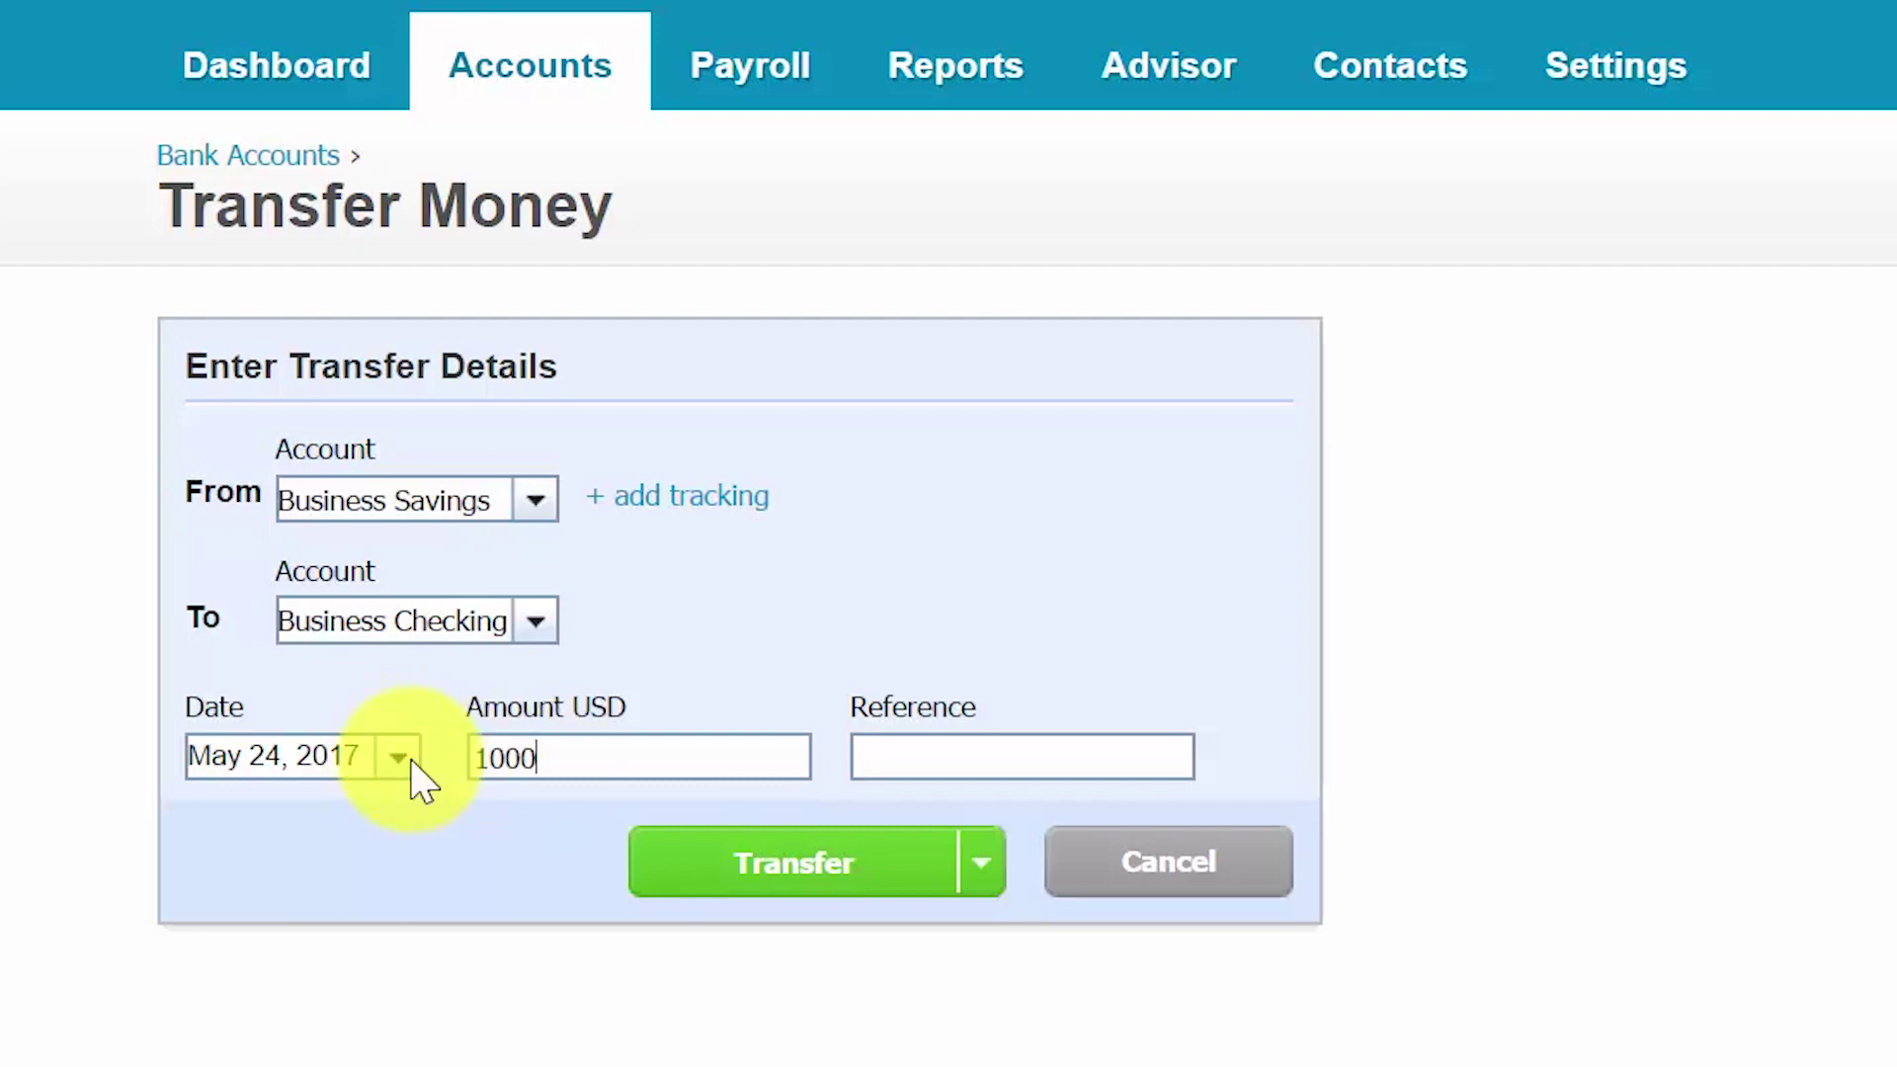
click(896, 758)
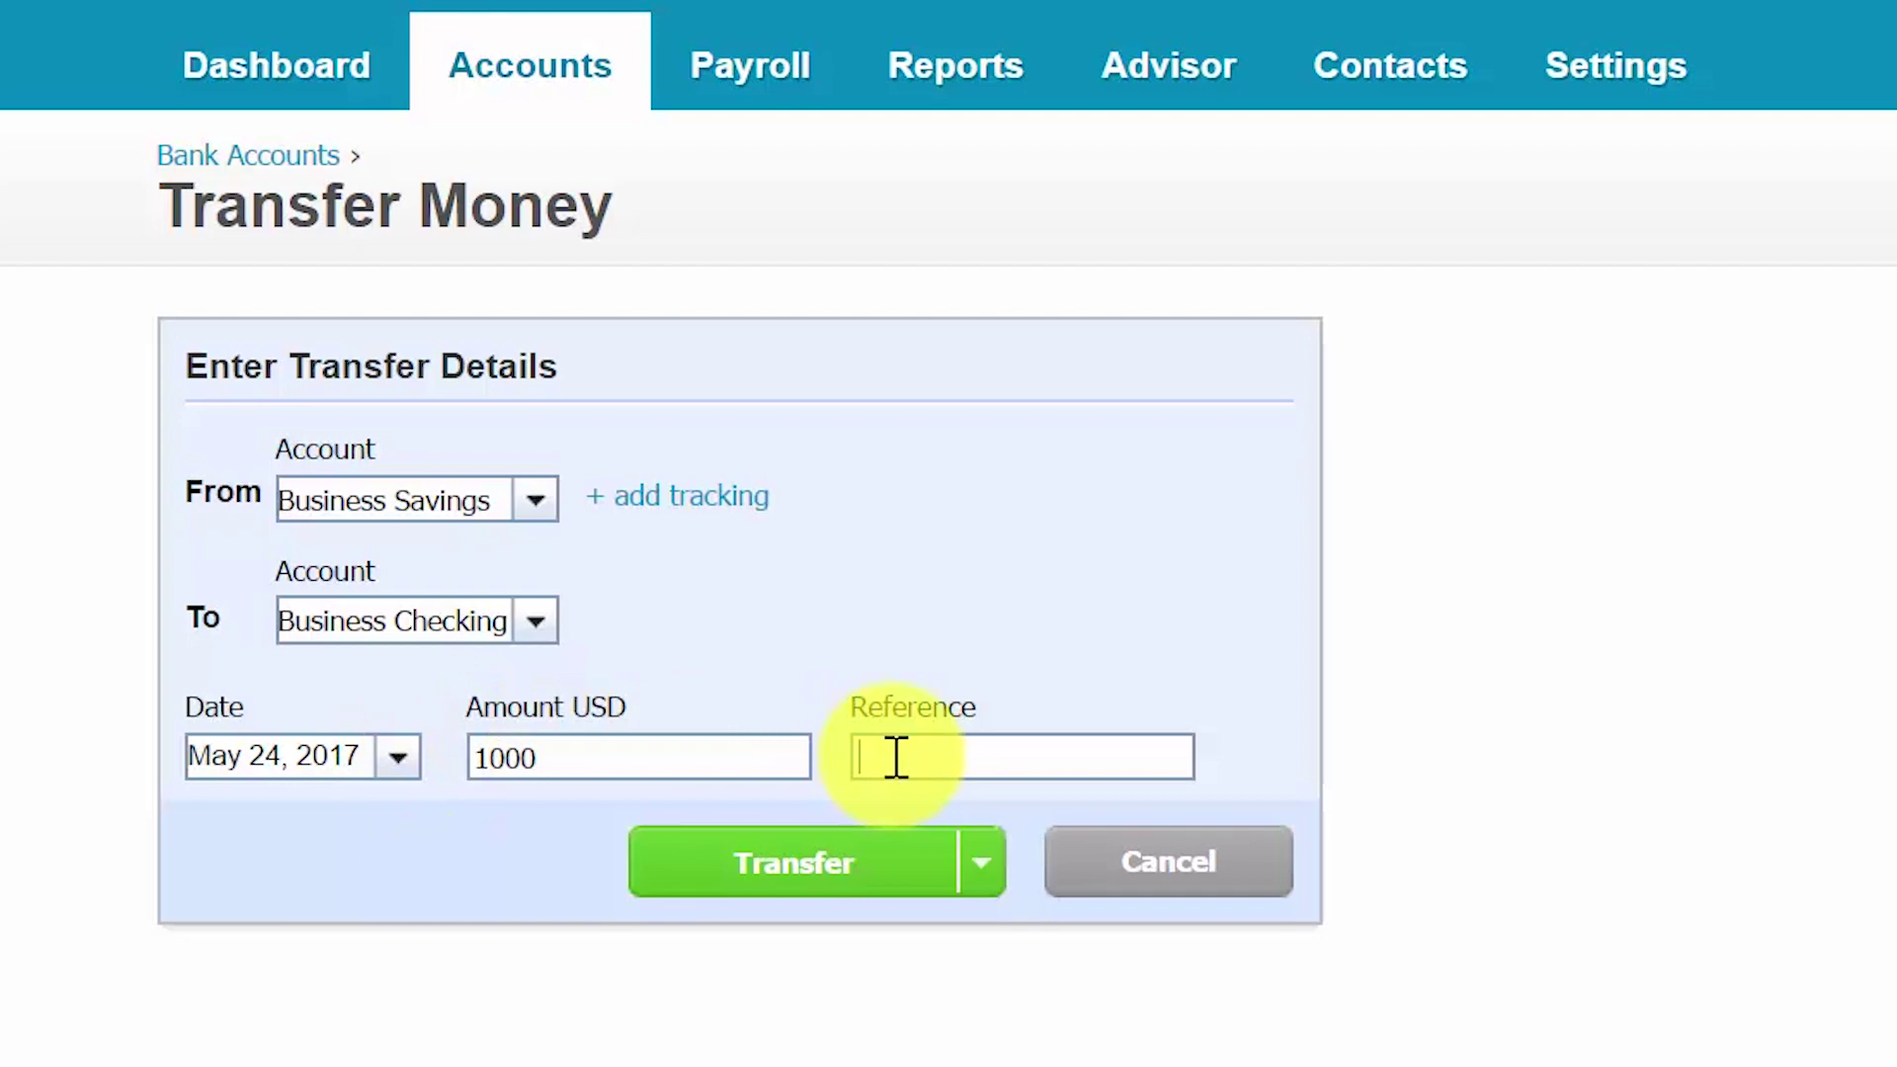
text(to cover payroll)
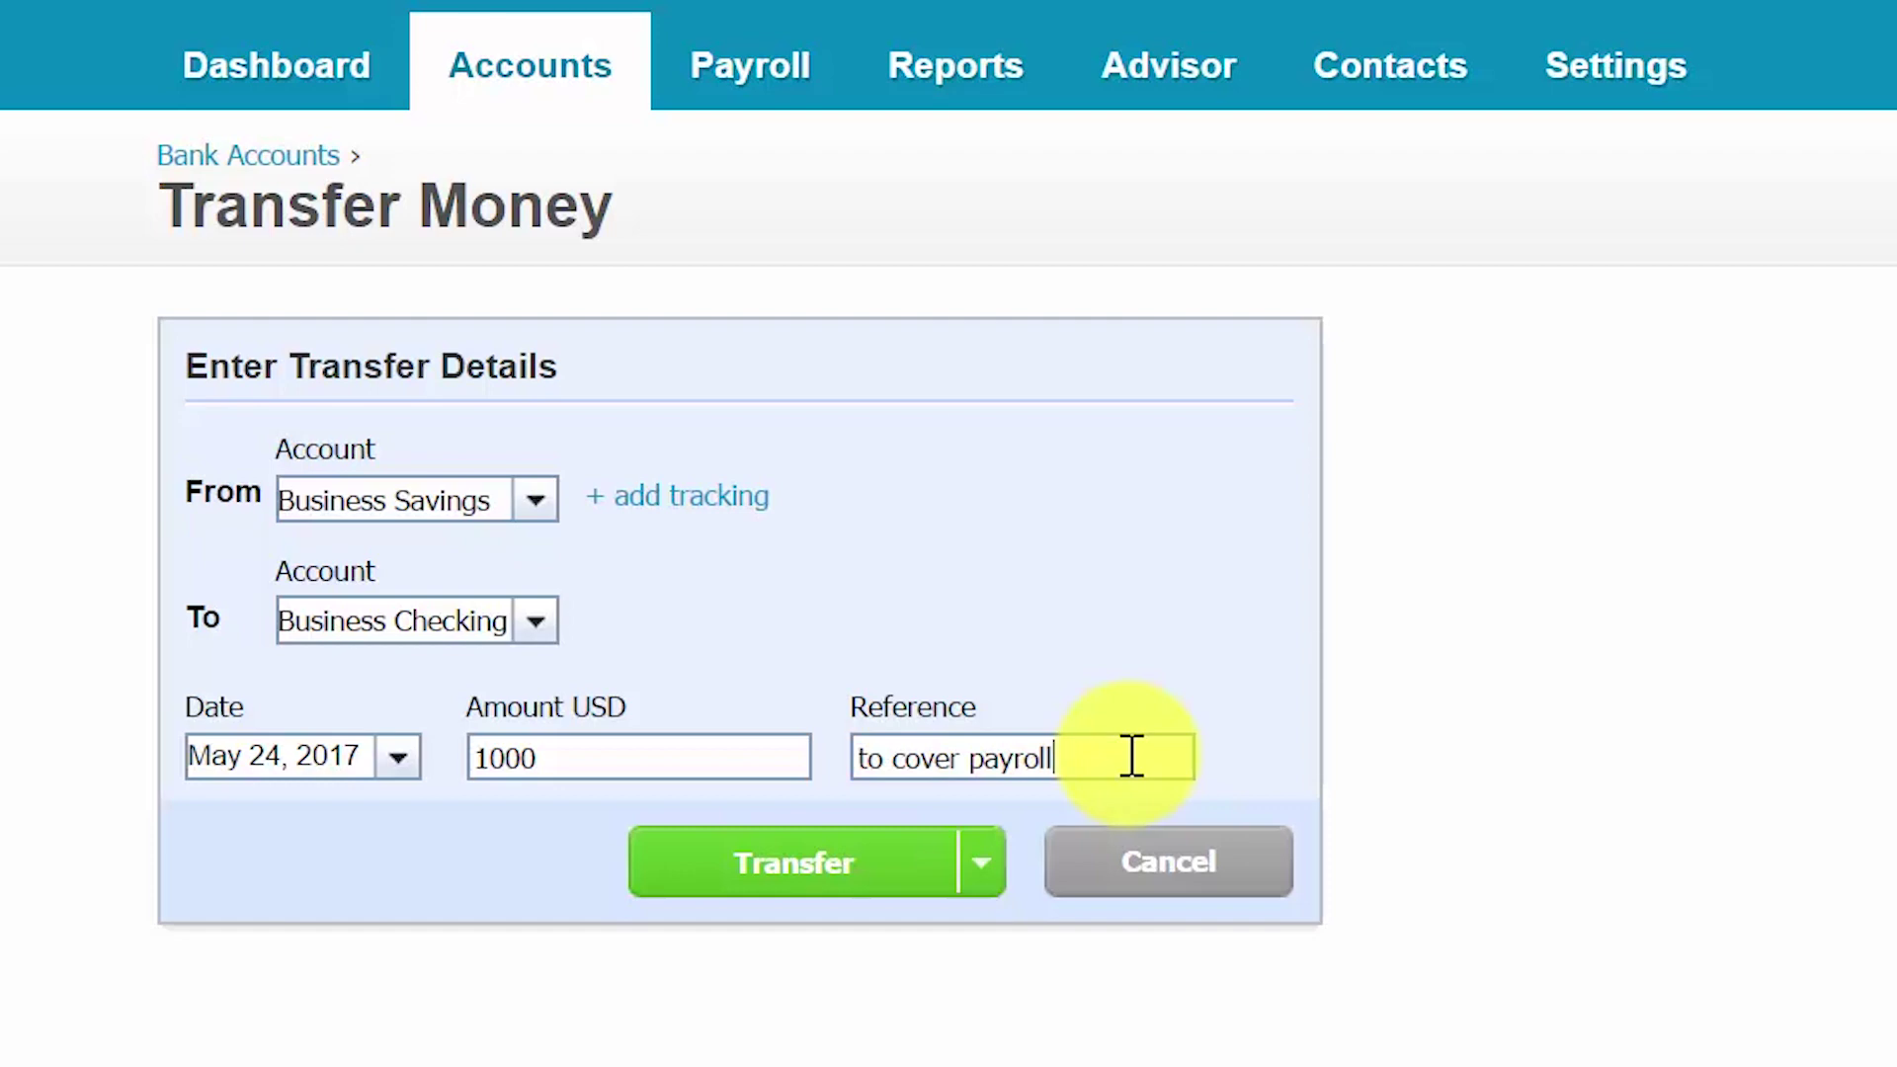
click(791, 892)
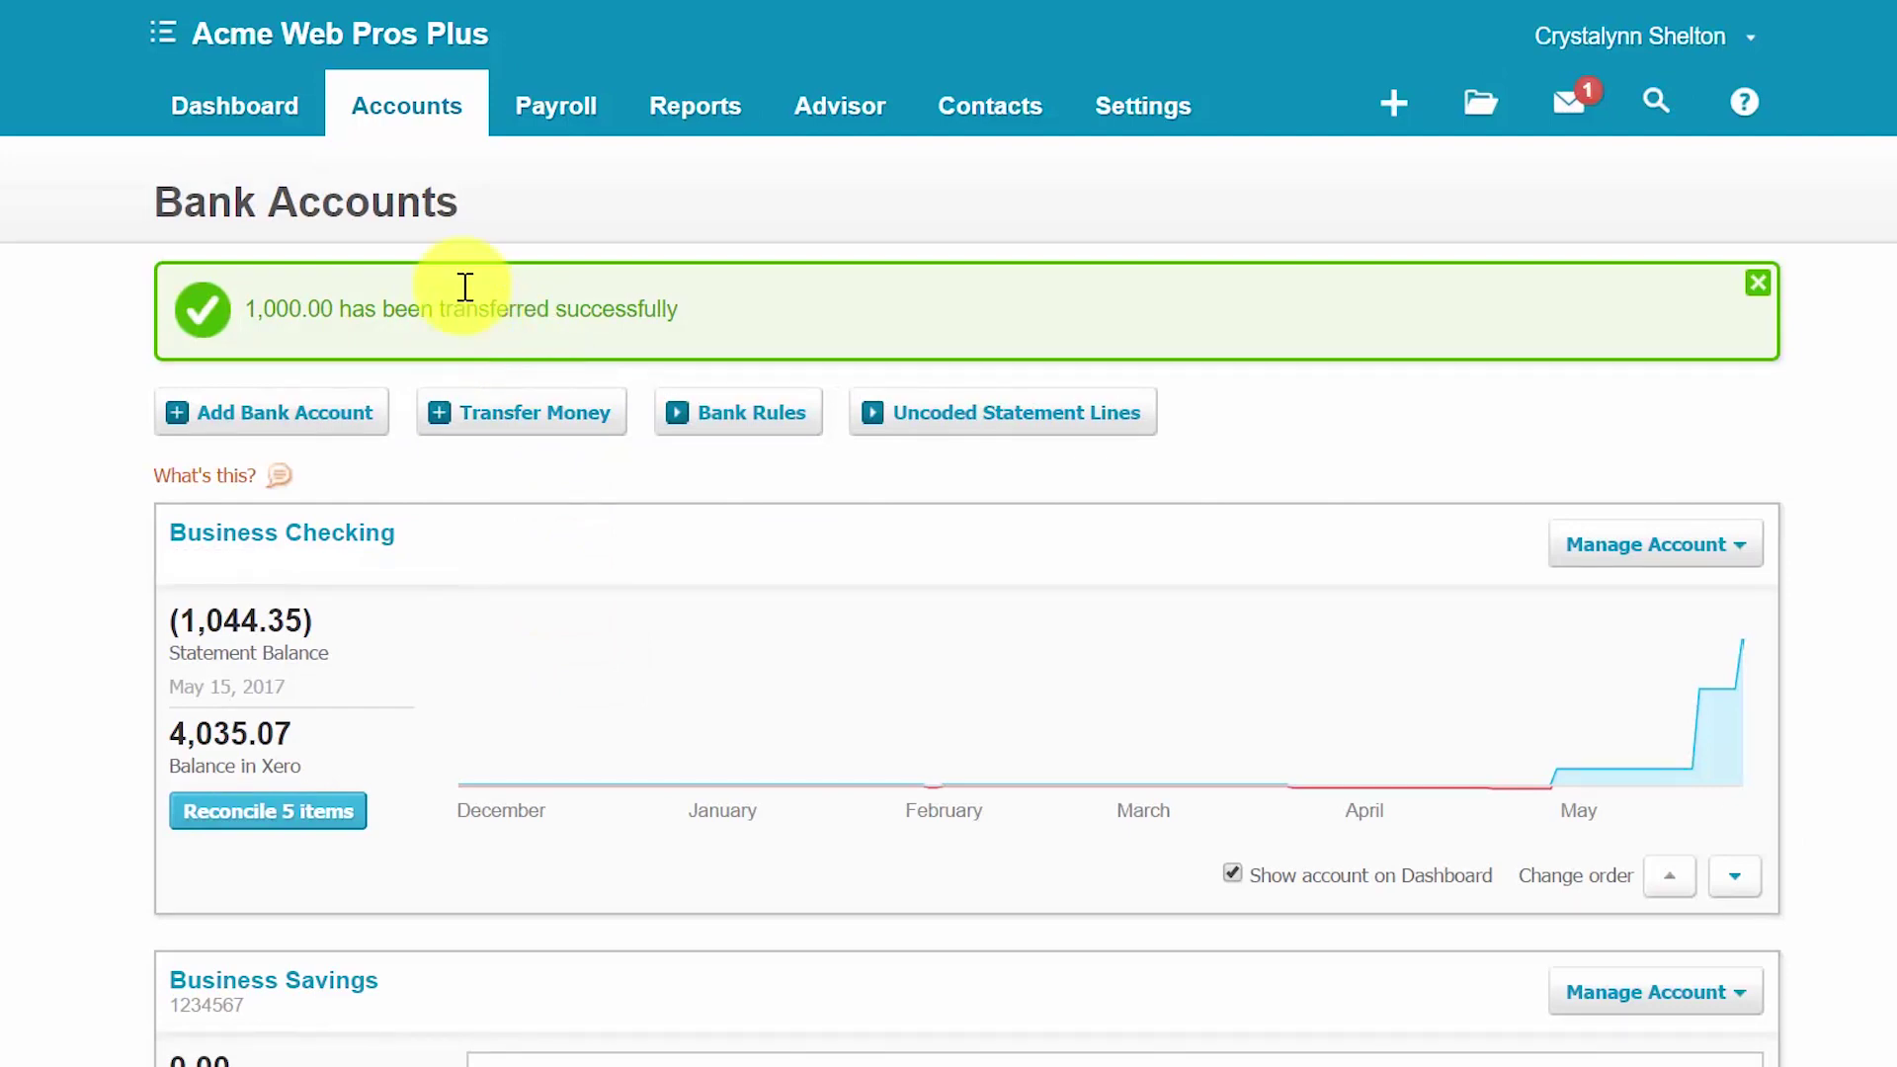
click(240, 126)
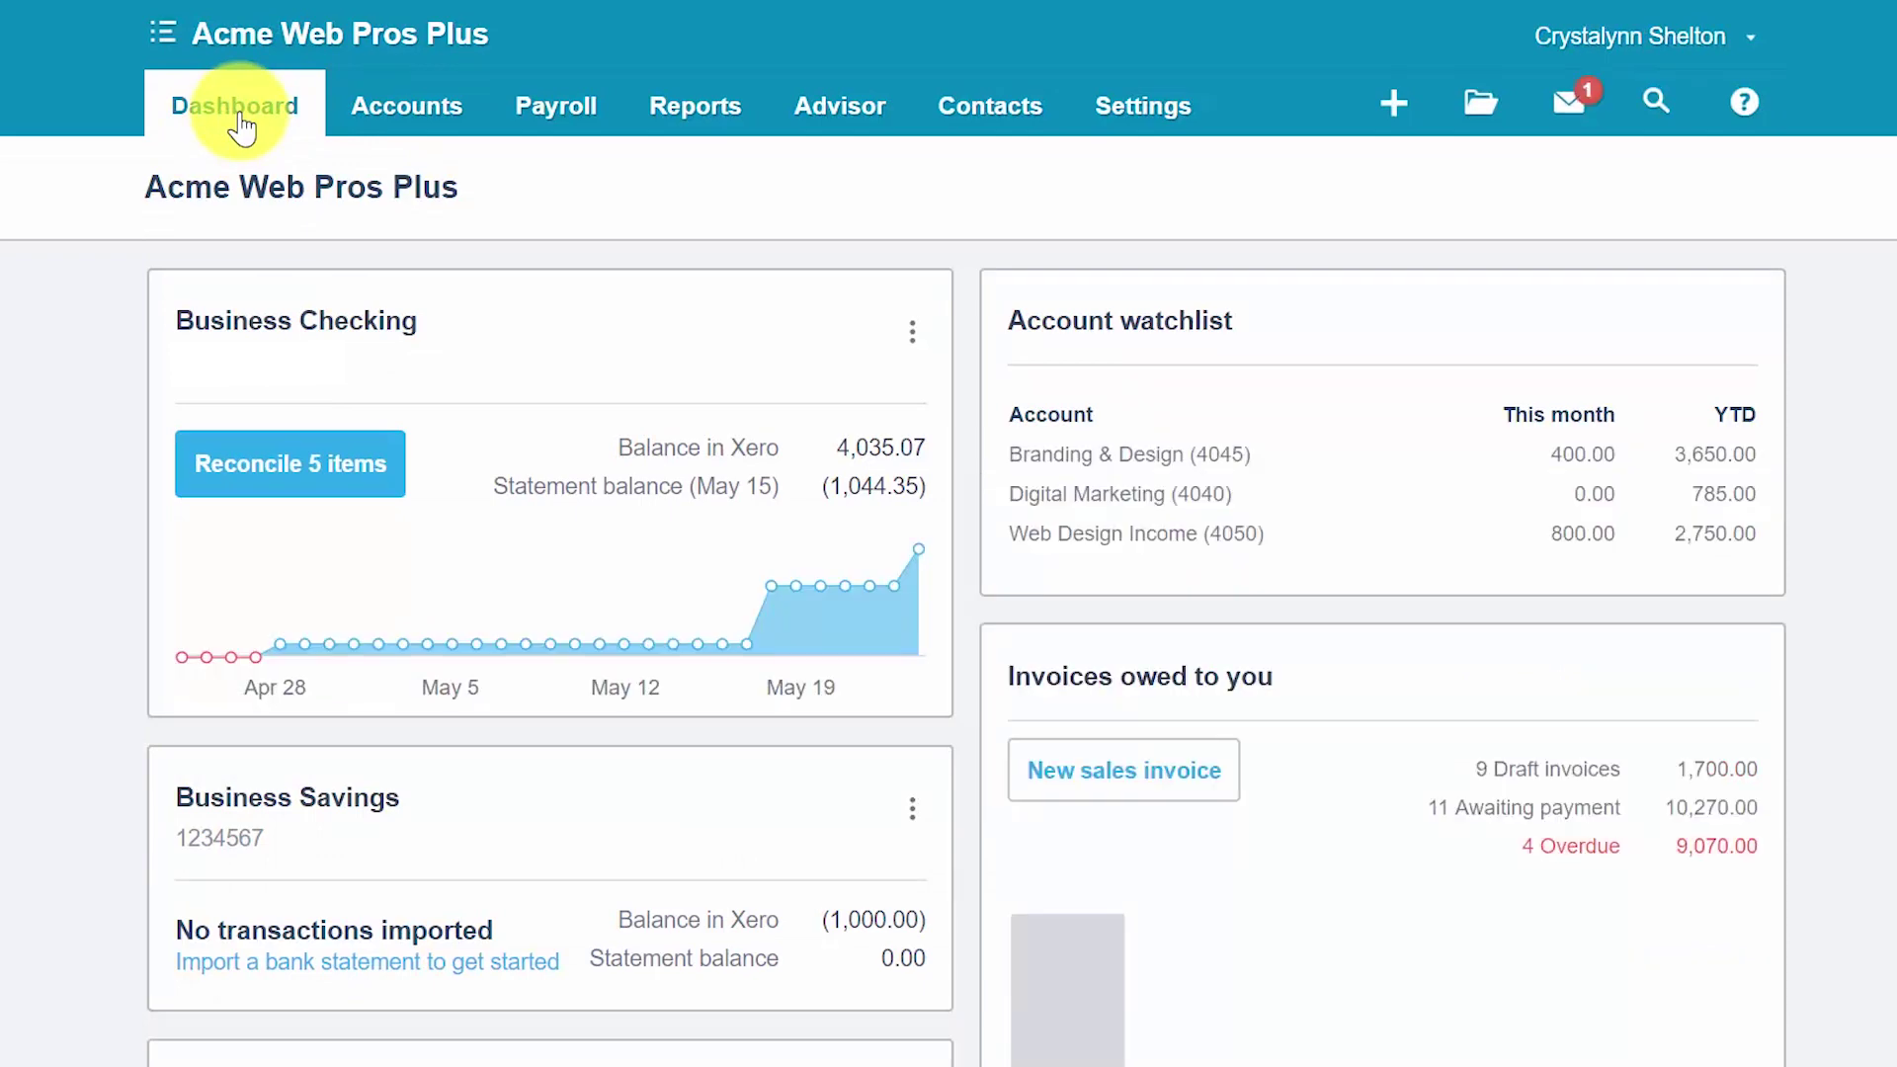